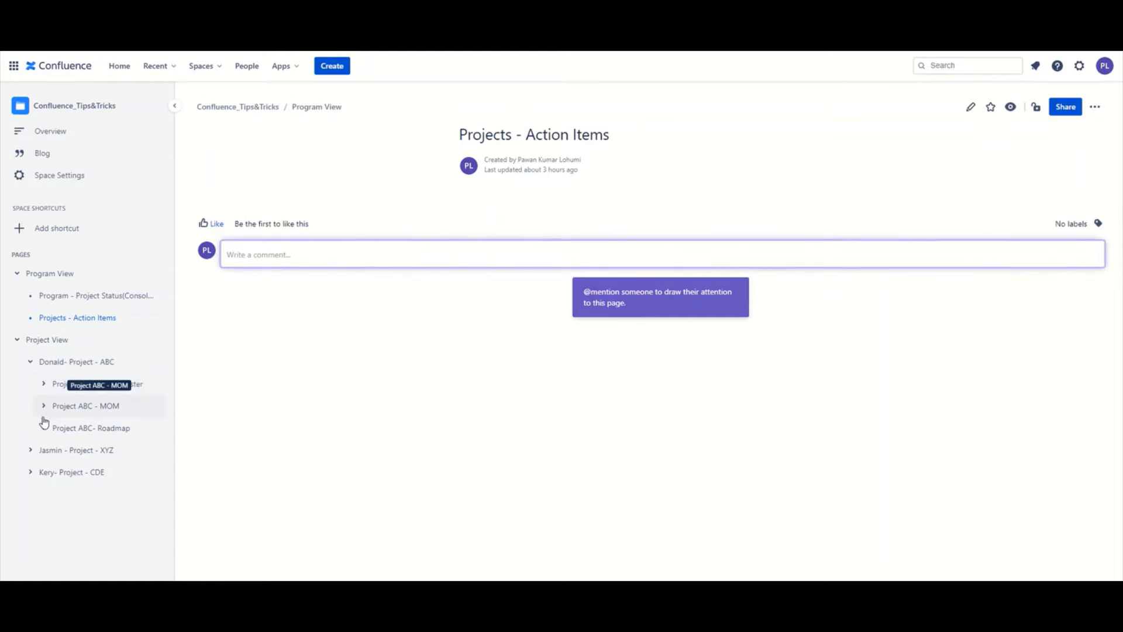
Review the ABC - Test Risk-1 and ABC - Test Risk-2 pages in the Project ABC risk register
left_click(44, 384)
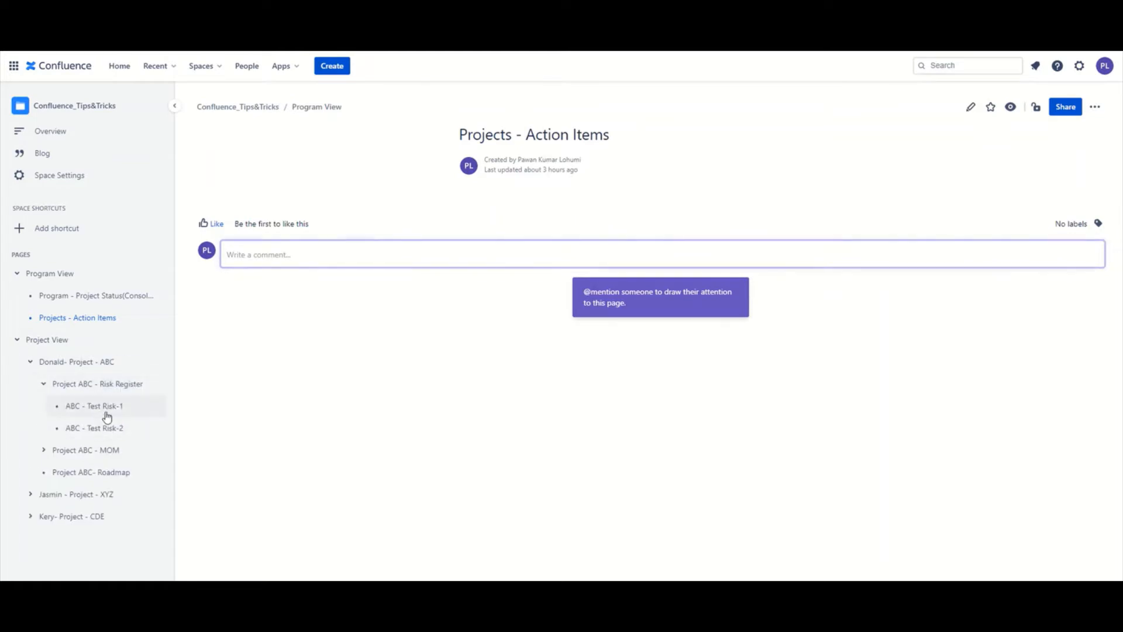
left_click(105, 413)
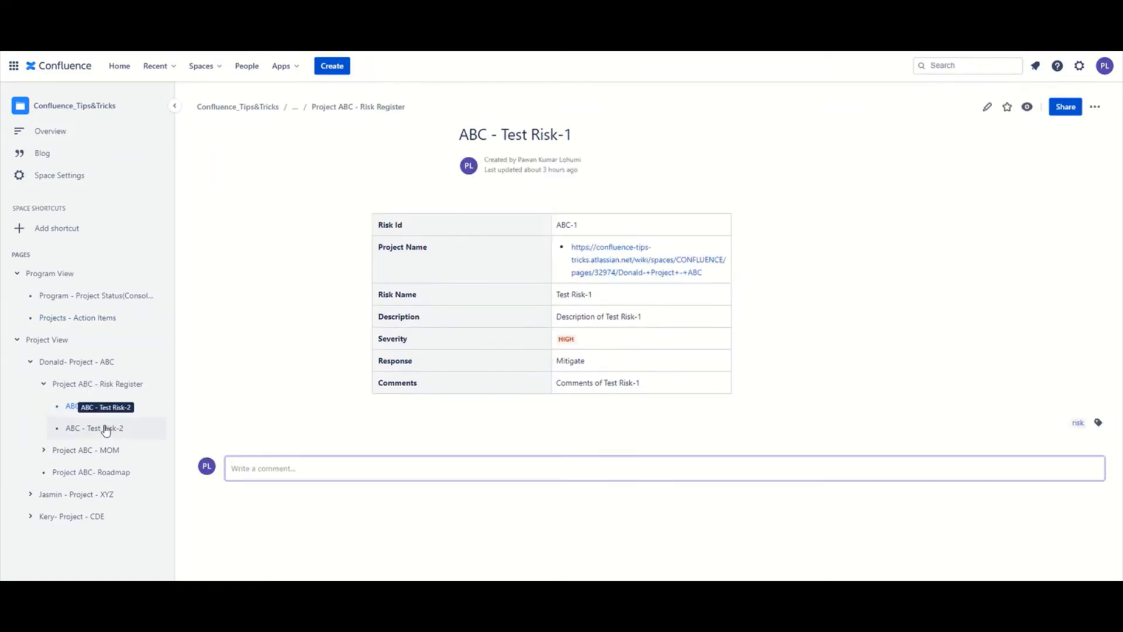
left_click(105, 428)
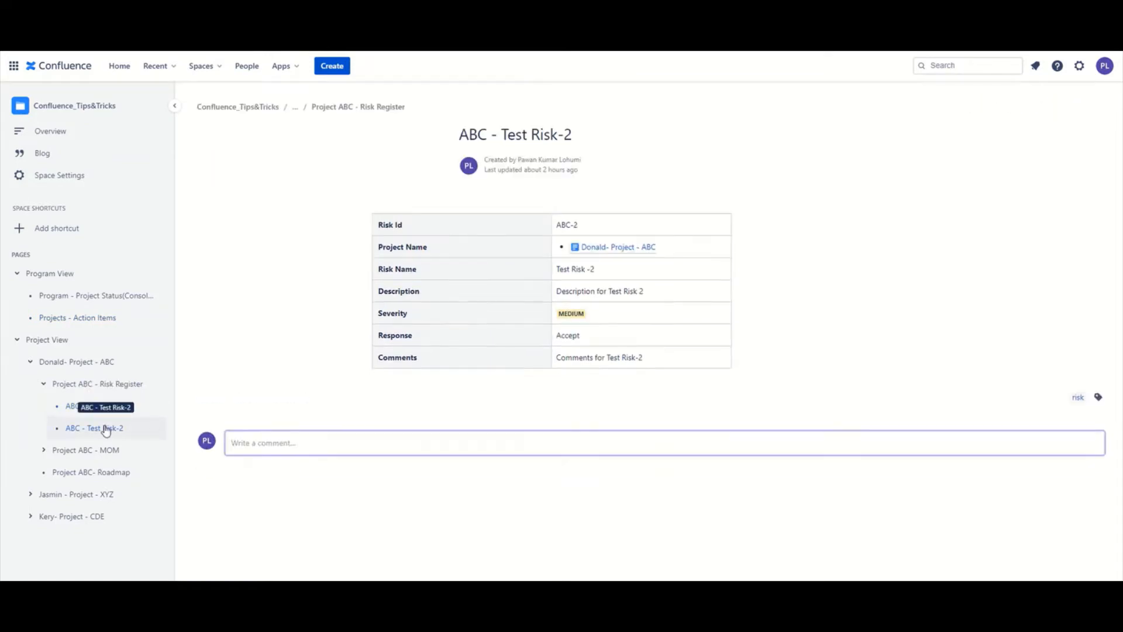
left_click(43, 384)
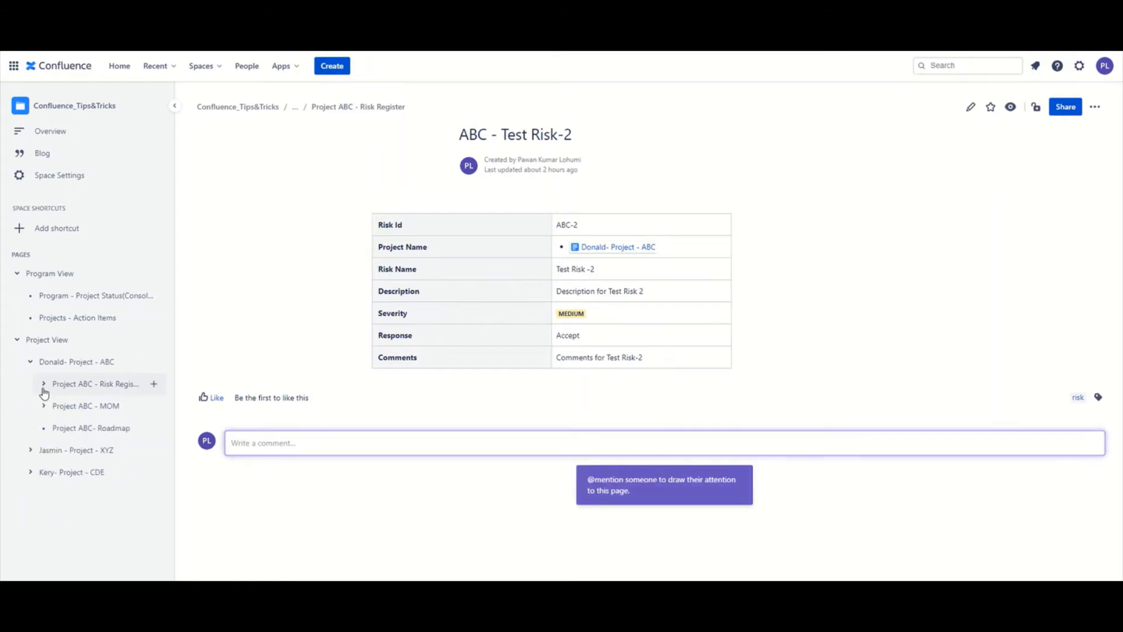
Review the XYZ - Test Risk-1 and XYZ - Test Risk-2 pages in the Project XYZ risk register
left_click(30, 451)
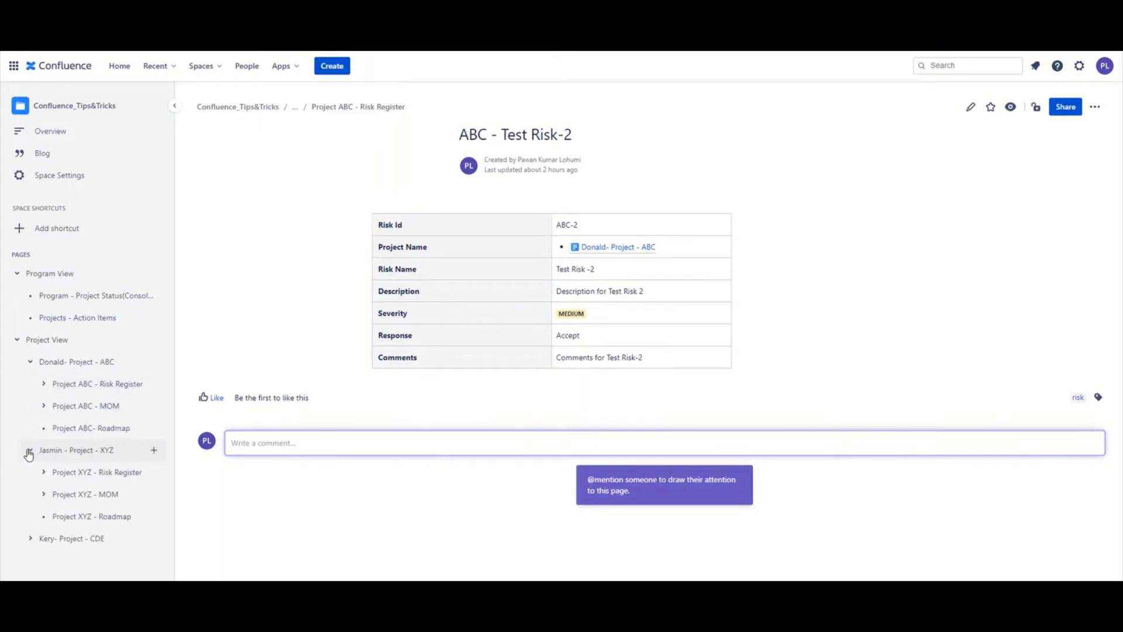
left_click(42, 496)
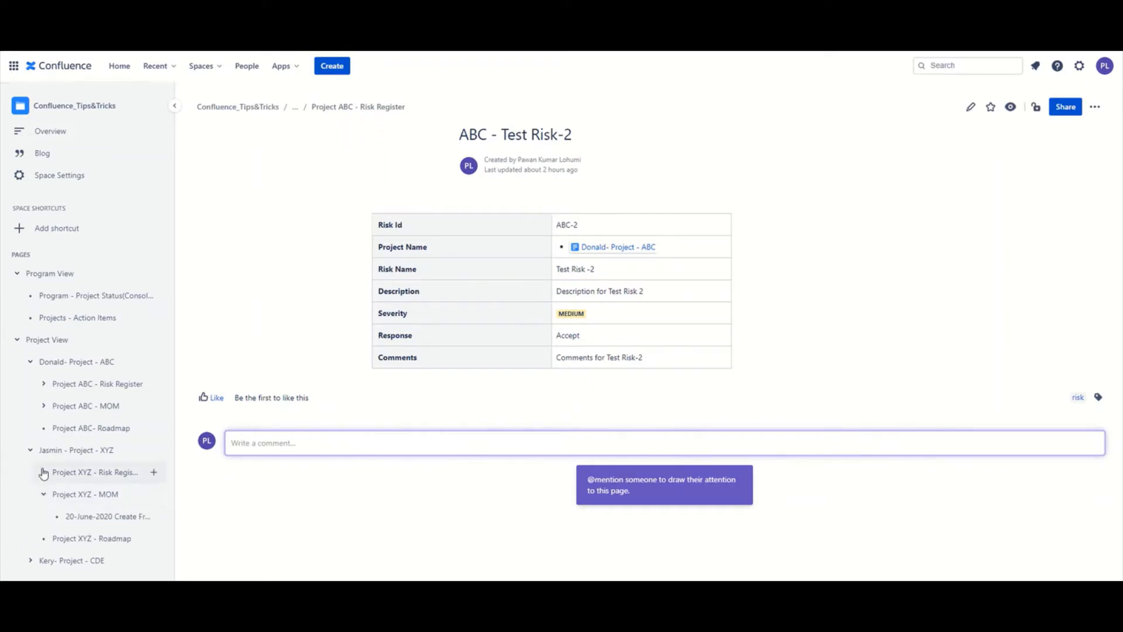
left_click(43, 472)
left_click(88, 496)
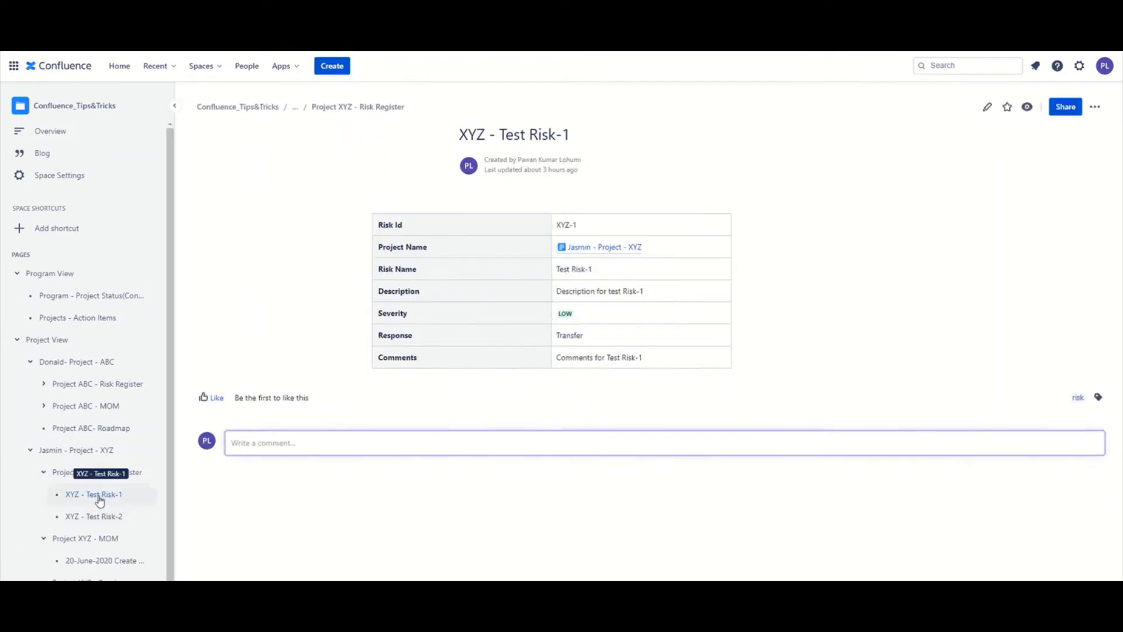
left_click(101, 516)
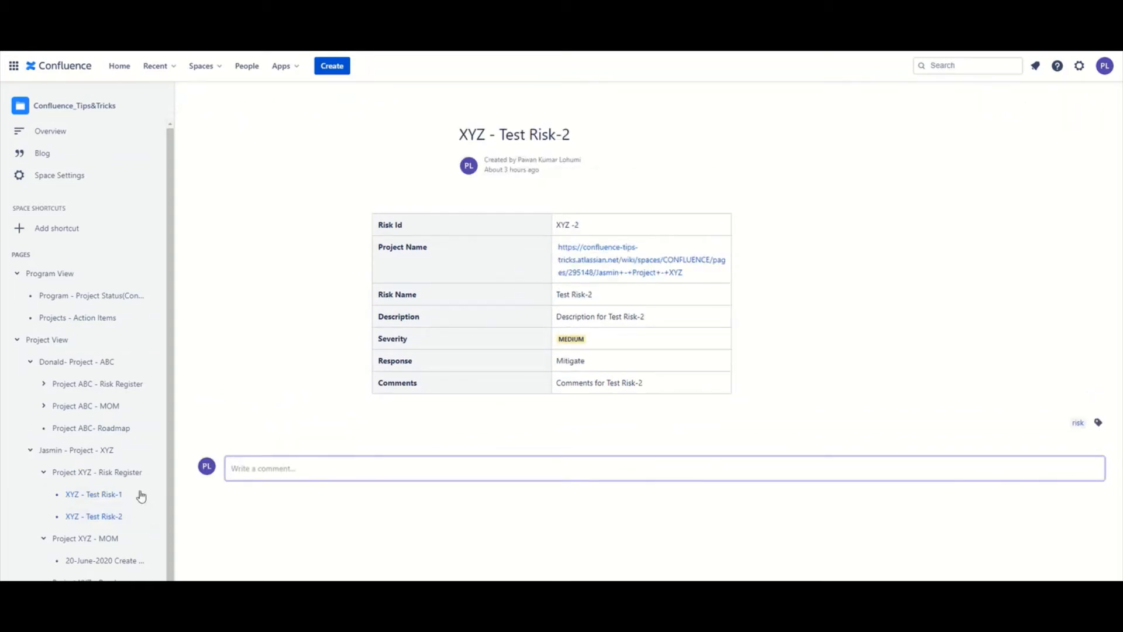
Open XYZ - Test Risk-2 from the Project XYZ risk register for editing, inspect its Details table and republish the page
left_click(111, 475)
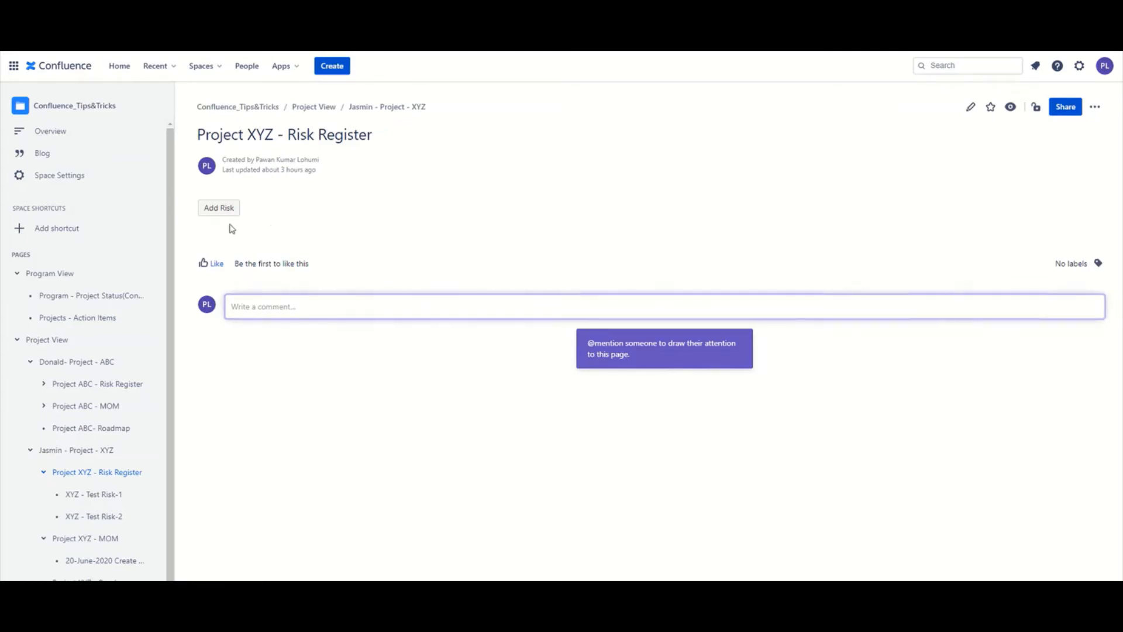
left_click(109, 518)
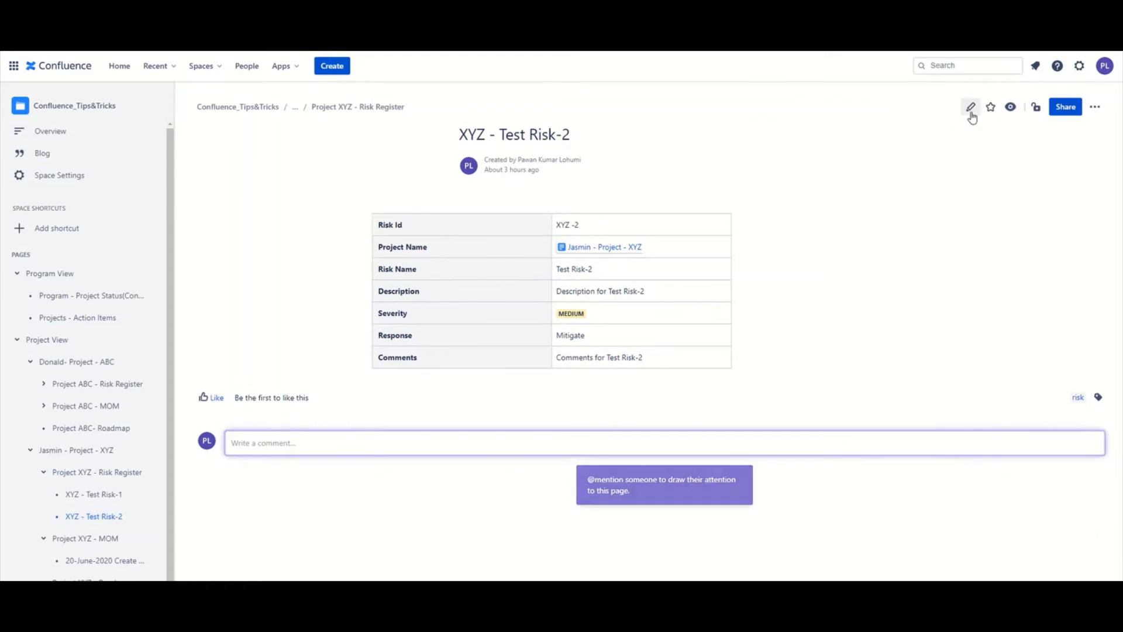
left_click(973, 109)
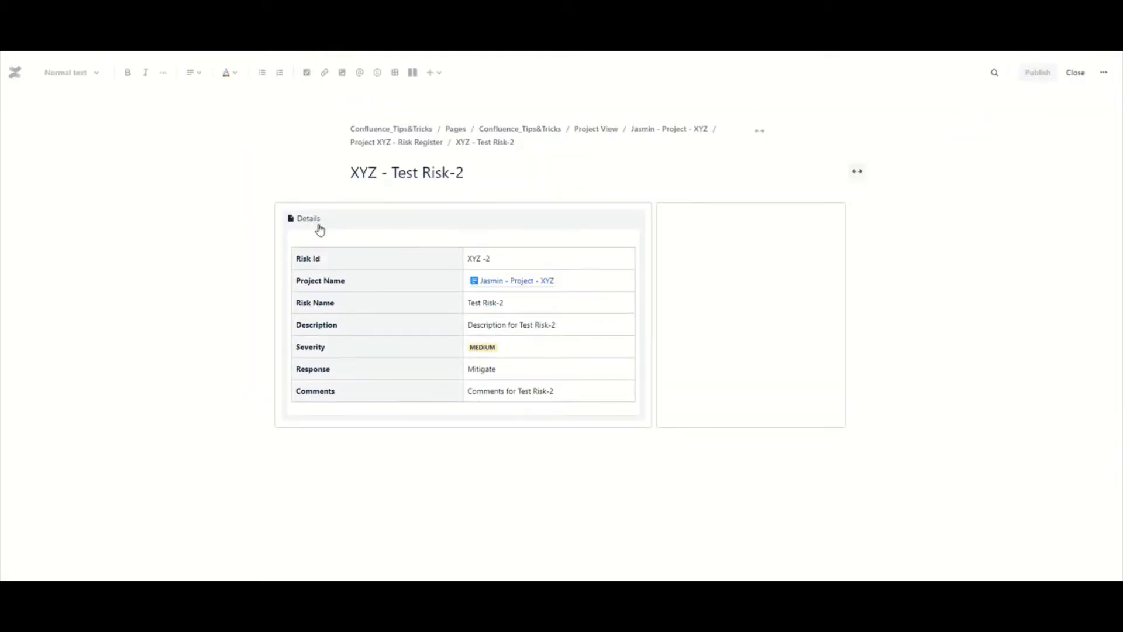
left_click(327, 261)
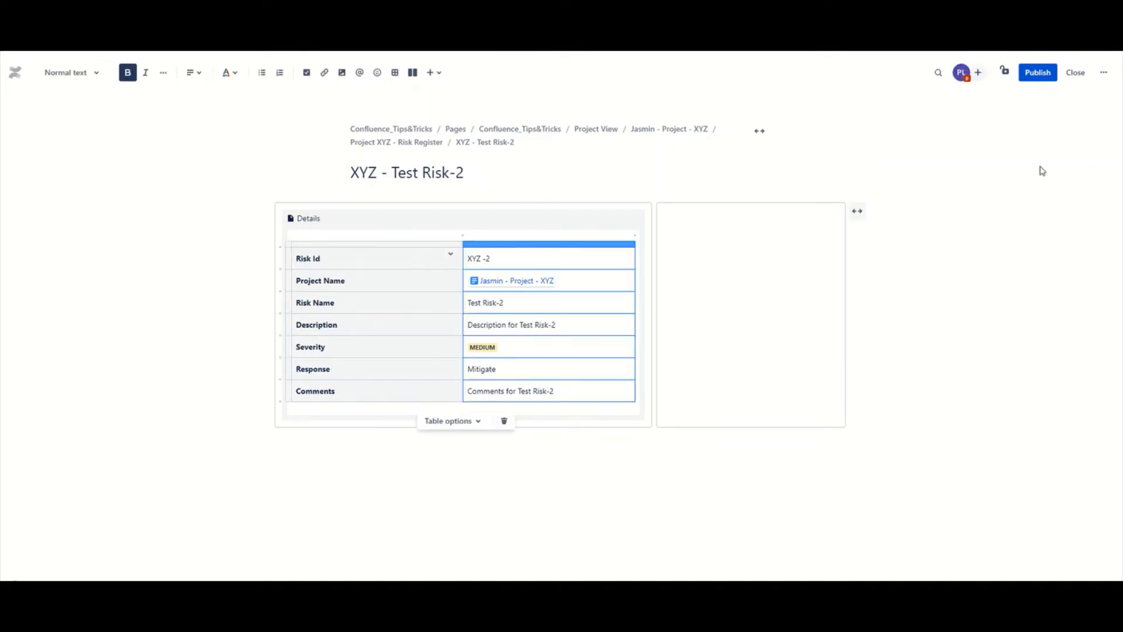
left_click(1037, 72)
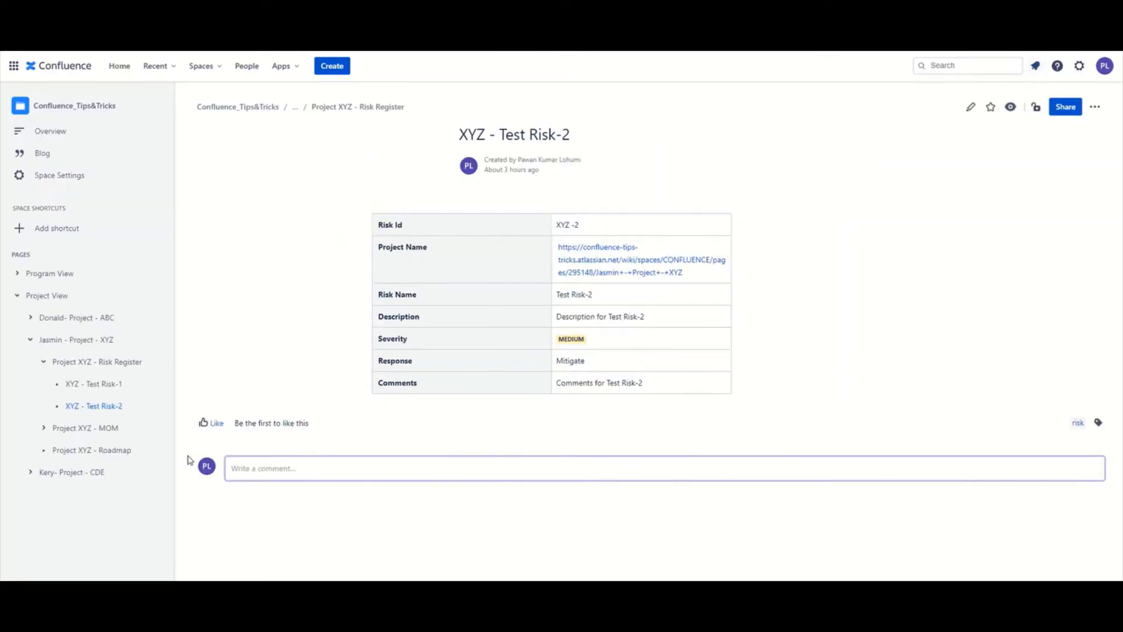
Add a new risk from the Project XYZ risk register and title its page with the project lead's name followed by "-Test Risk-3"
left_click(114, 366)
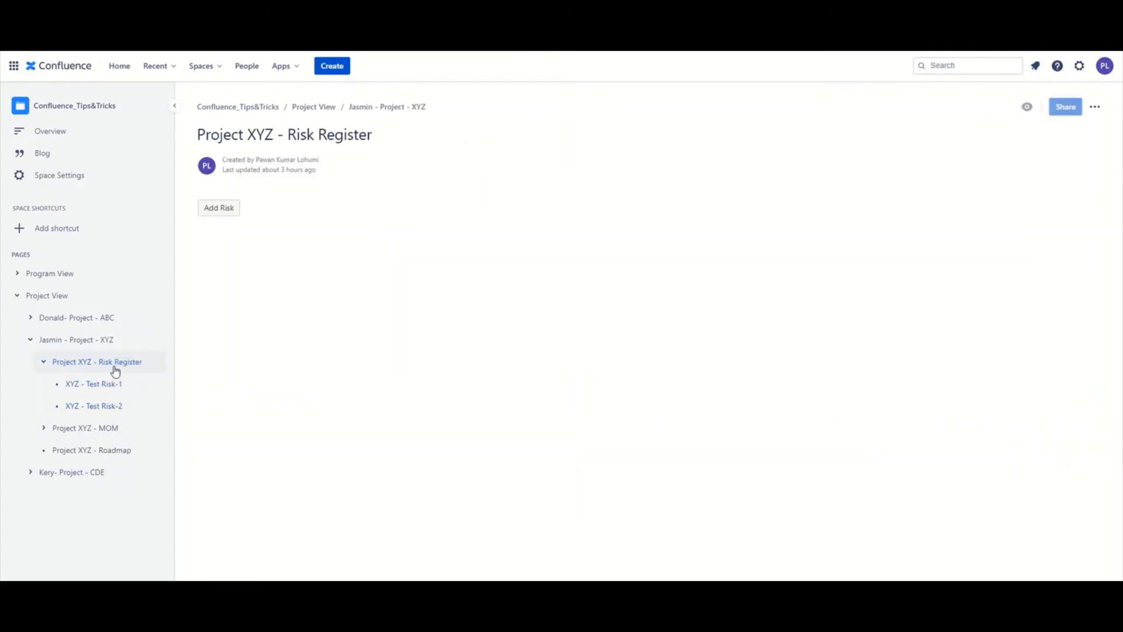
left_click(222, 212)
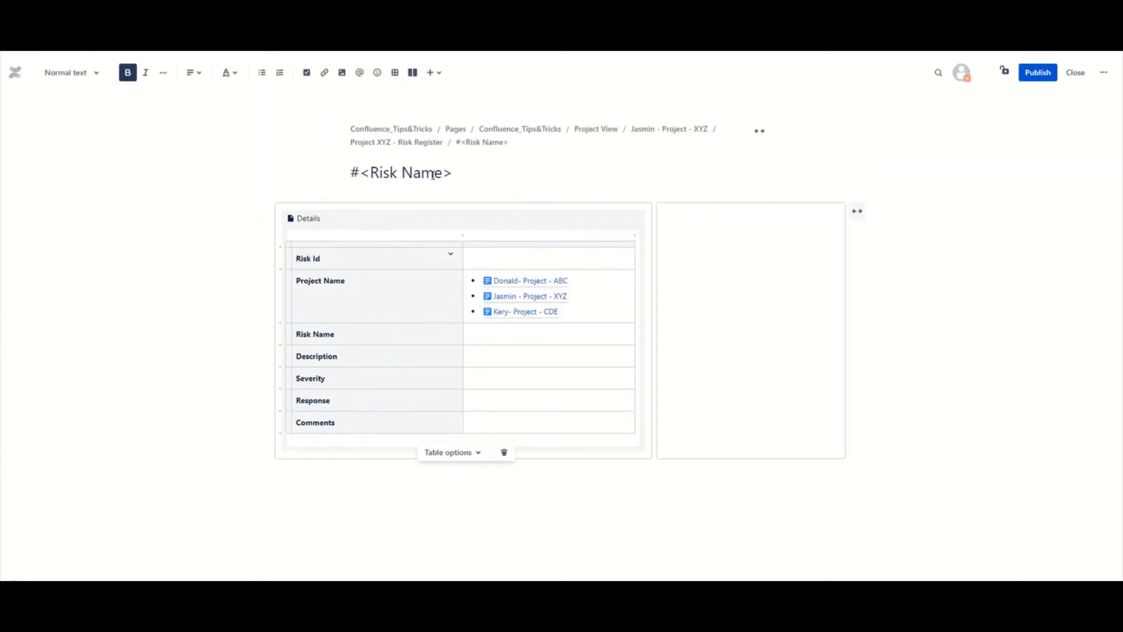
left_click_drag(458, 175, 348, 175)
left_click(388, 175)
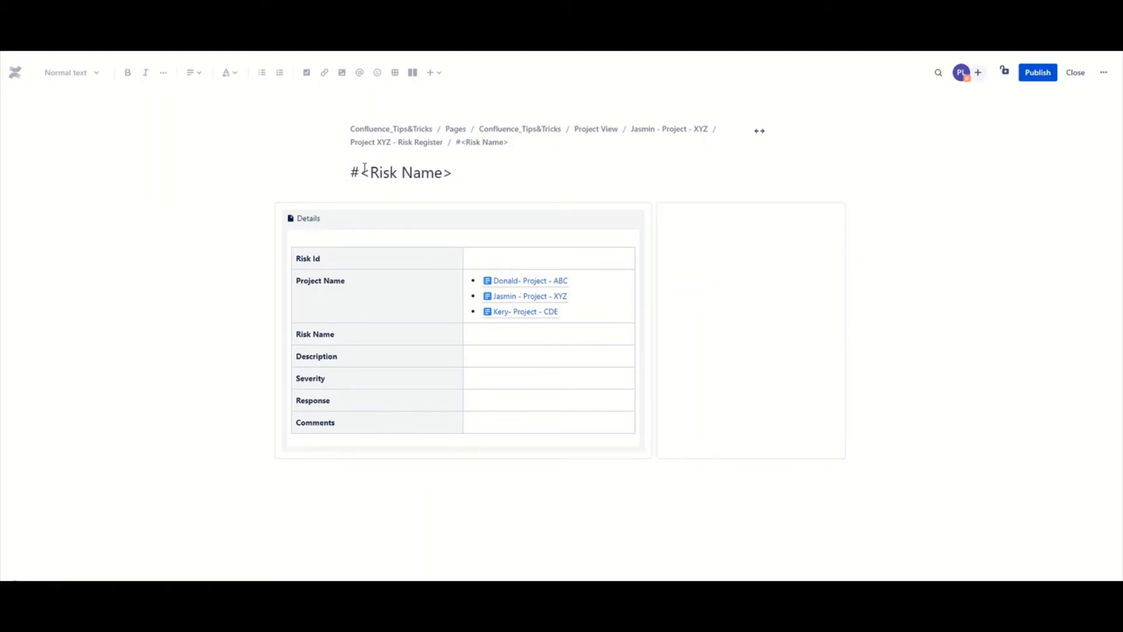
left_click_drag(358, 172, 454, 174)
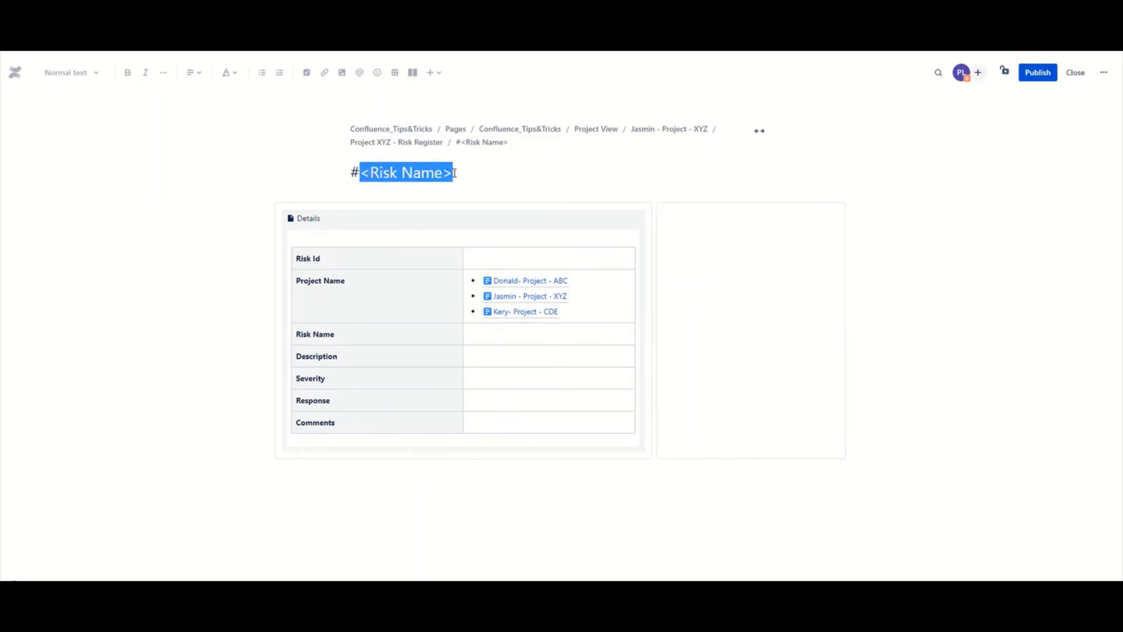
key("BackSpace")
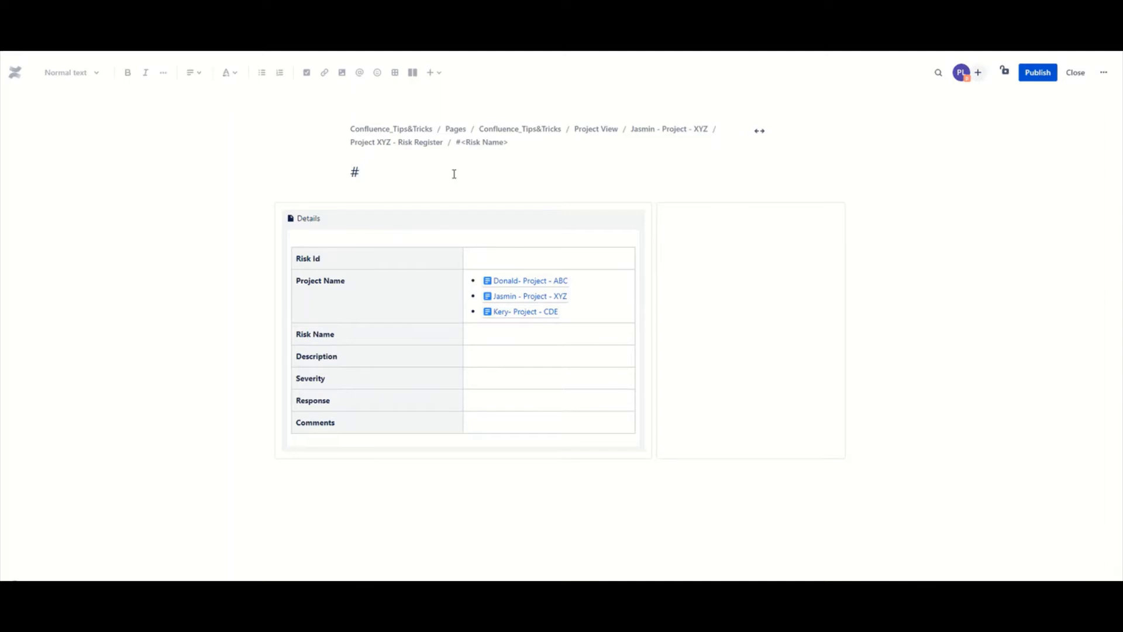
key("BackSpace")
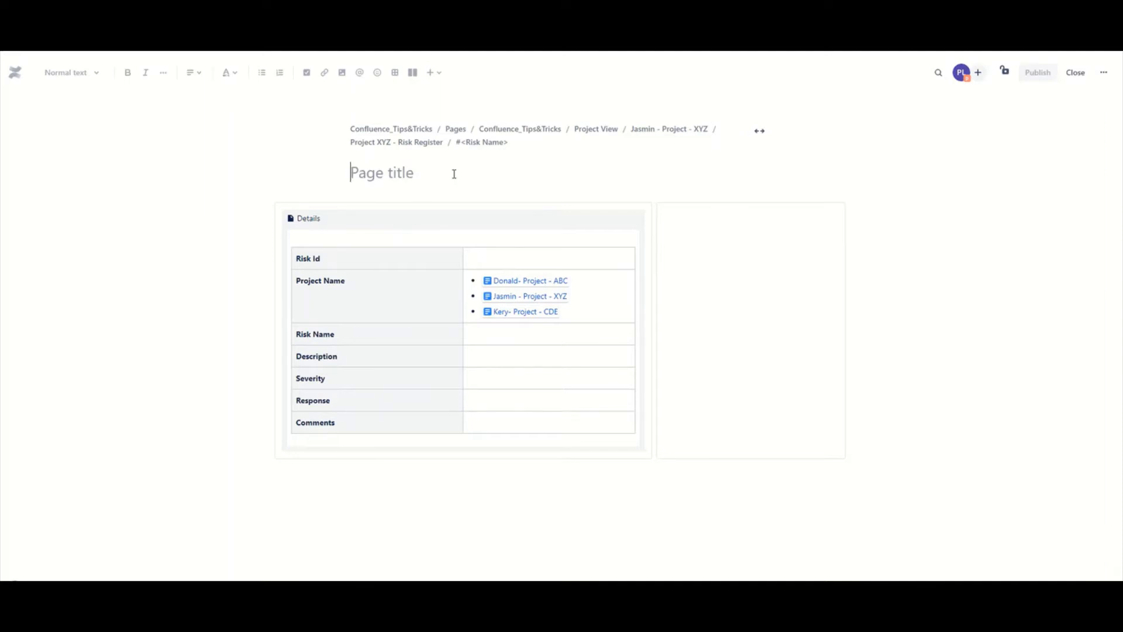
type("Jasmin")
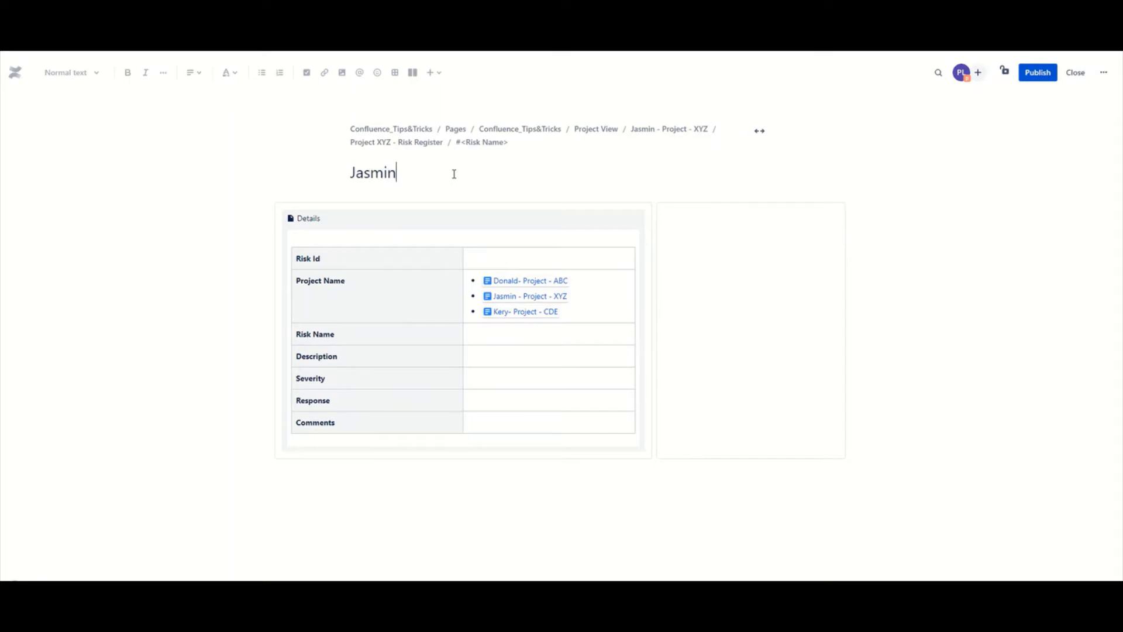
type("-Test Risk-3")
Enter XYZ -3 as the Risk Id in the new risk's Details table
left_click(485, 255)
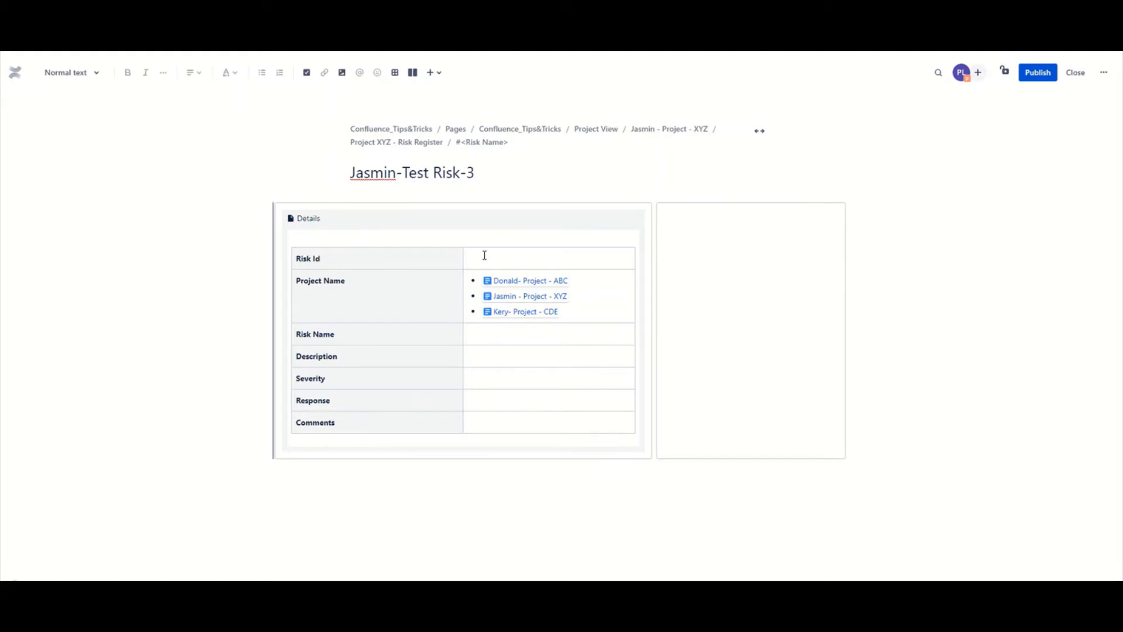
type("x")
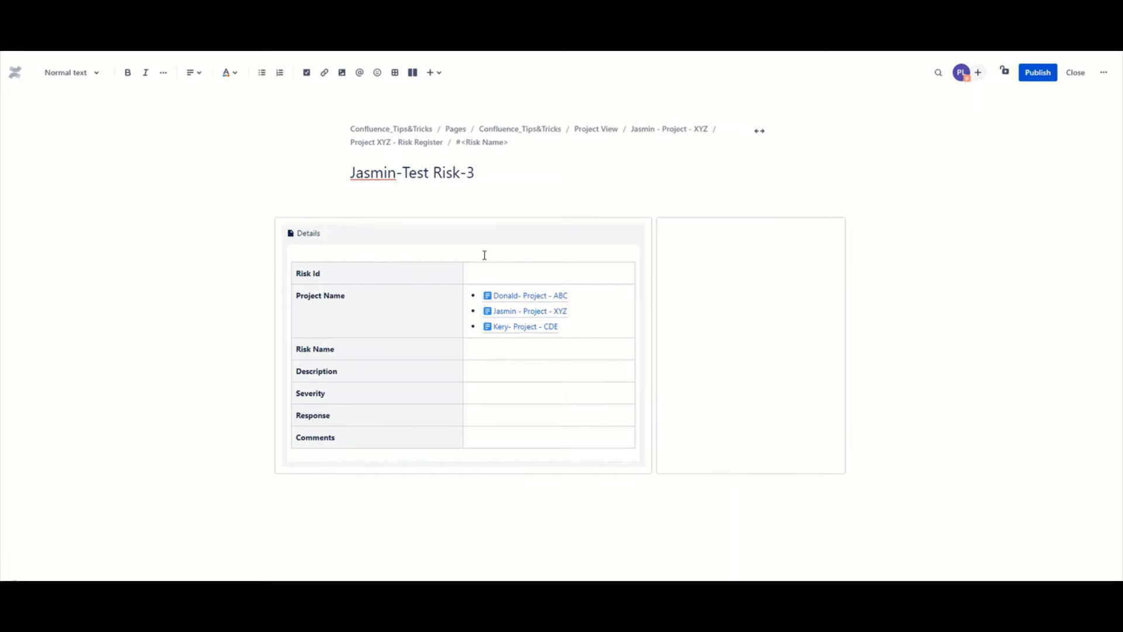
left_click(480, 274)
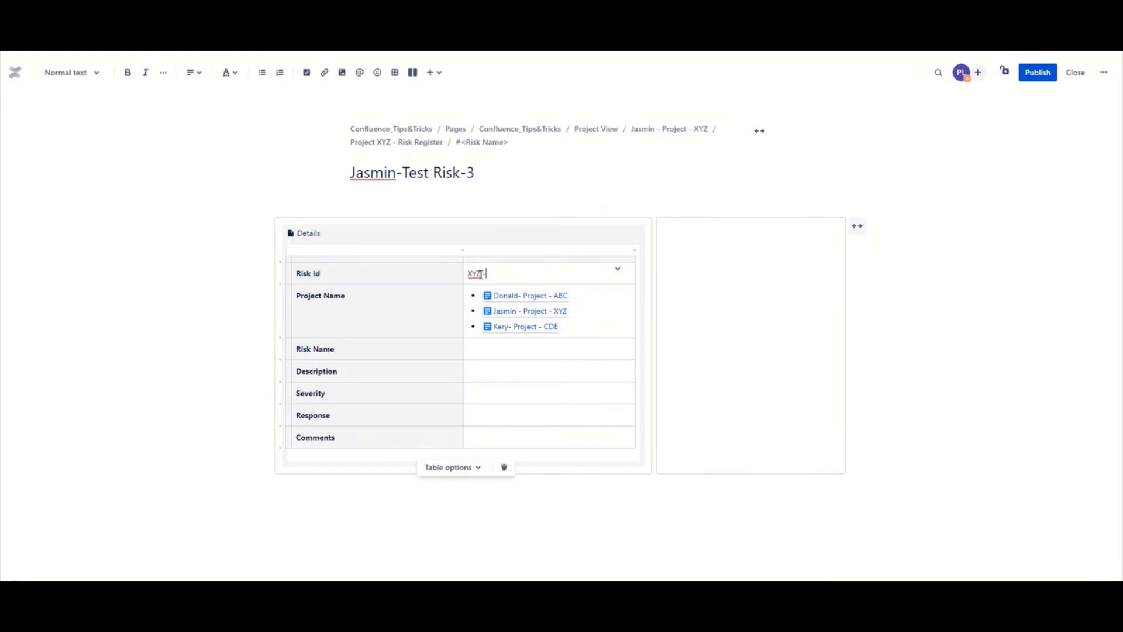
Remove the ABC and CDE project links from the Project Name cell, leaving only the Project XYZ link without a bullet
left_click(574, 328)
key("BackSpace")
key("BackSpace")
key("BackSpace")
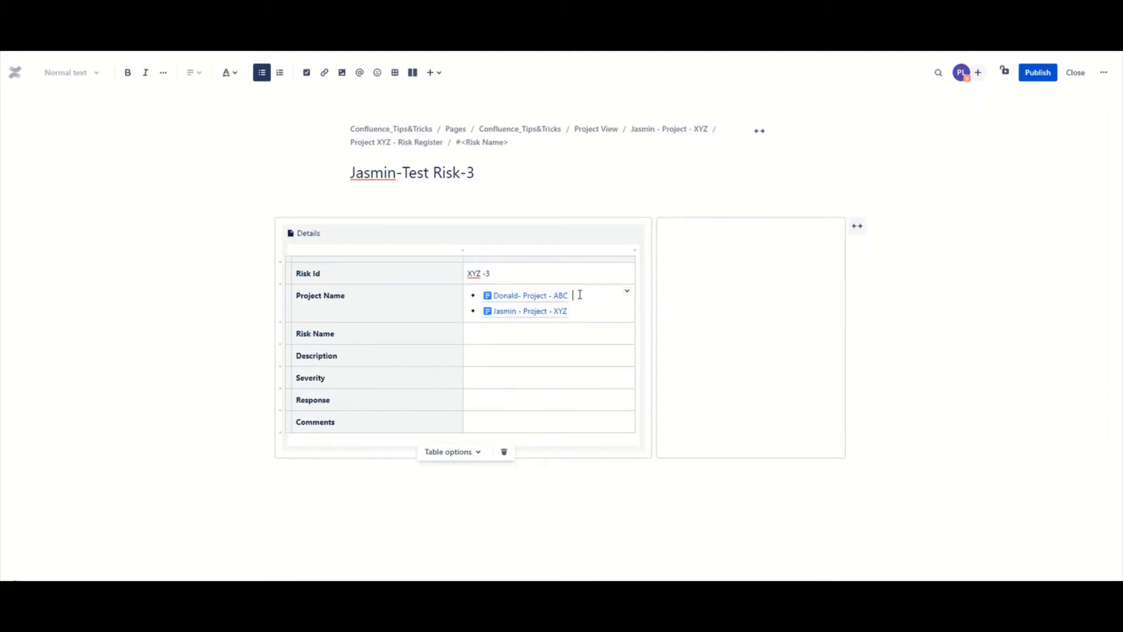
key("BackSpace")
key("BackSpace")
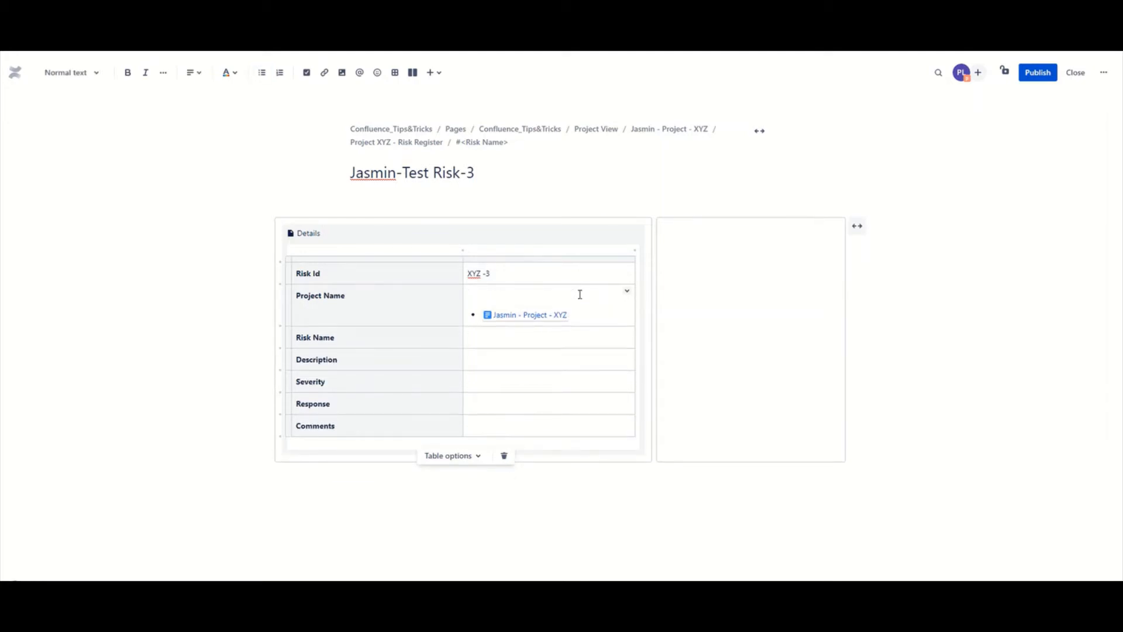
key("Delete")
key("Delete")
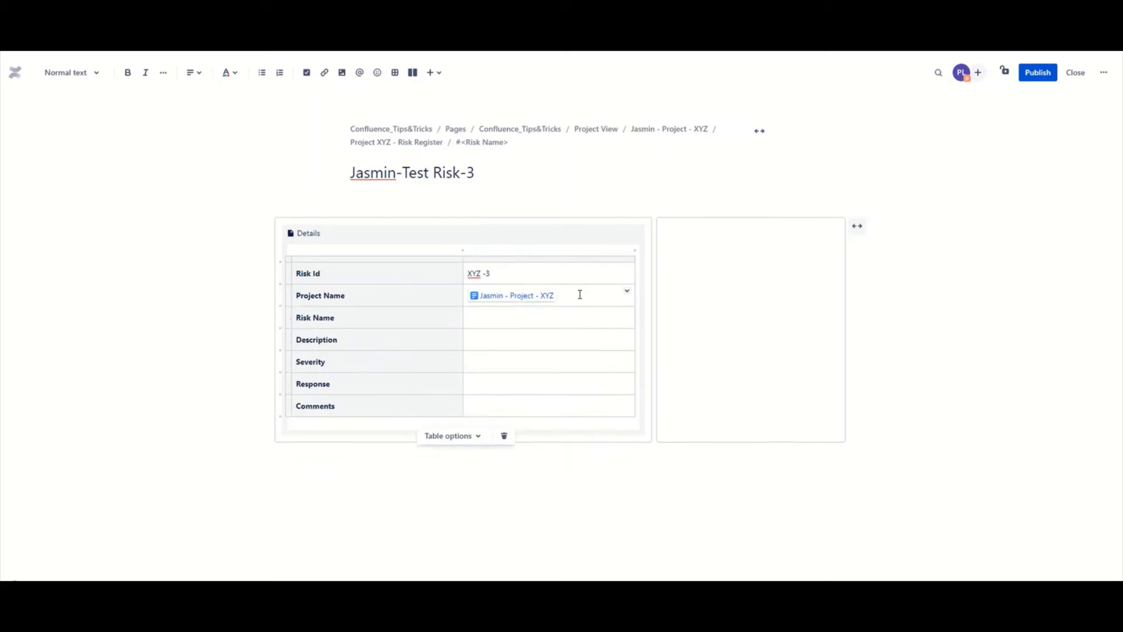
Enter "Test Risk-3" as the Risk Name and "Description for test Risk-3" as the Description
left_click(527, 315)
left_click(516, 348)
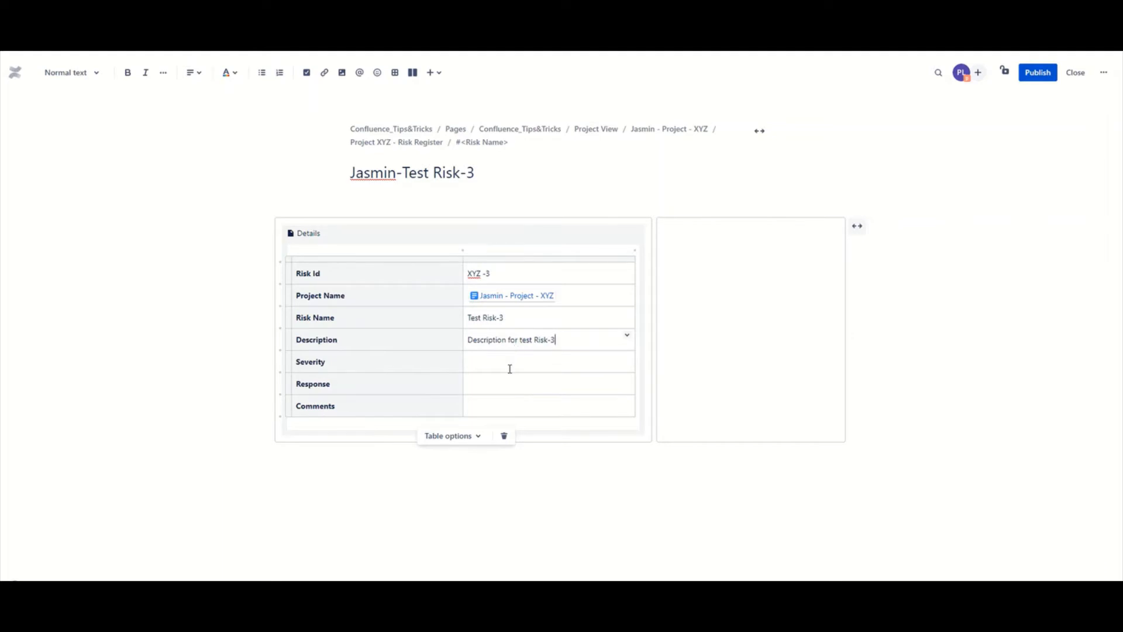
Insert a green status labelled LOW in the Severity cell
left_click(502, 362)
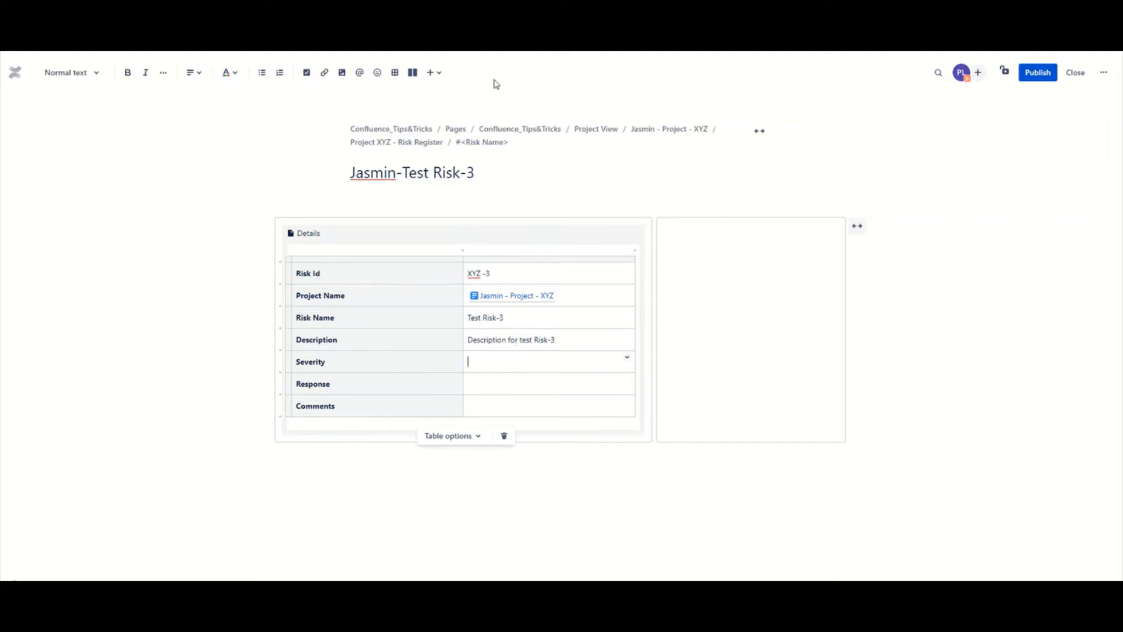
left_click(442, 79)
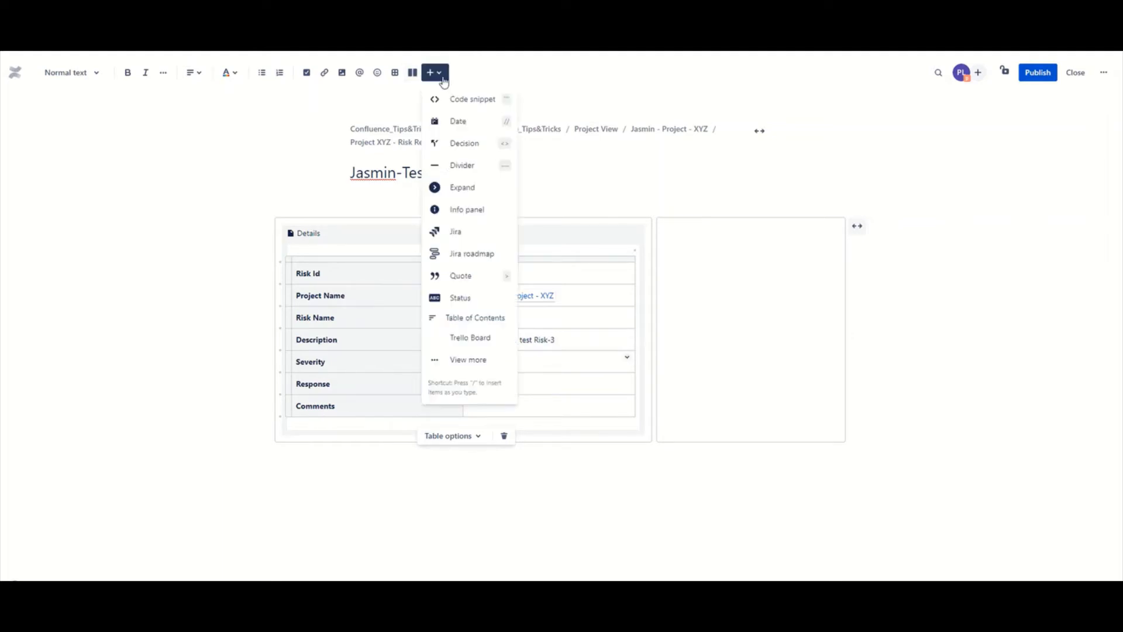
left_click(477, 300)
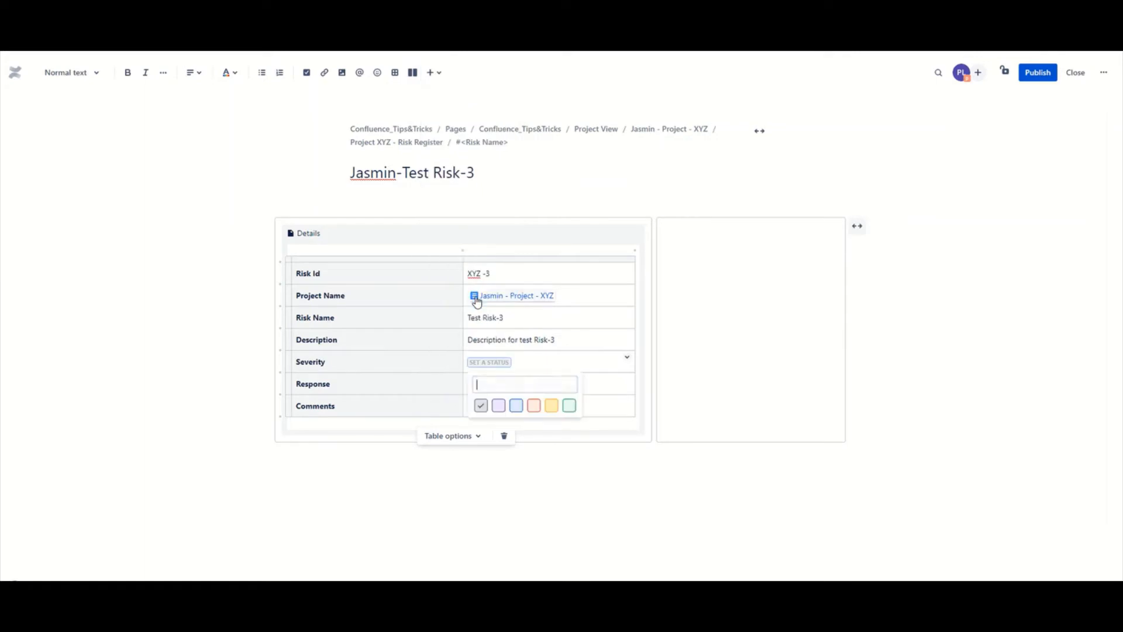
left_click(568, 405)
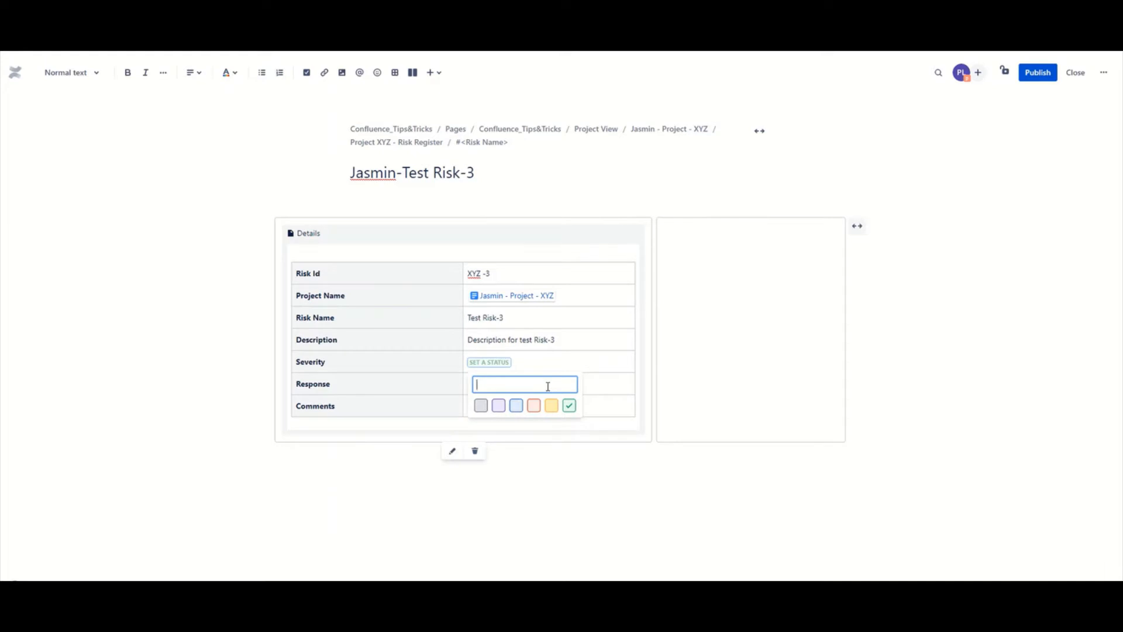
type("LOW")
key("Return")
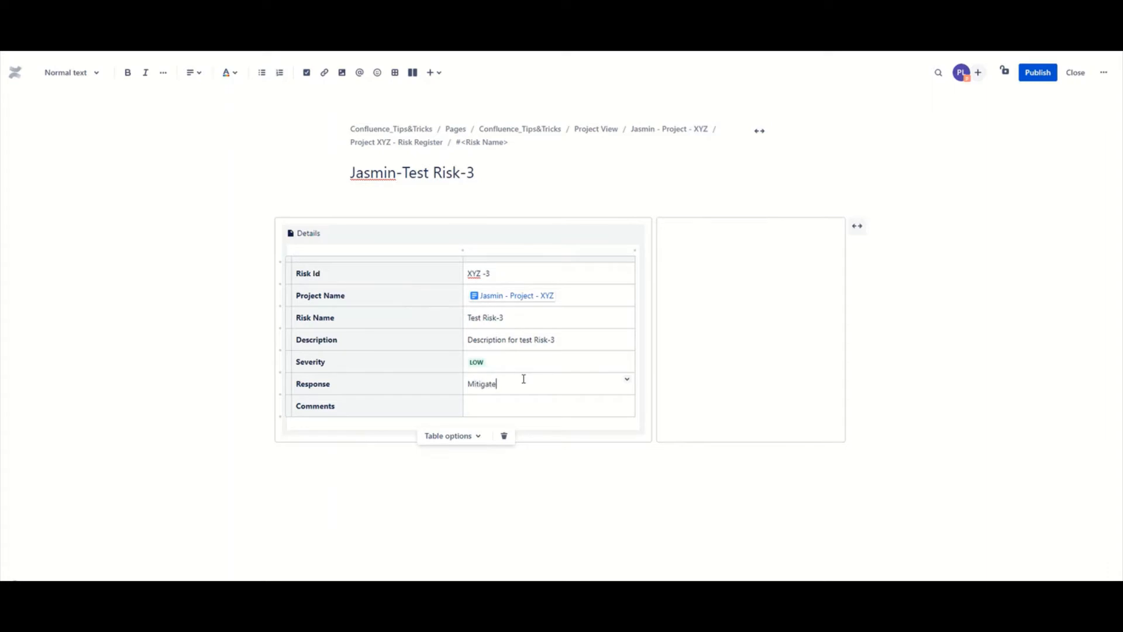
Set the Response to Mitigate and enter "Comment for Test Risk-3" as the Comments
left_click(515, 409)
type("Commenst f")
key("BackSpace")
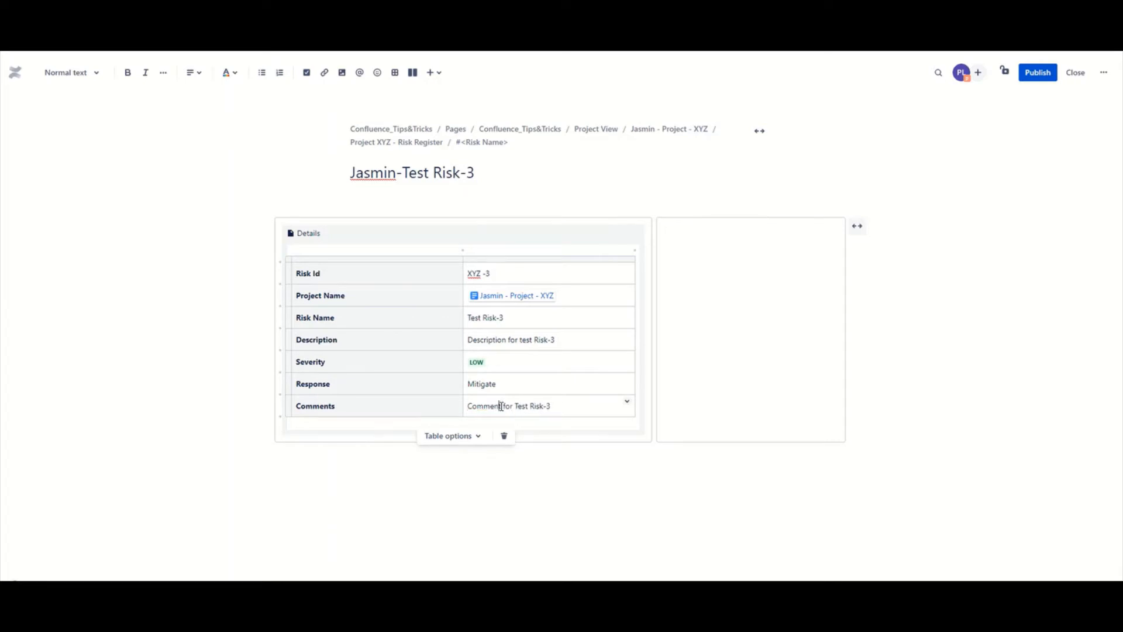
Take the risk table out of the Page Properties macro, delete the macro, and put the table back directly in the wider column
left_click(290, 260)
key("Delete")
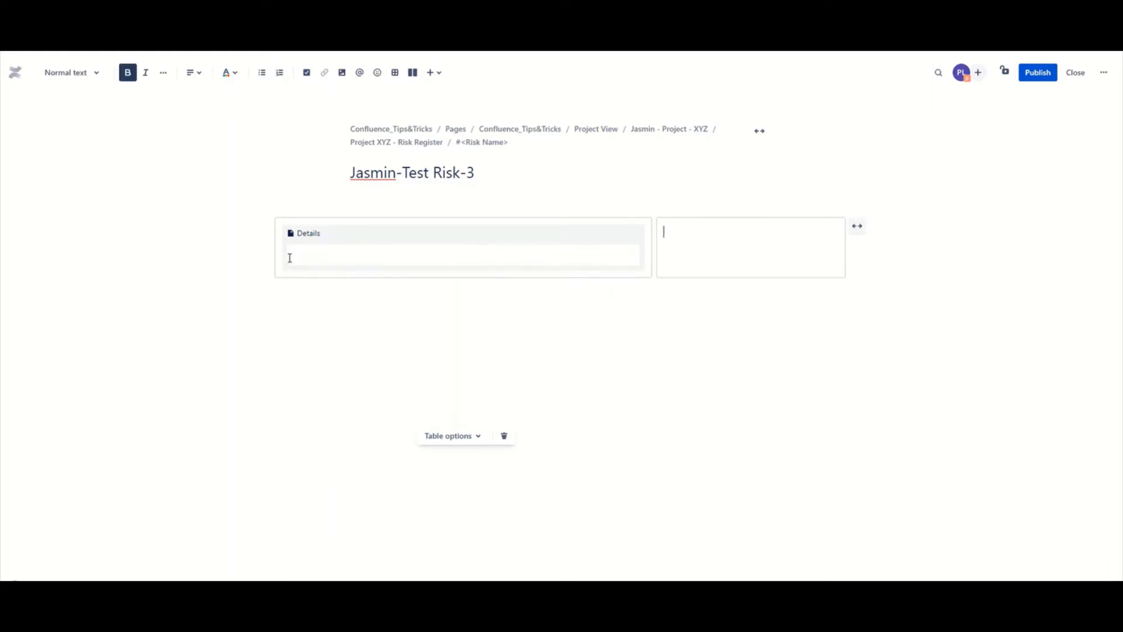
left_click(326, 242)
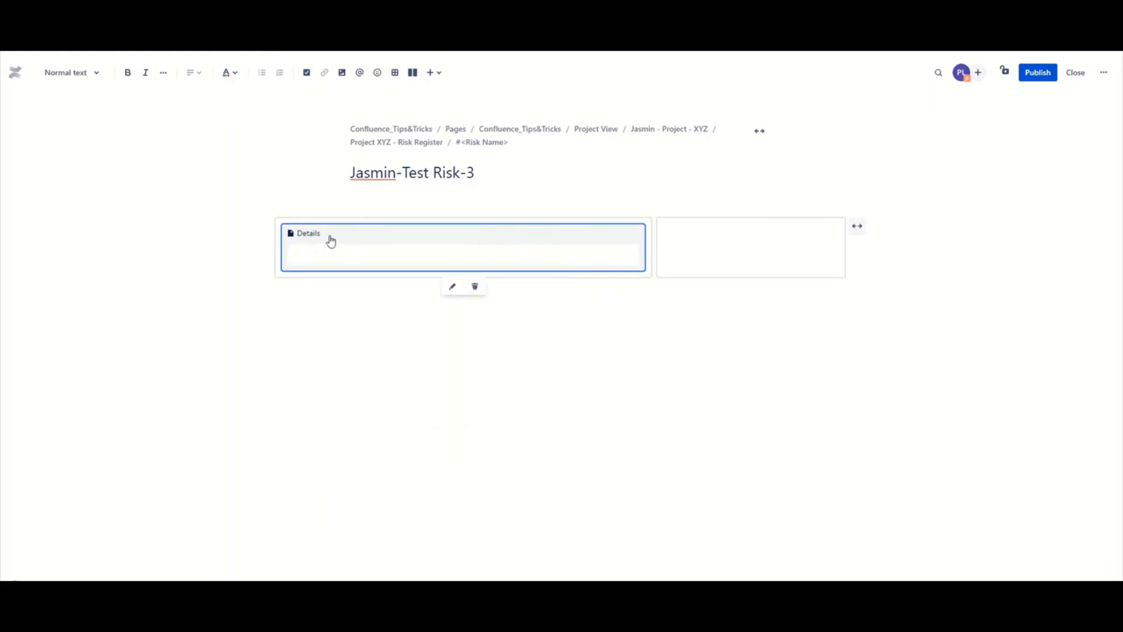
left_click(475, 287)
key("ctrl+z")
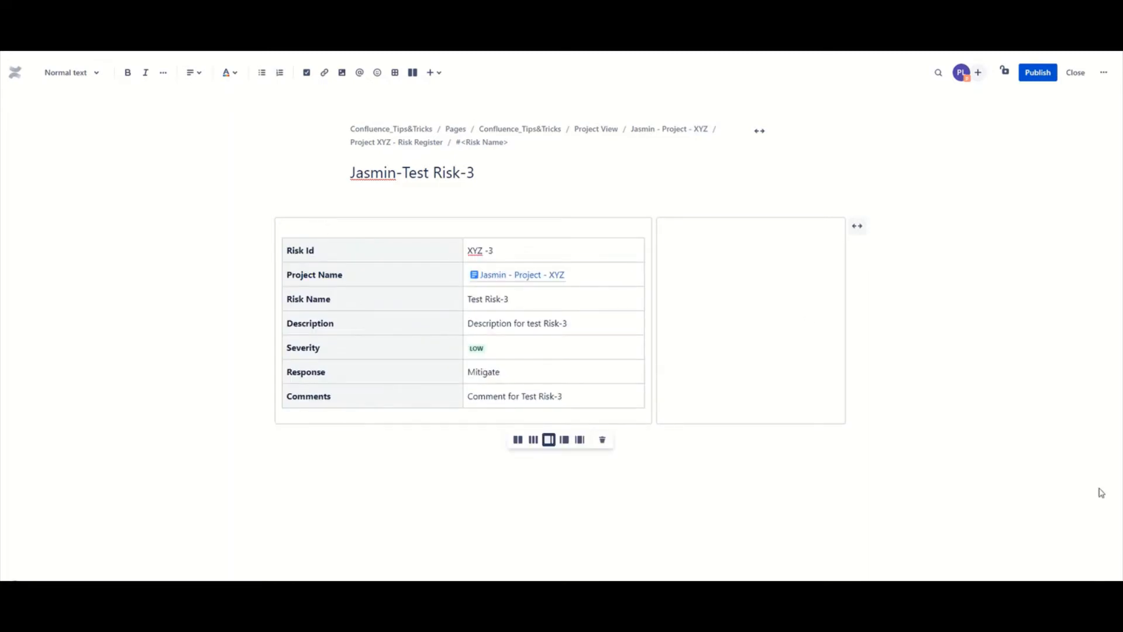
Check the labels assigned to the page
left_click(1103, 76)
left_click(1057, 118)
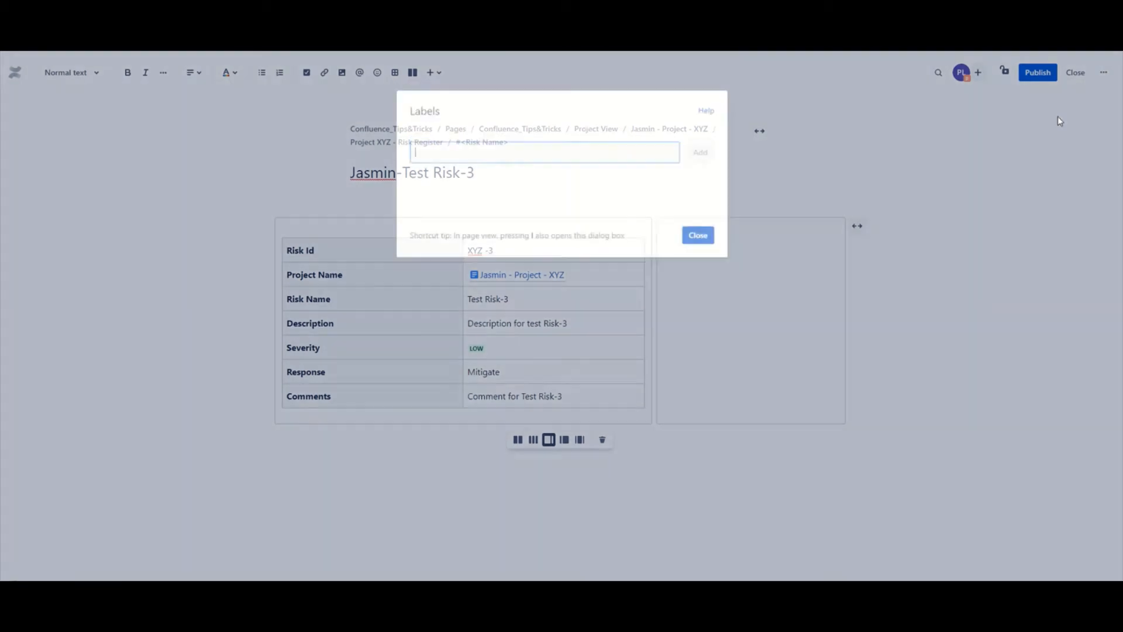
left_click(705, 231)
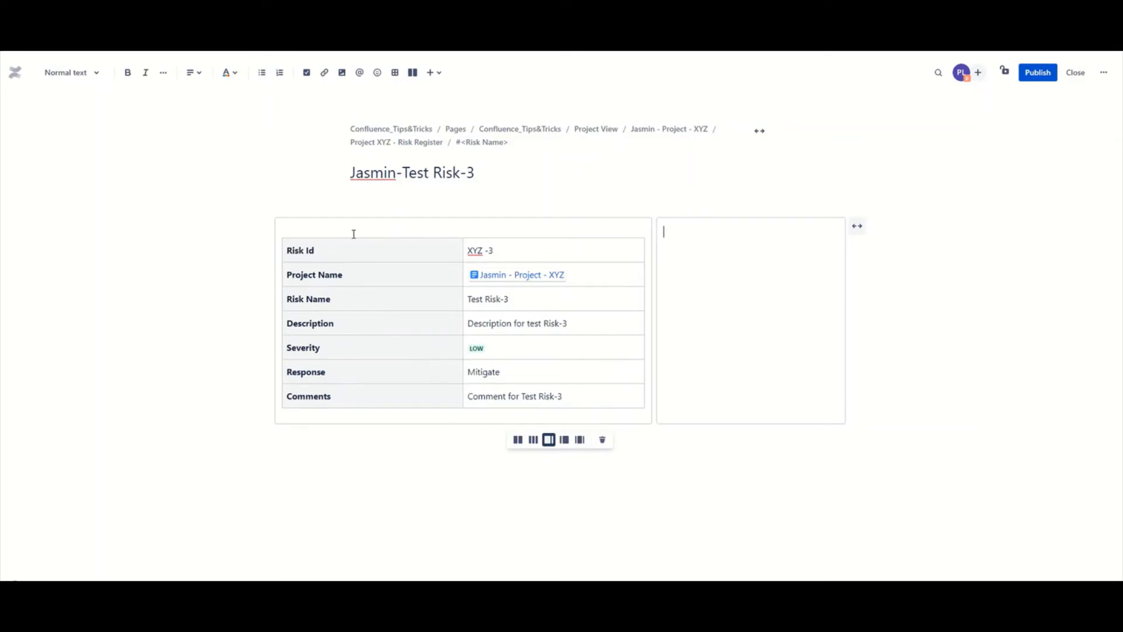
Insert a Page Properties macro below the two-column layout section, leaving its ID blank
left_click(303, 231)
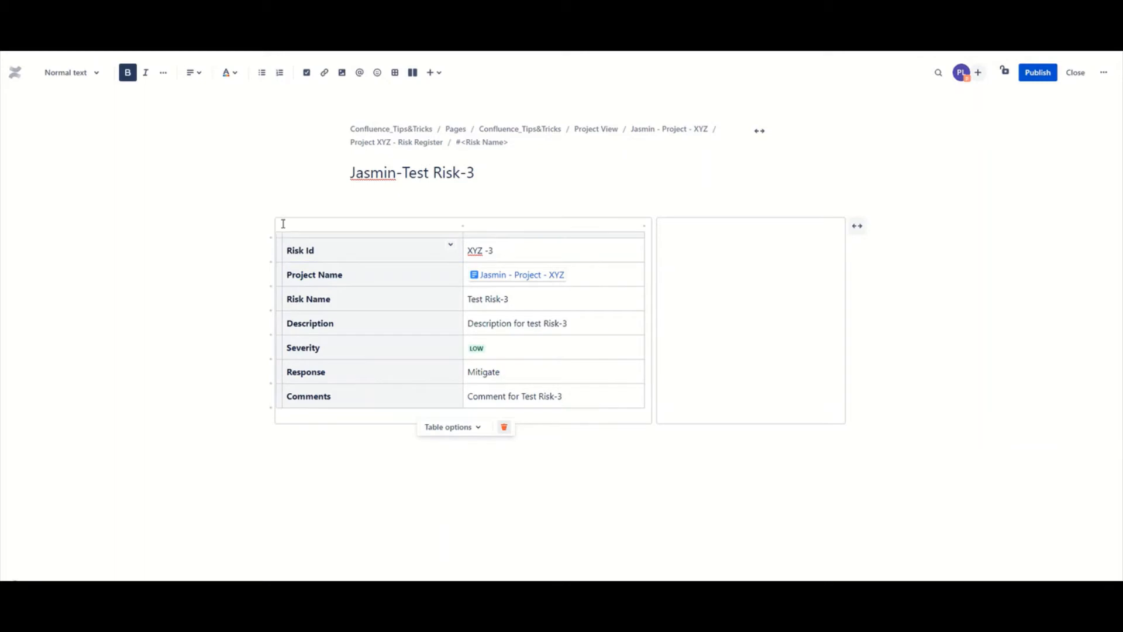
key("Up")
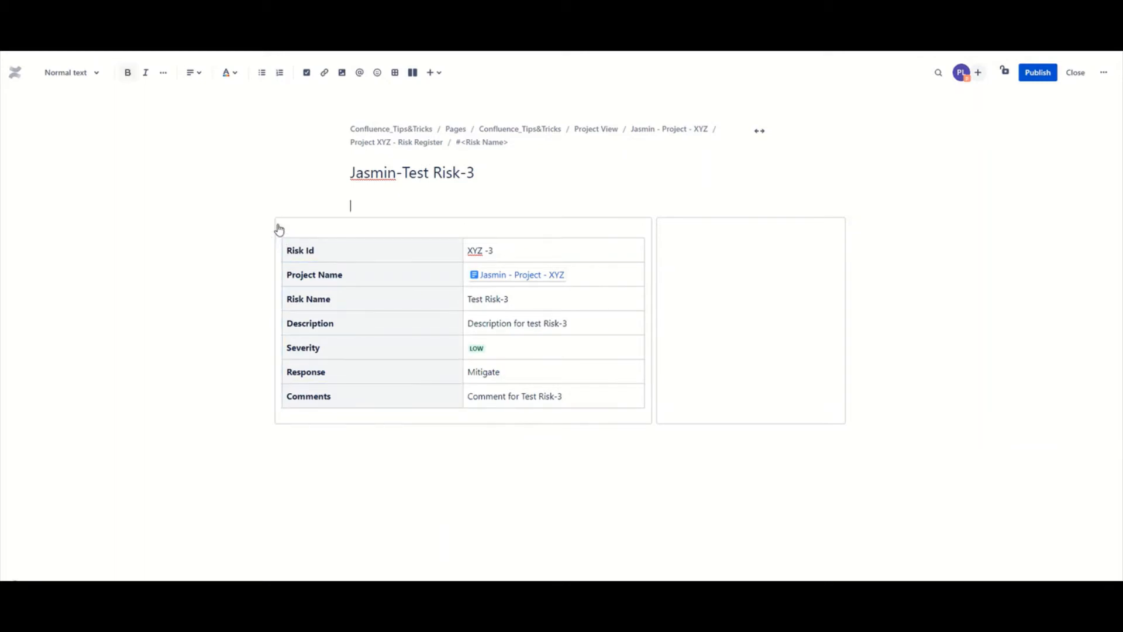
key("Down")
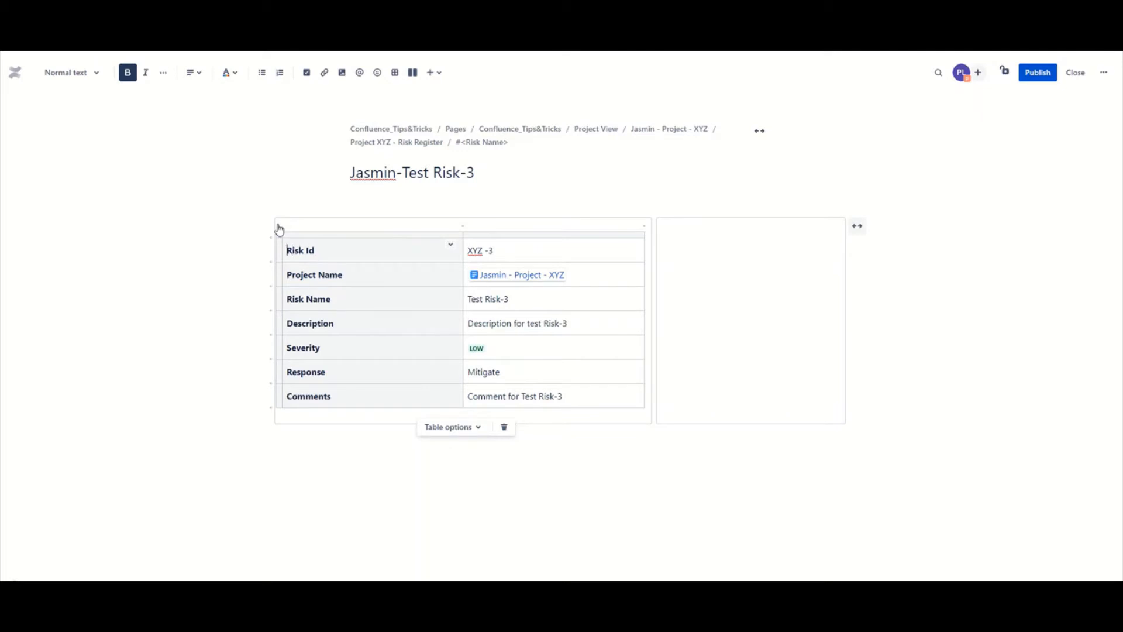
key("Up")
left_click(283, 221)
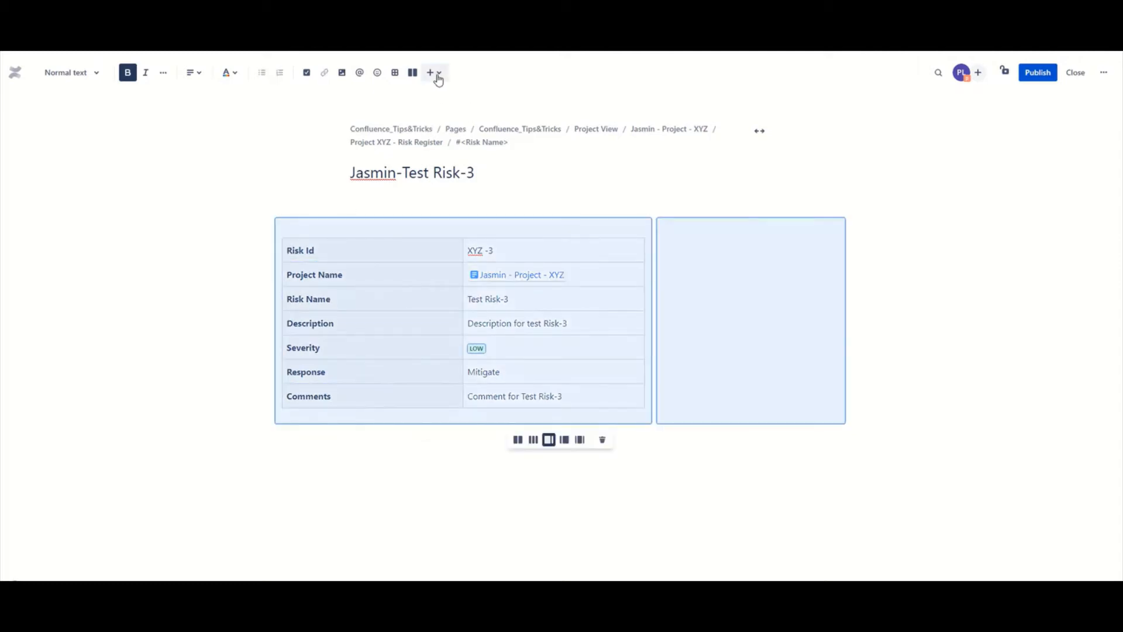
left_click(433, 74)
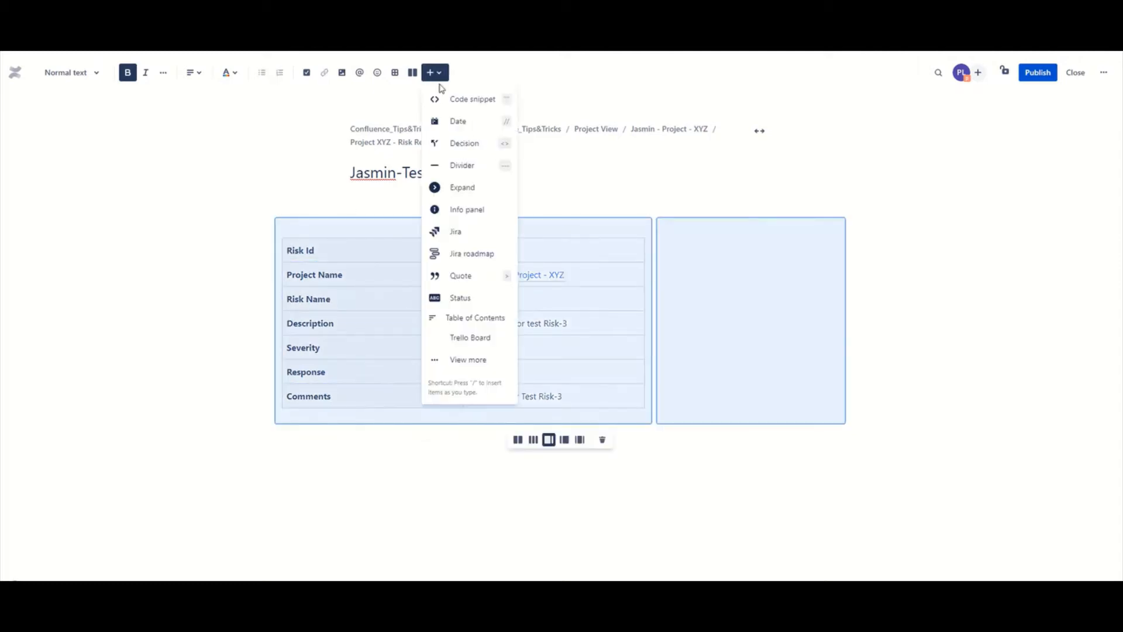
left_click(466, 365)
type("P")
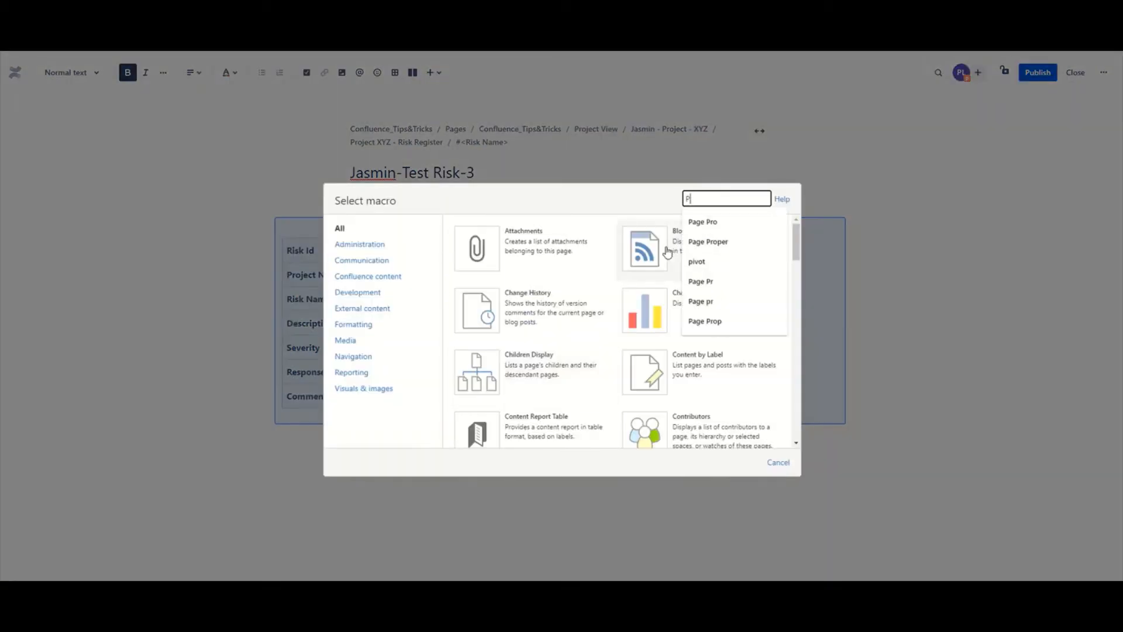
type("age prop")
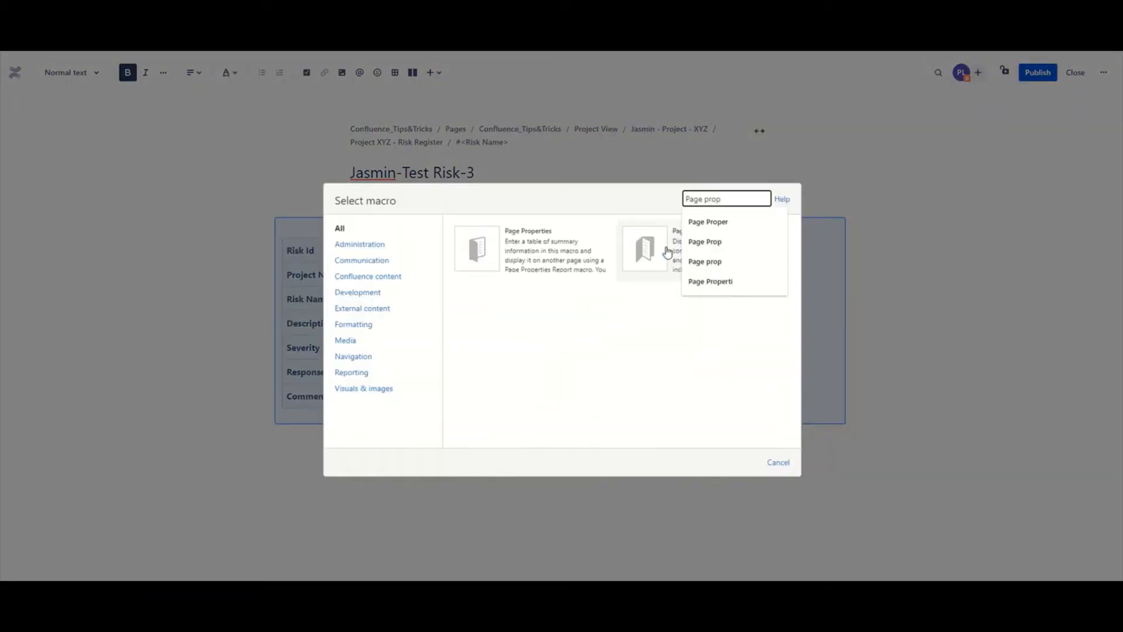
left_click(512, 248)
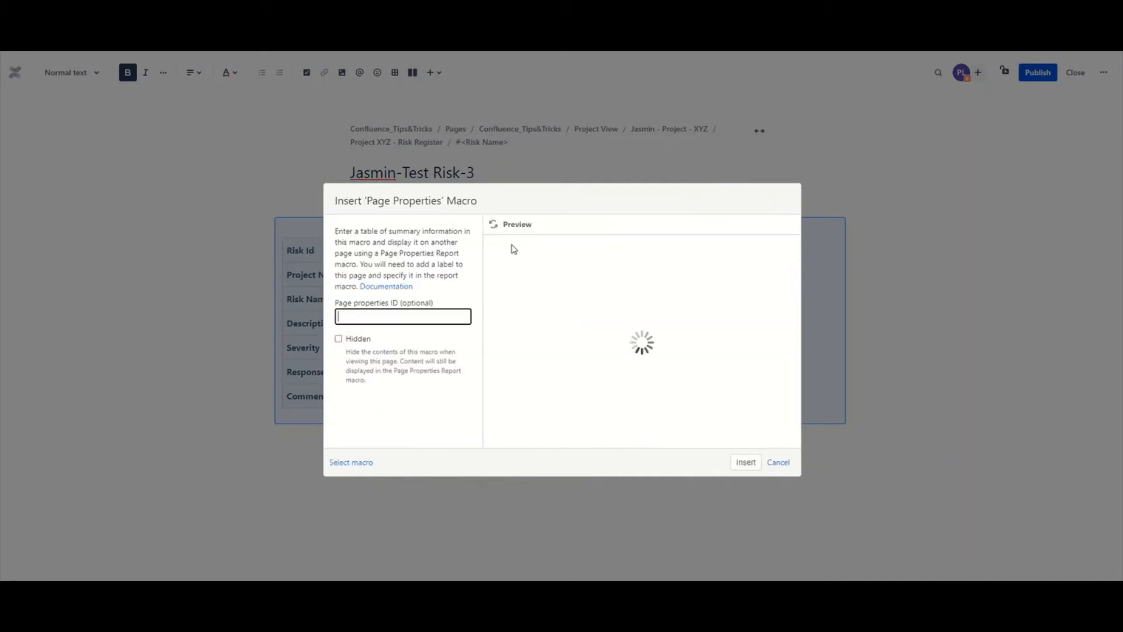
left_click(747, 462)
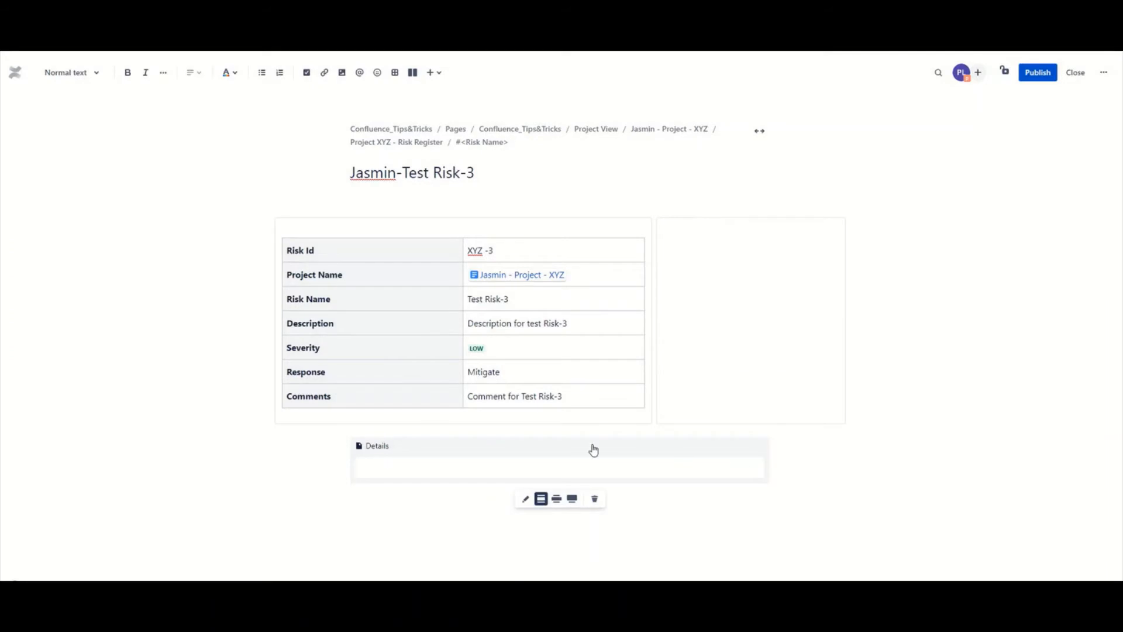
Move the complete risk table from the layout column into the empty Page Properties macro
left_click(406, 251)
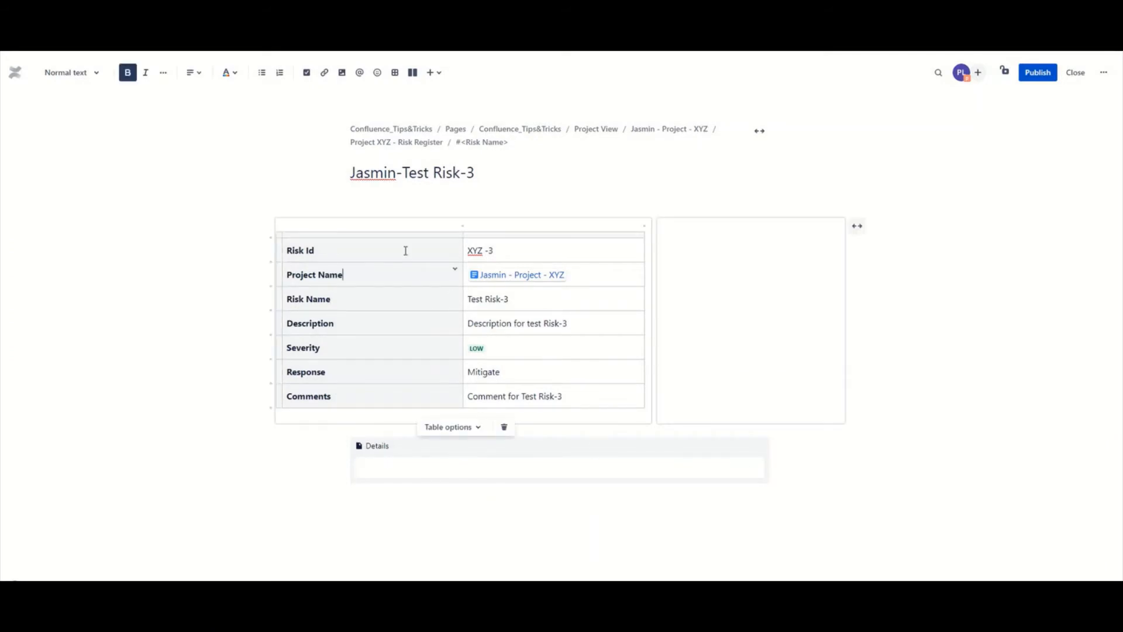
left_click(279, 237)
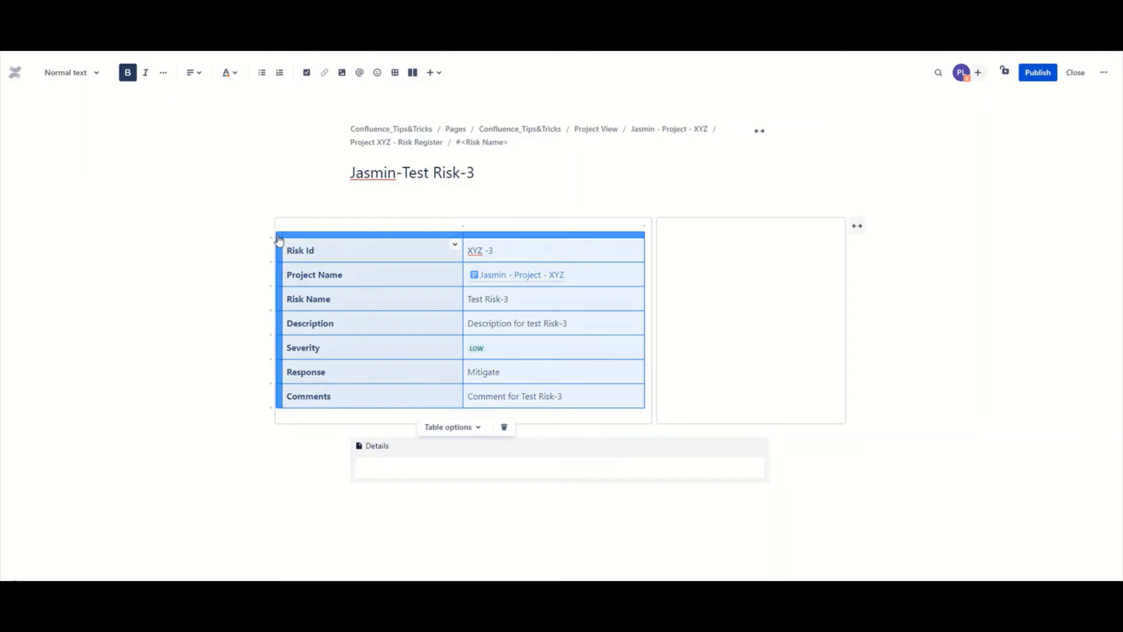
key("Delete")
left_click(359, 286)
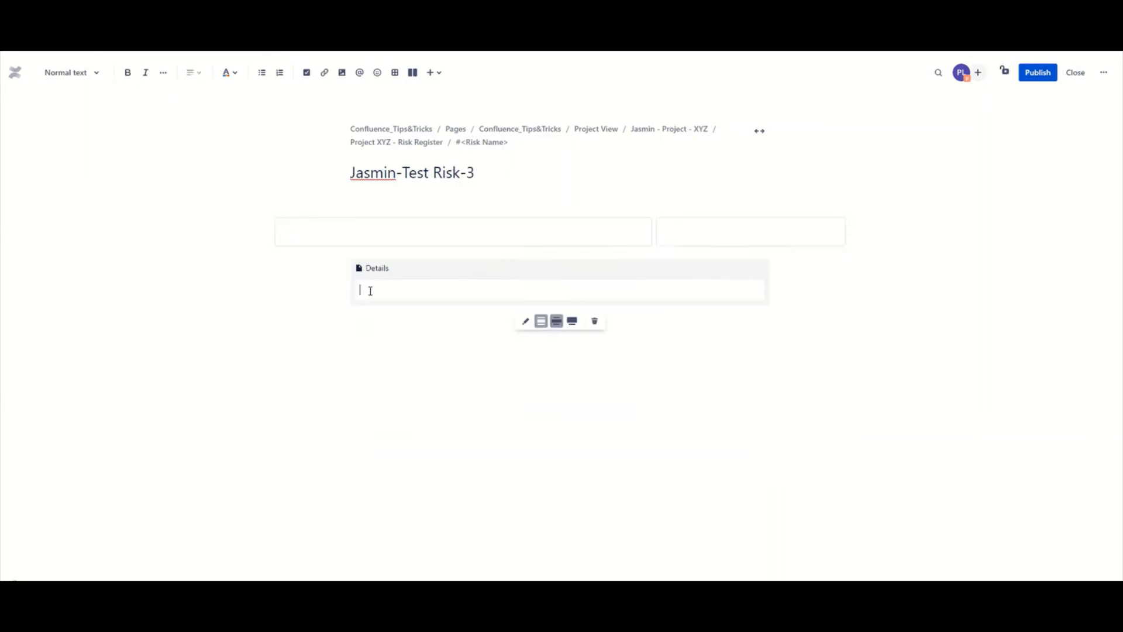
type("Risk Id\tXYZ -3 Project Name\tJasmin - Project - XYZ Risk Name\tTest Risk-3 Description\tDescription for test Risk-3 Severity\tLOW Response\tMitigate Comments\tComment for Test Risk-3")
Move the Page Properties macro with its risk table into the wider column of the layout section
left_click(386, 275)
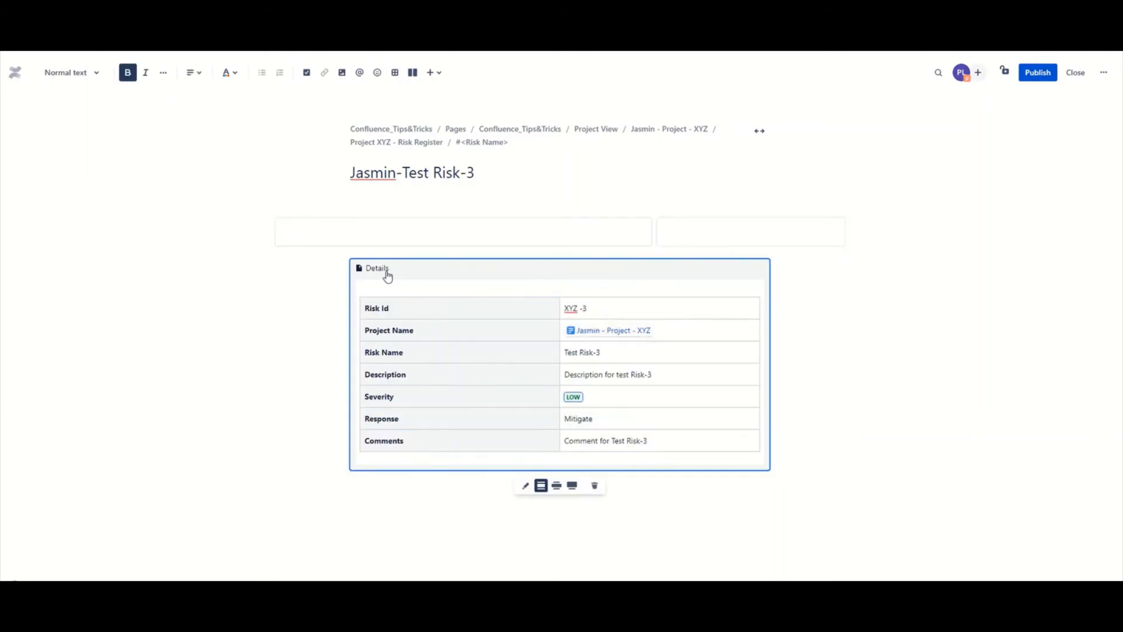
key("Delete")
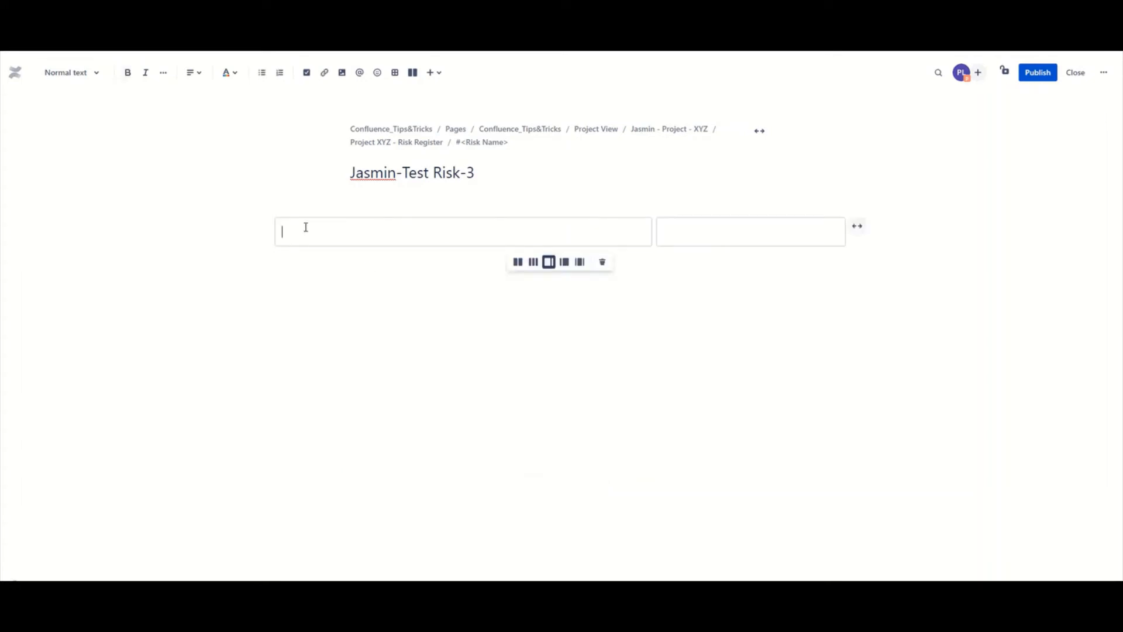
key("ctrl+z")
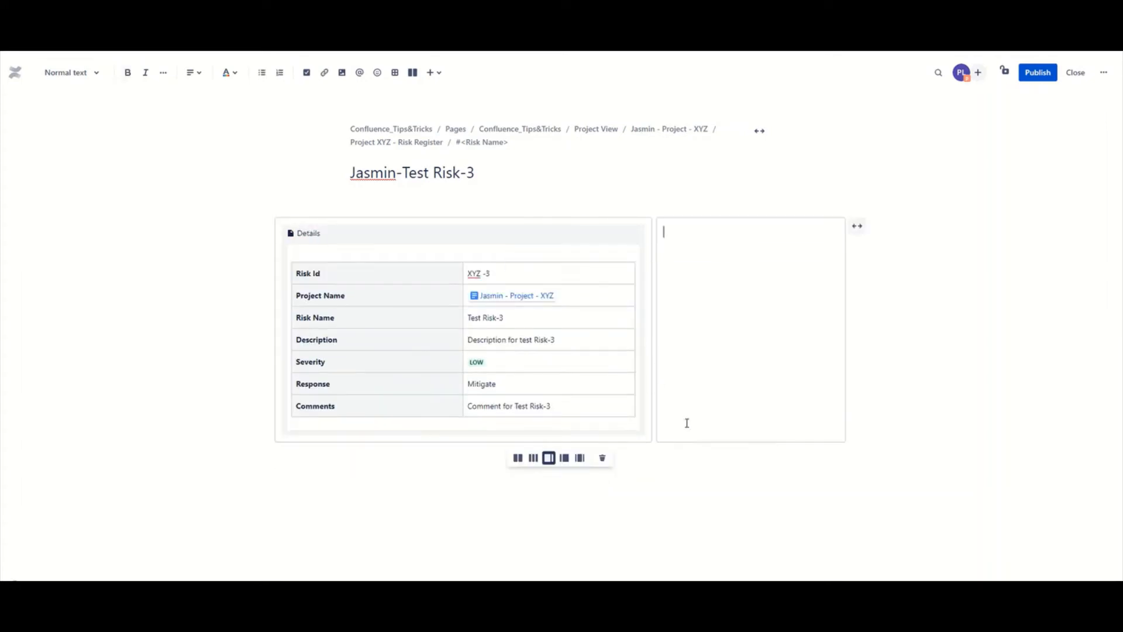
left_click(326, 237)
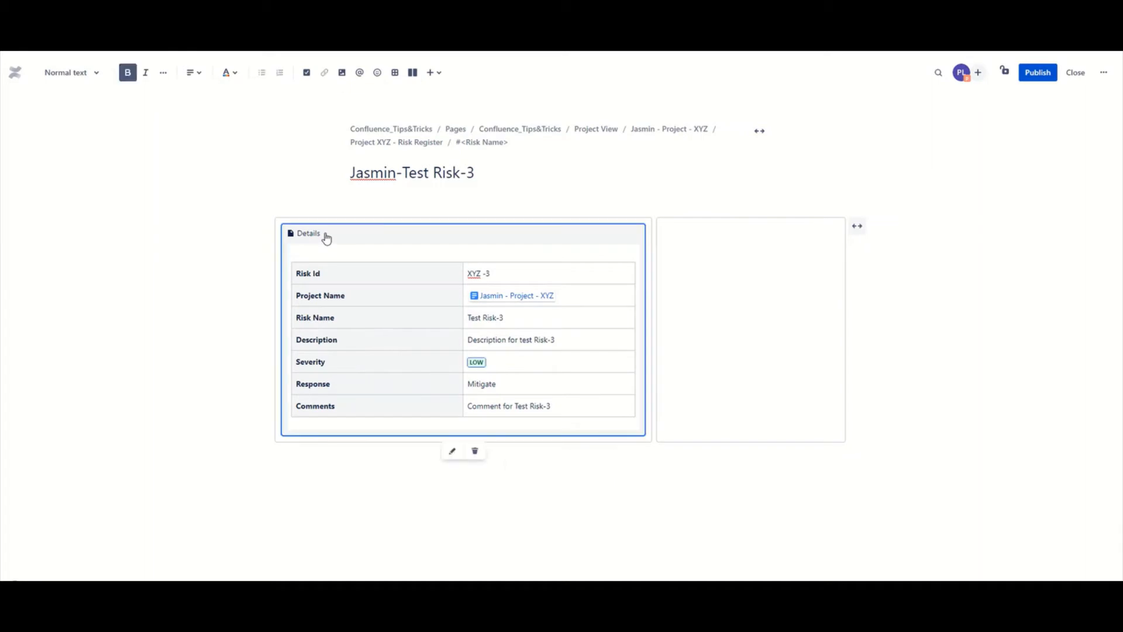
left_click(367, 268)
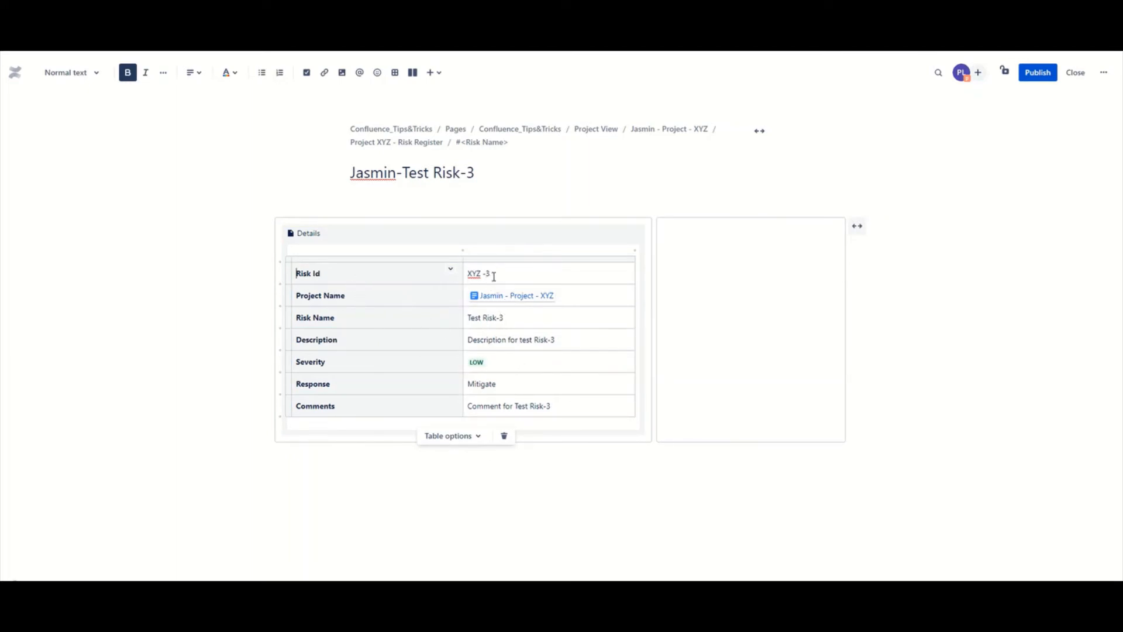
left_click(673, 241)
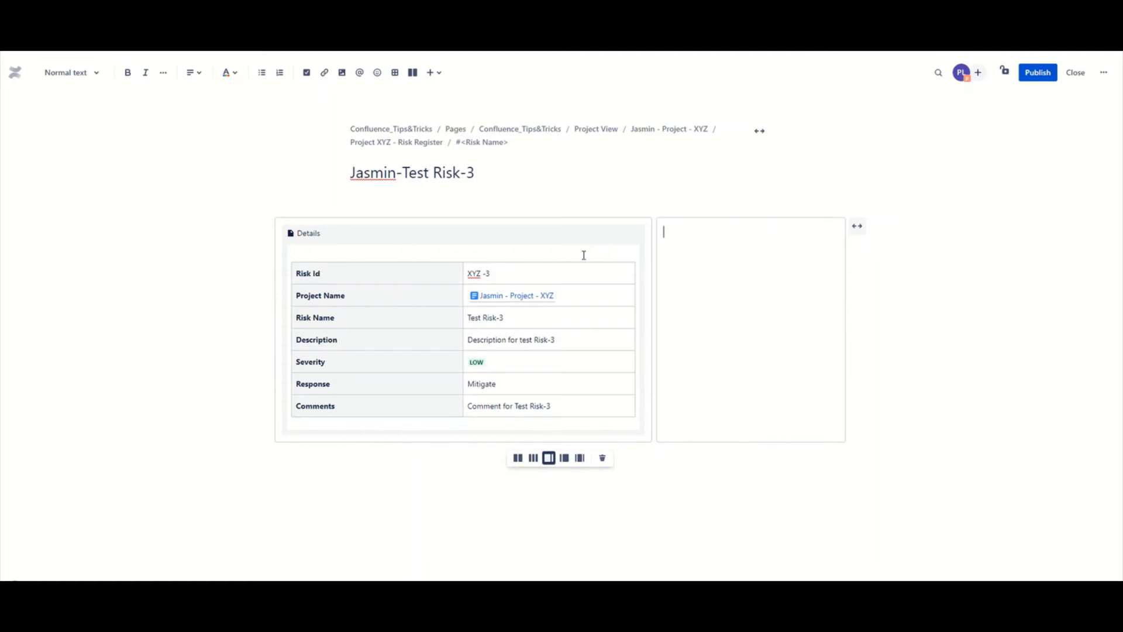
Add the existing label "risk" to the Test Risk-3 page and publish the page
left_click(1102, 75)
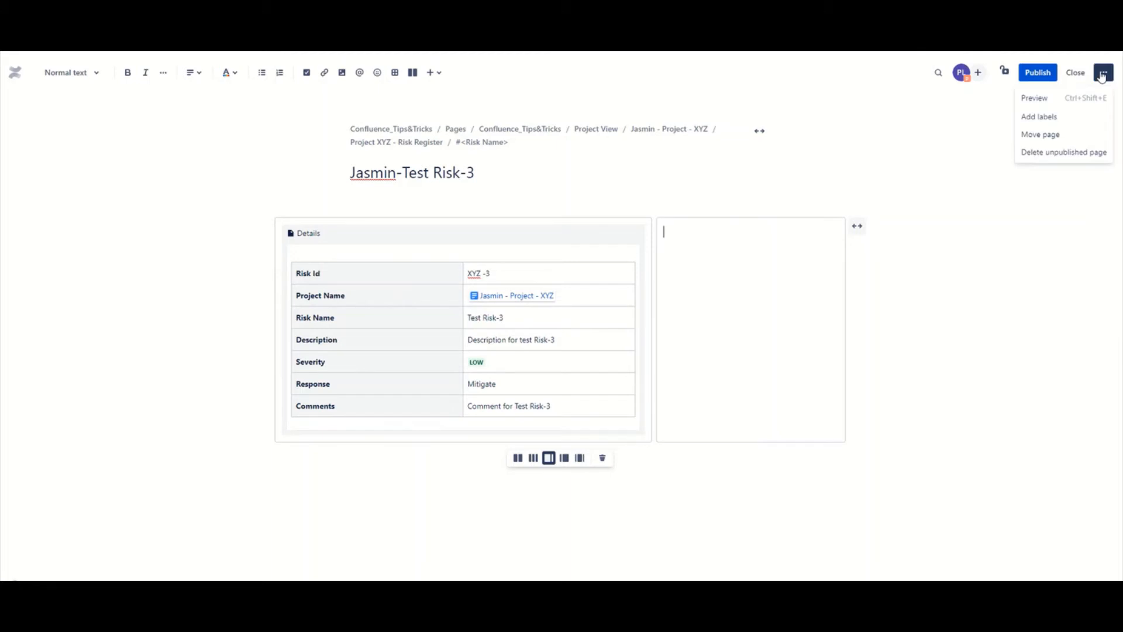
left_click(1049, 117)
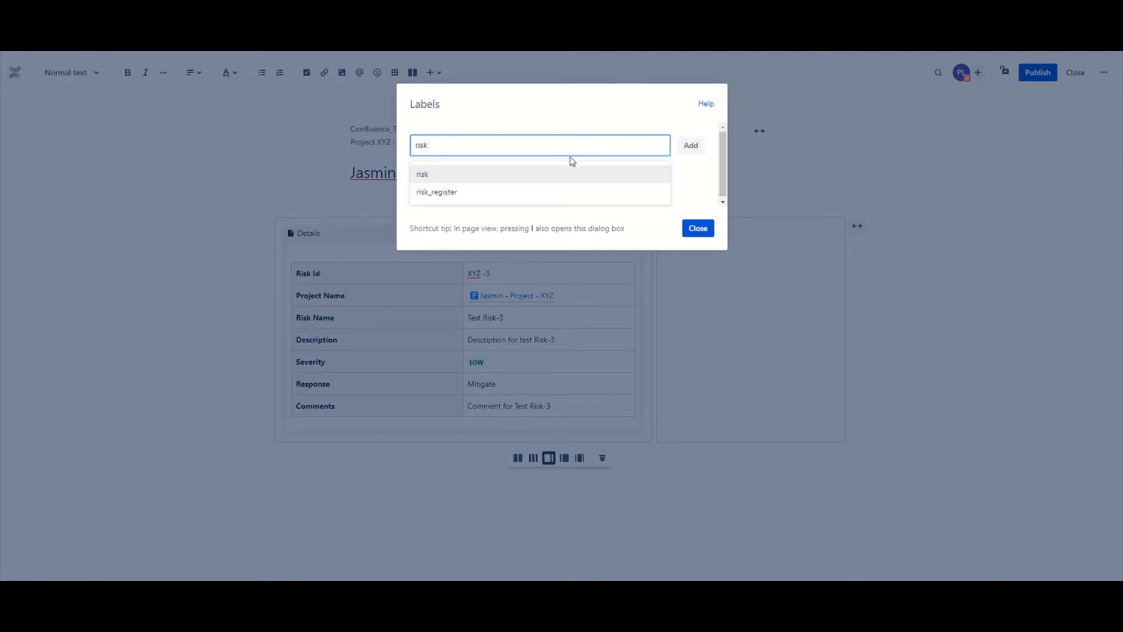
type("risk")
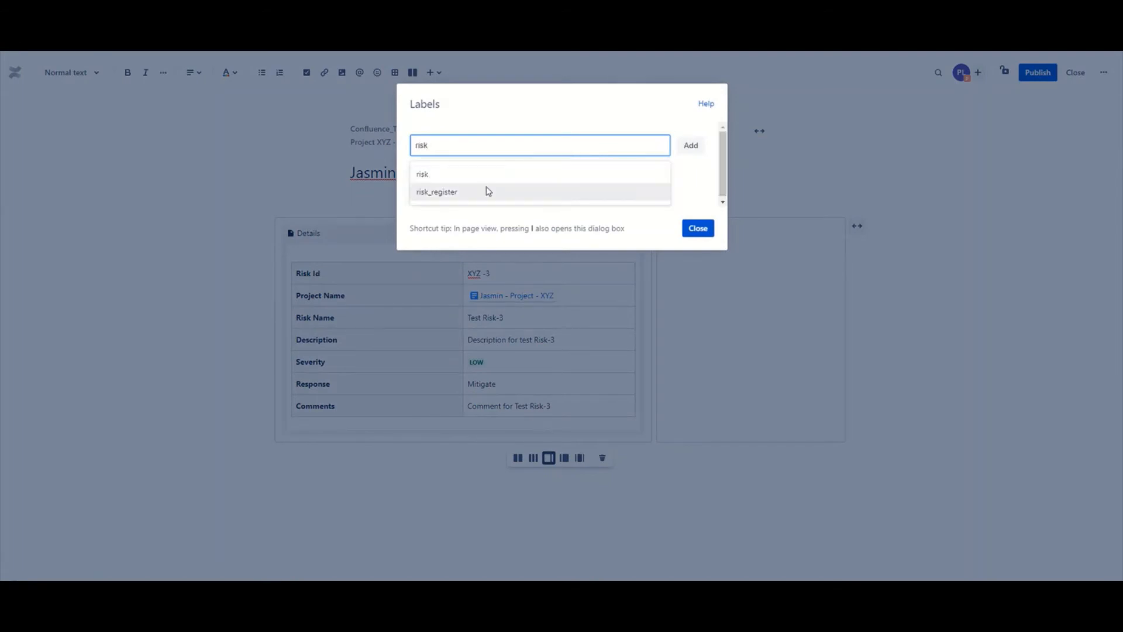
left_click(425, 175)
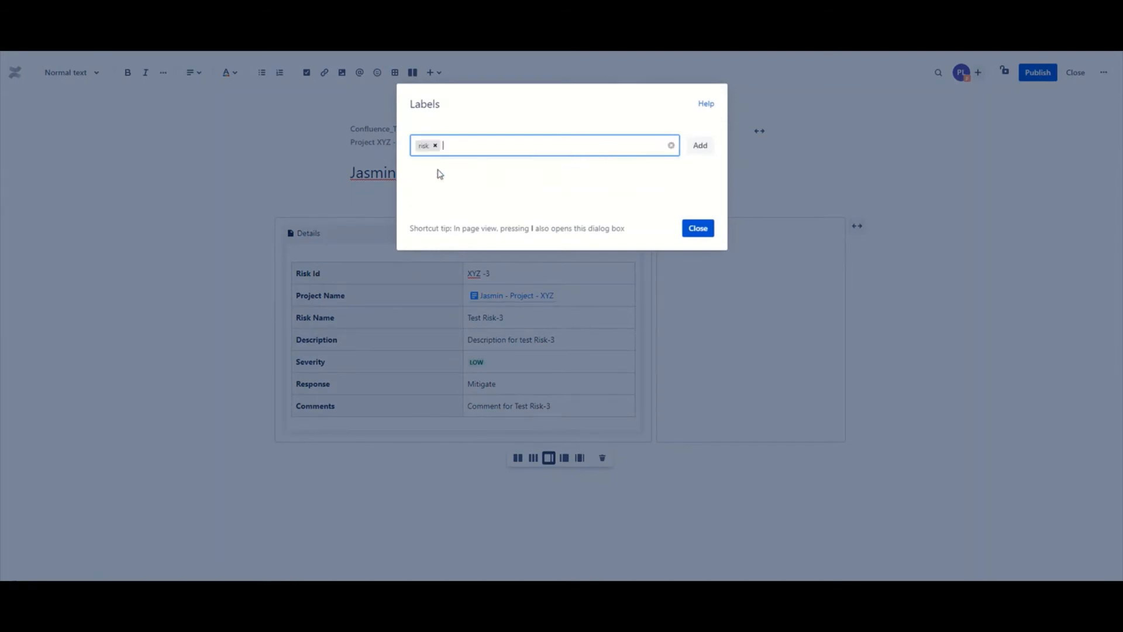
left_click(699, 151)
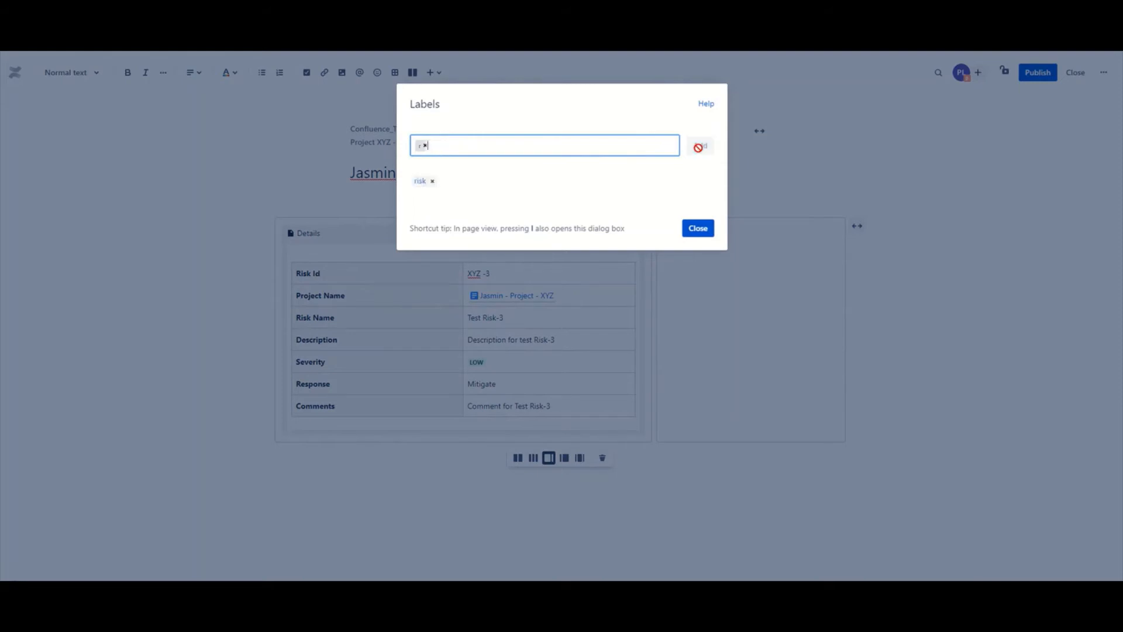
left_click(699, 228)
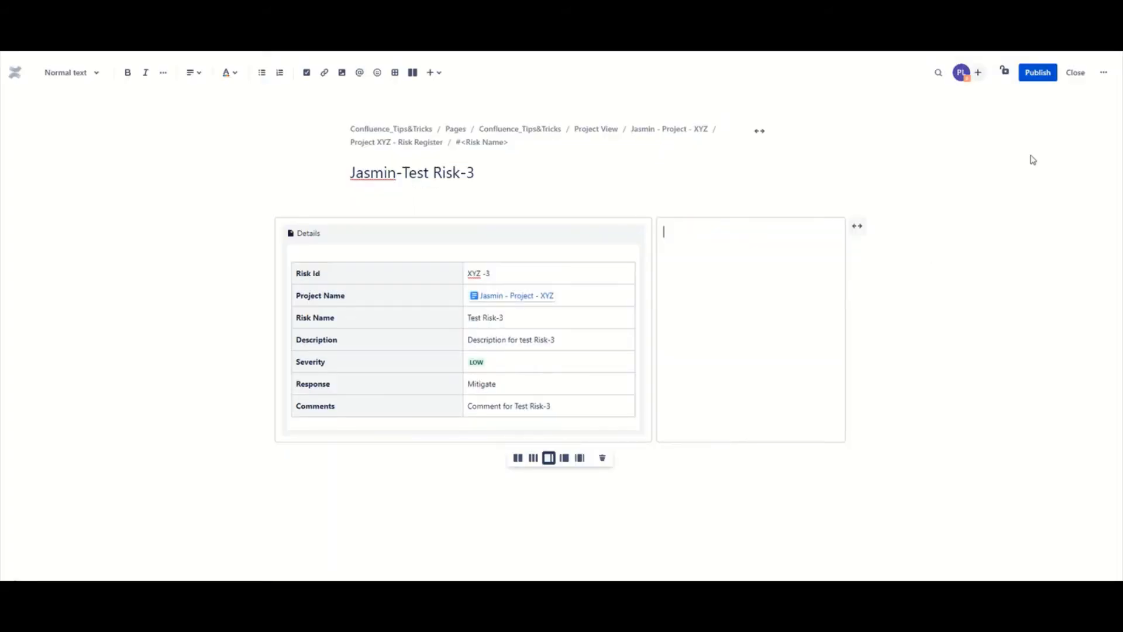
left_click(1032, 79)
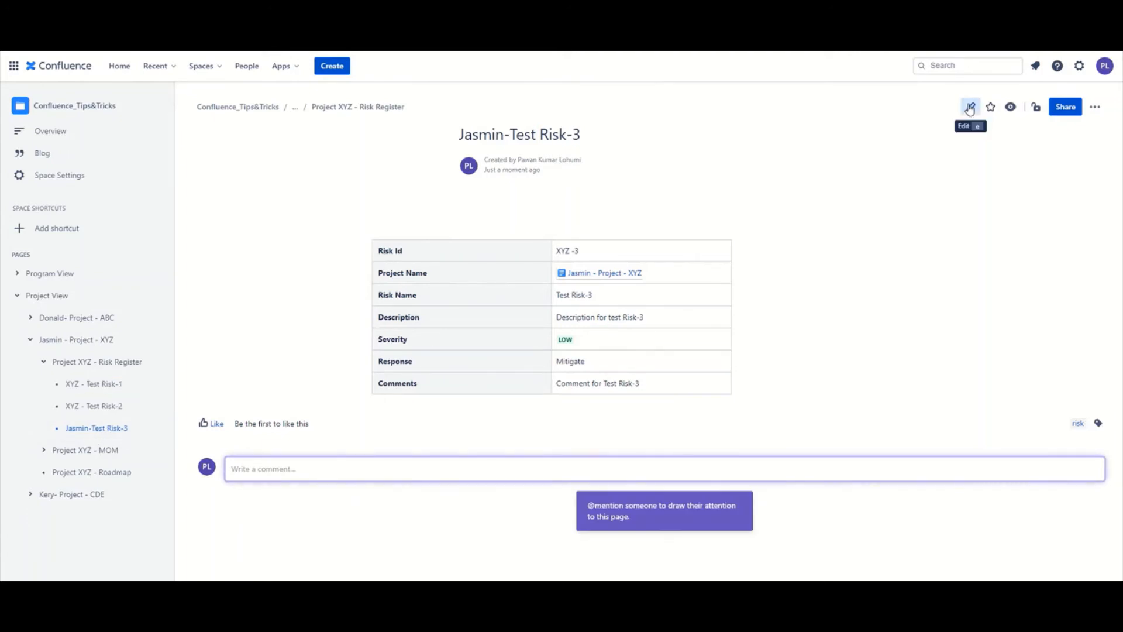
Change the title of the published page to "XYZ - Test Risk-3" and publish it again
left_click(970, 107)
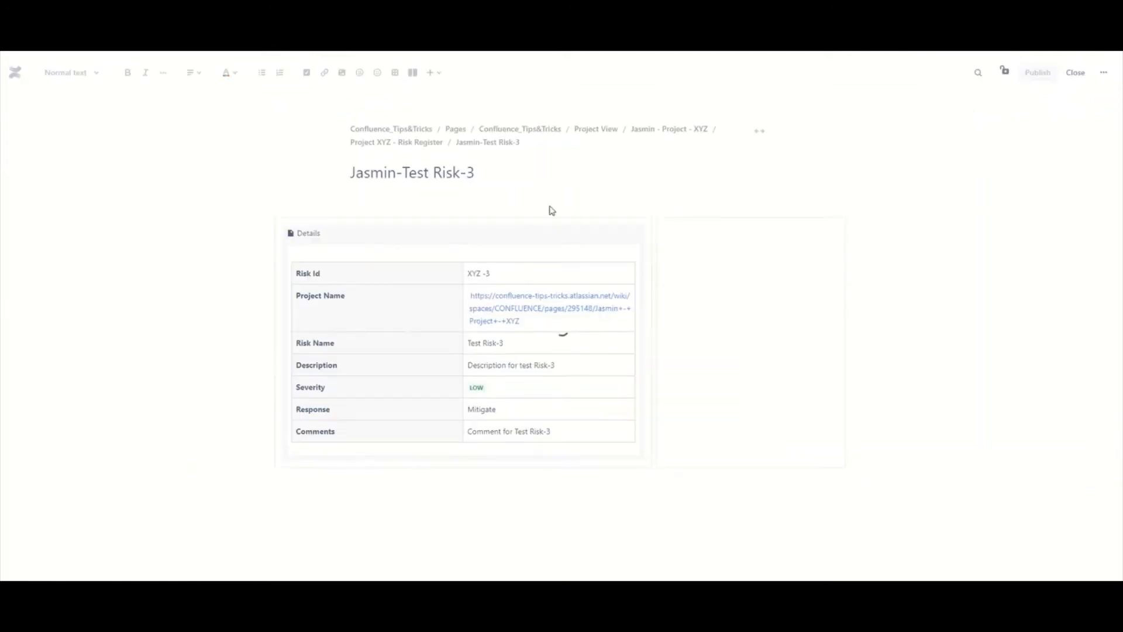
double_click(380, 174)
type("XYZ")
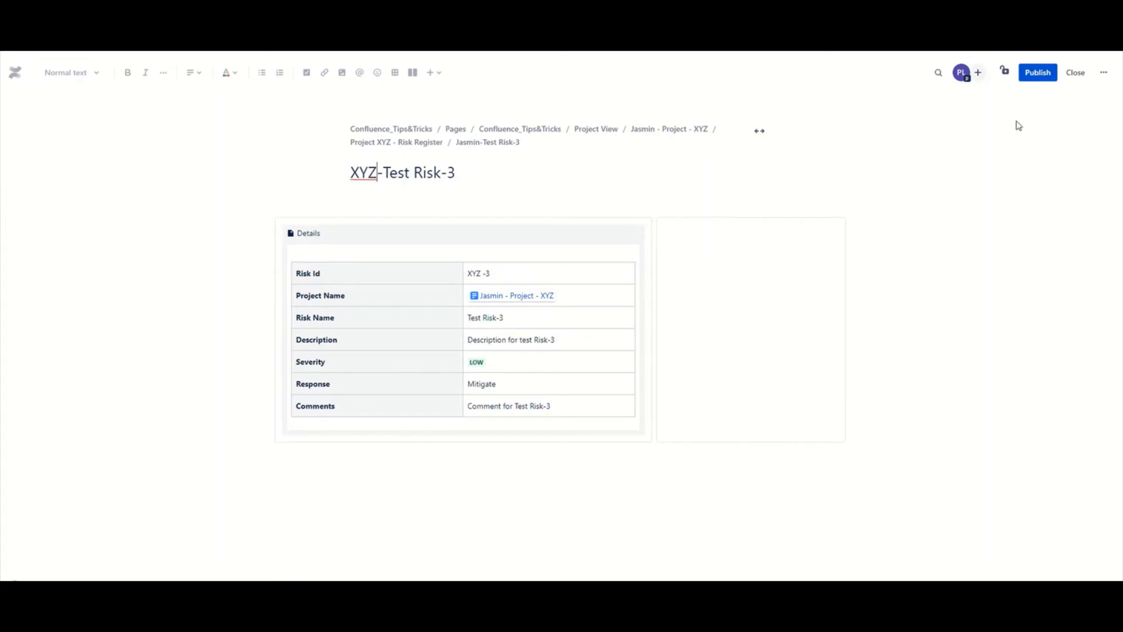
left_click(387, 174)
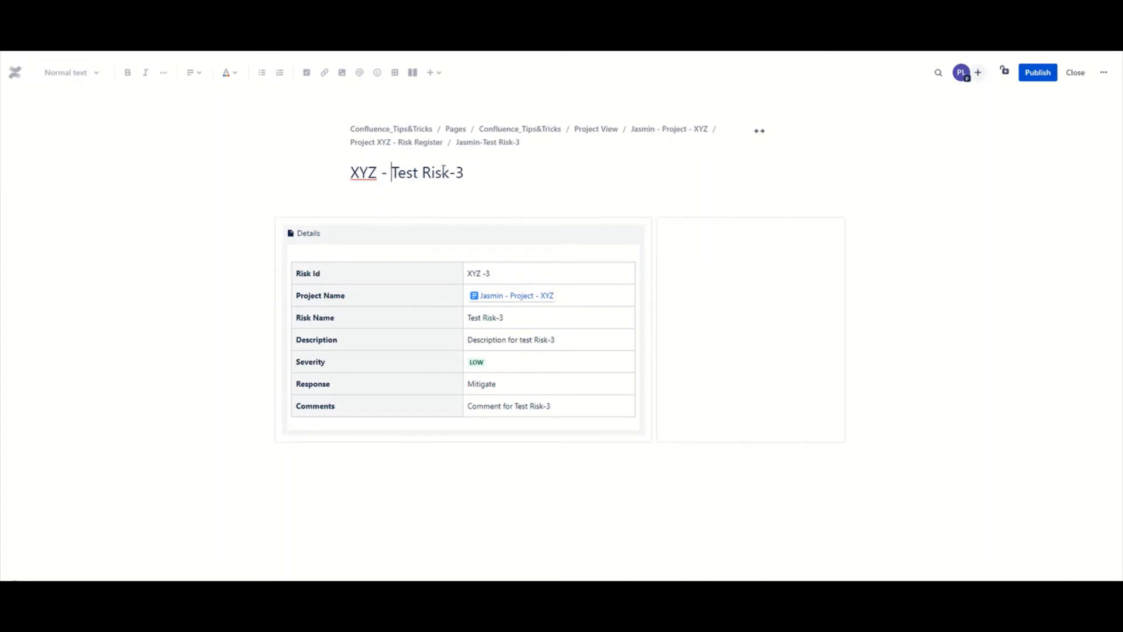
left_click(1040, 74)
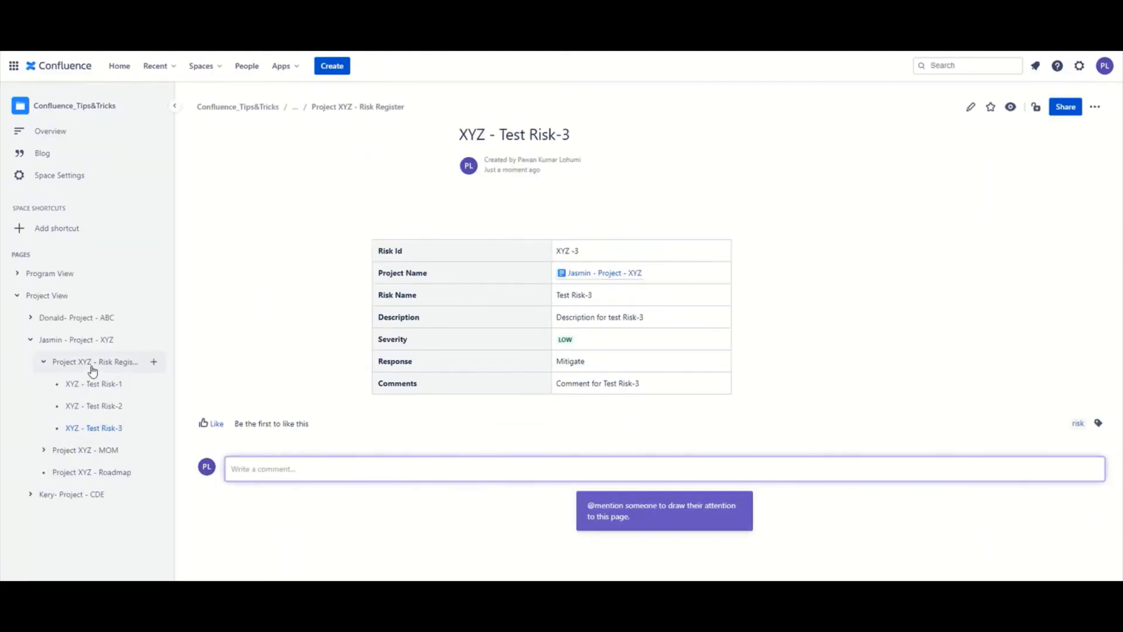
Open the XYZ - Test Risk-2 page and inspect it in edit mode
left_click(108, 410)
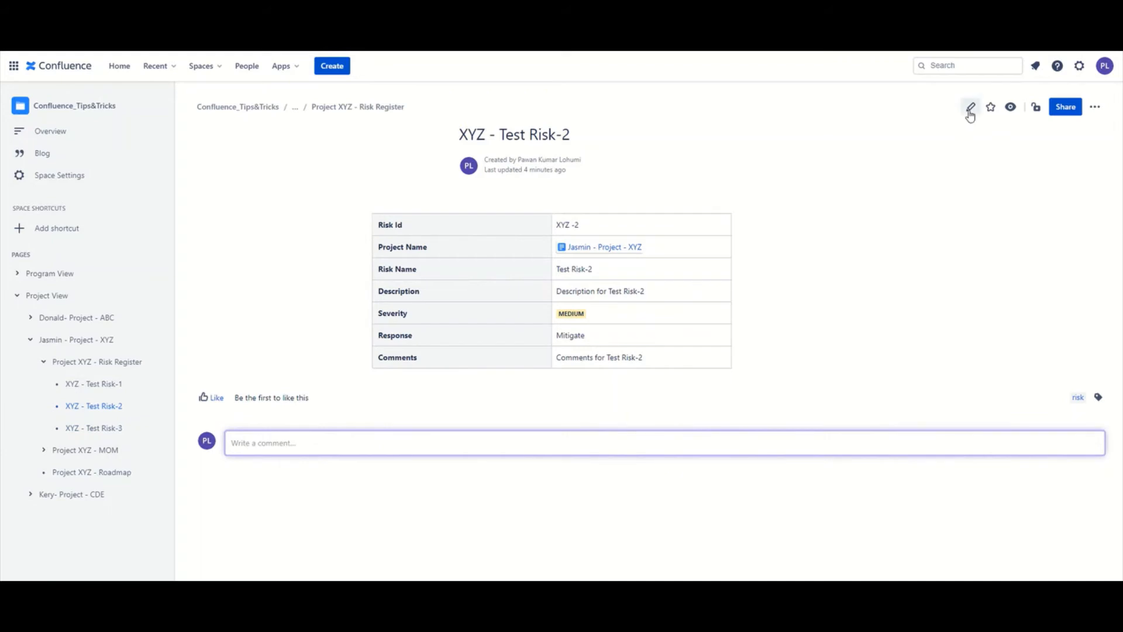
left_click(971, 111)
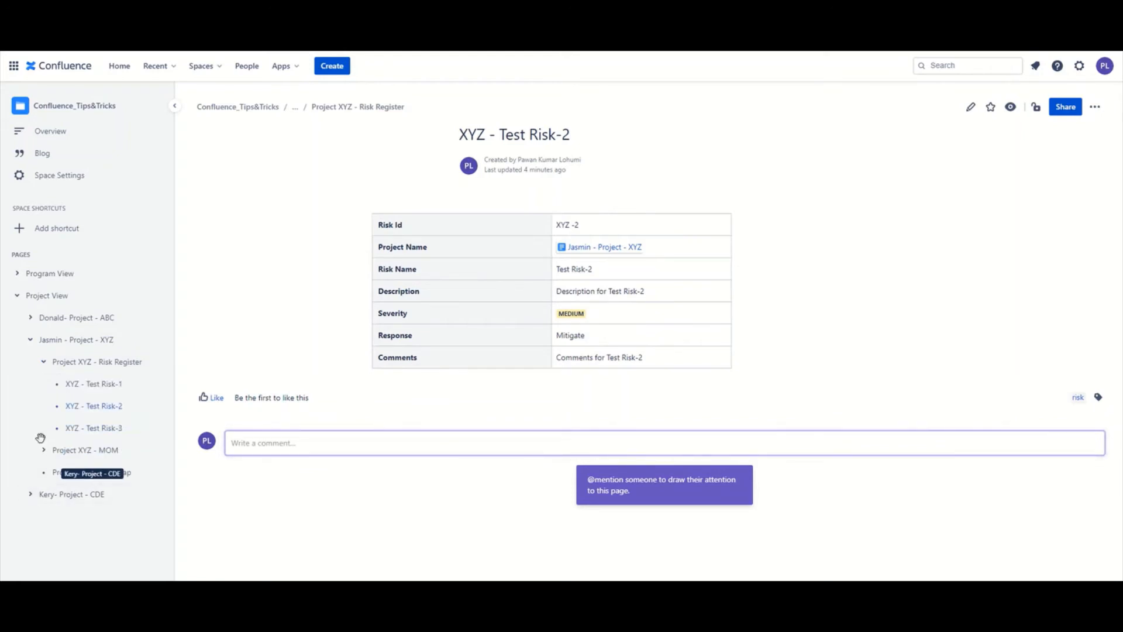
Browse the risk registers of Project ABC and Project CDE, and open the CDE - Test Risk-1 page
left_click(43, 362)
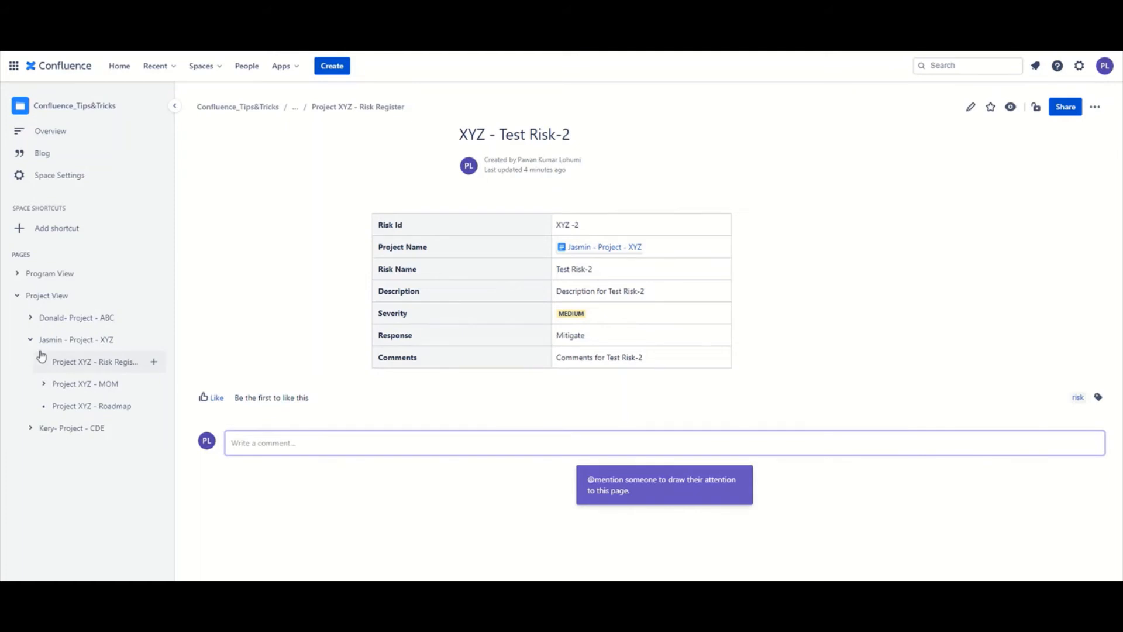
left_click(30, 318)
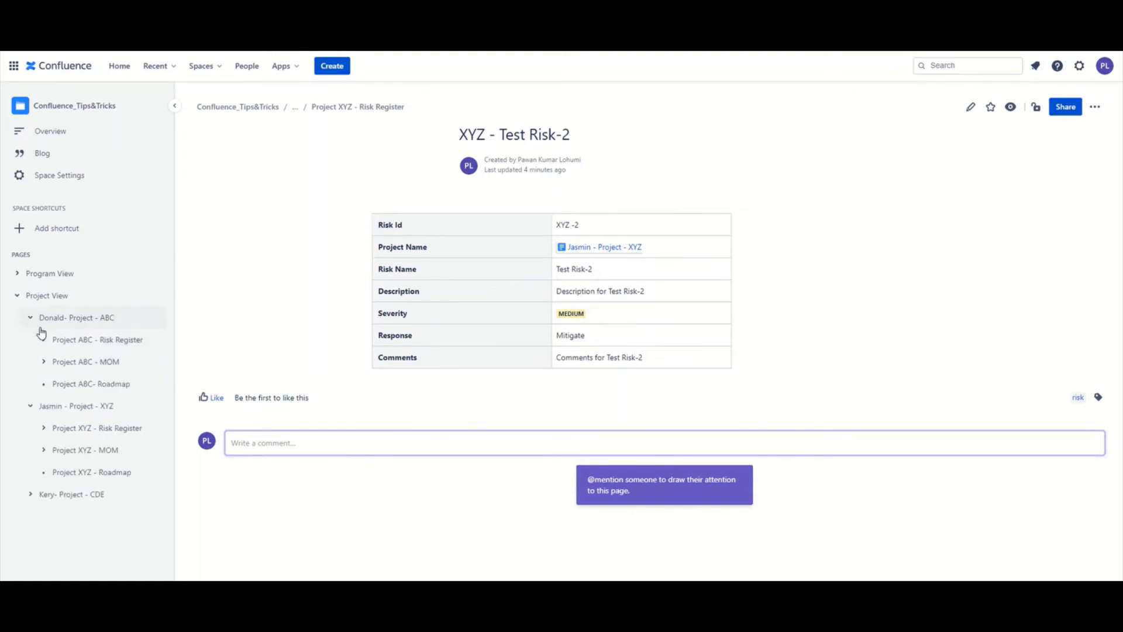
left_click(44, 340)
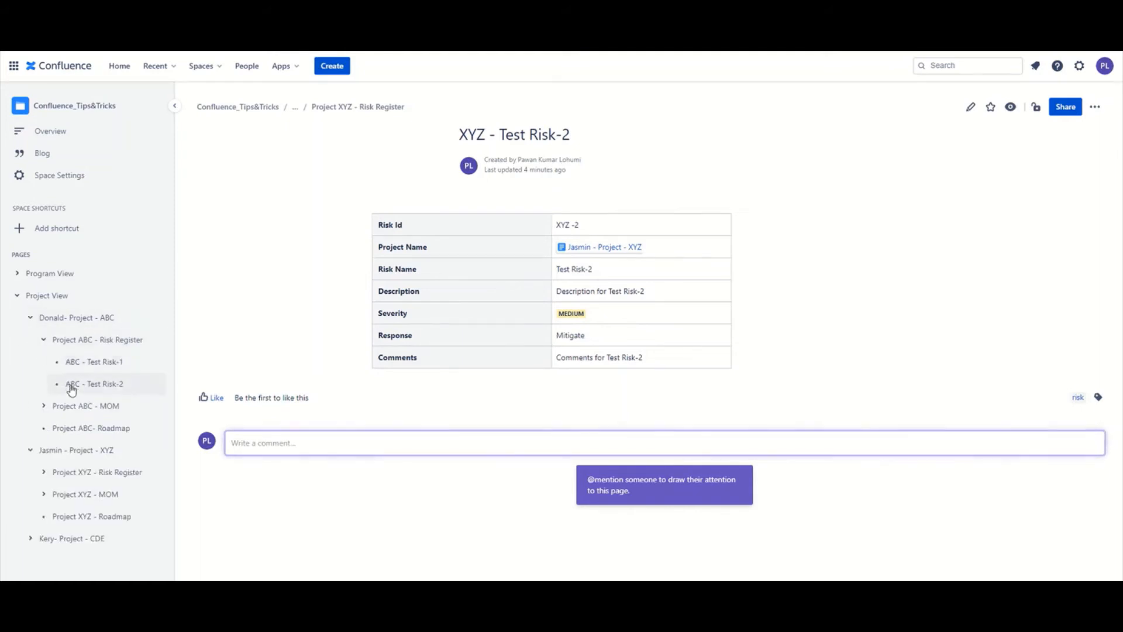
left_click(43, 340)
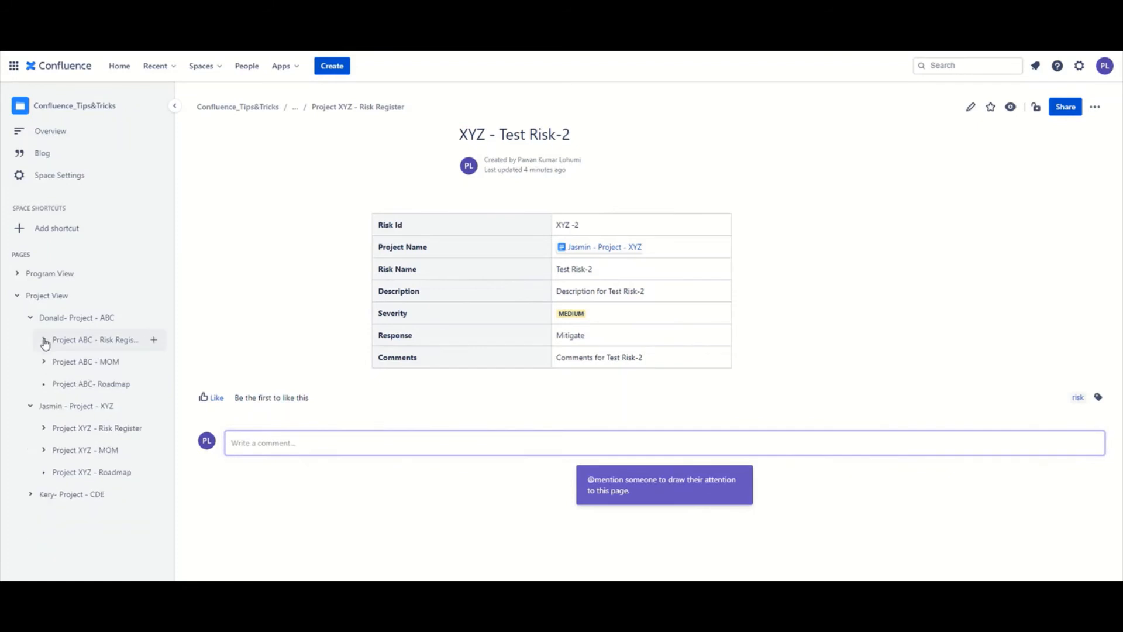
left_click(27, 496)
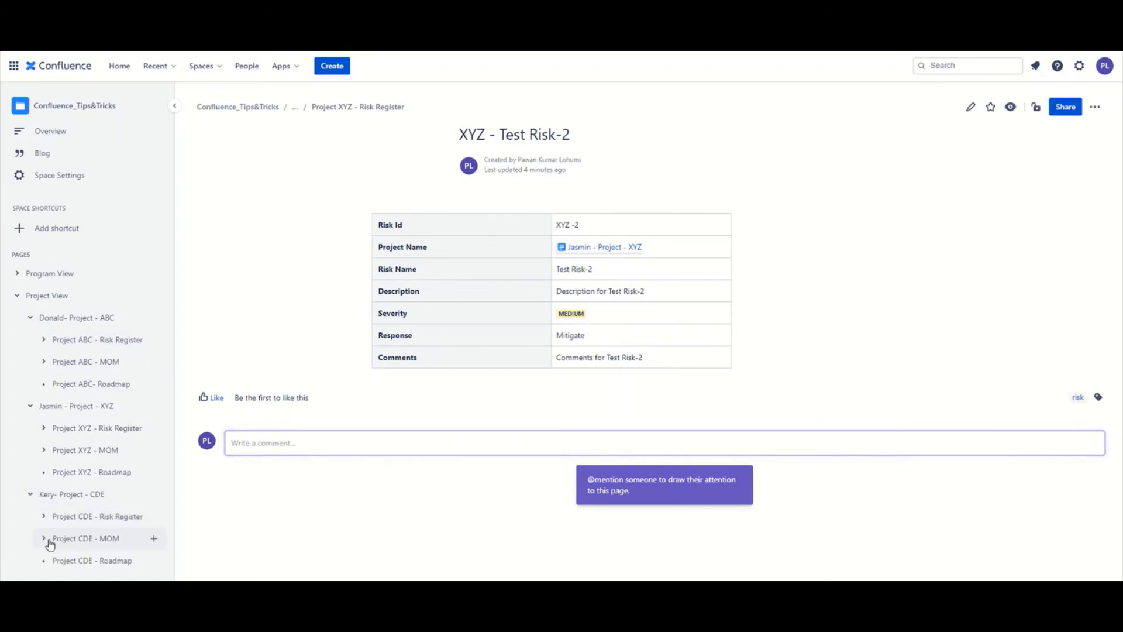
left_click(44, 516)
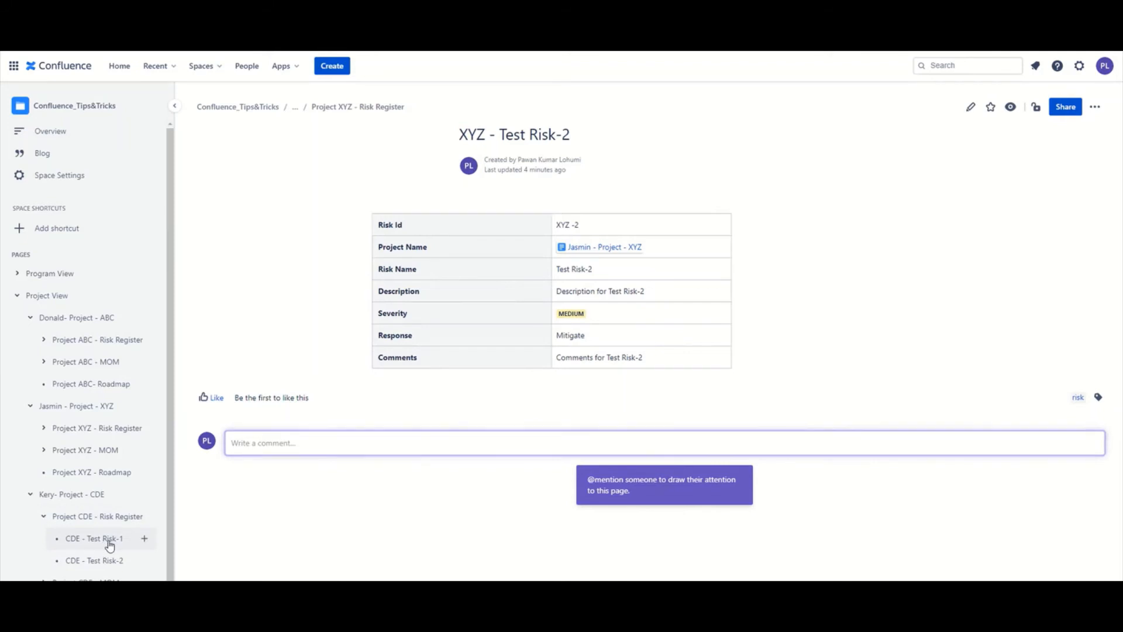
scroll(110, 545, "down", 1)
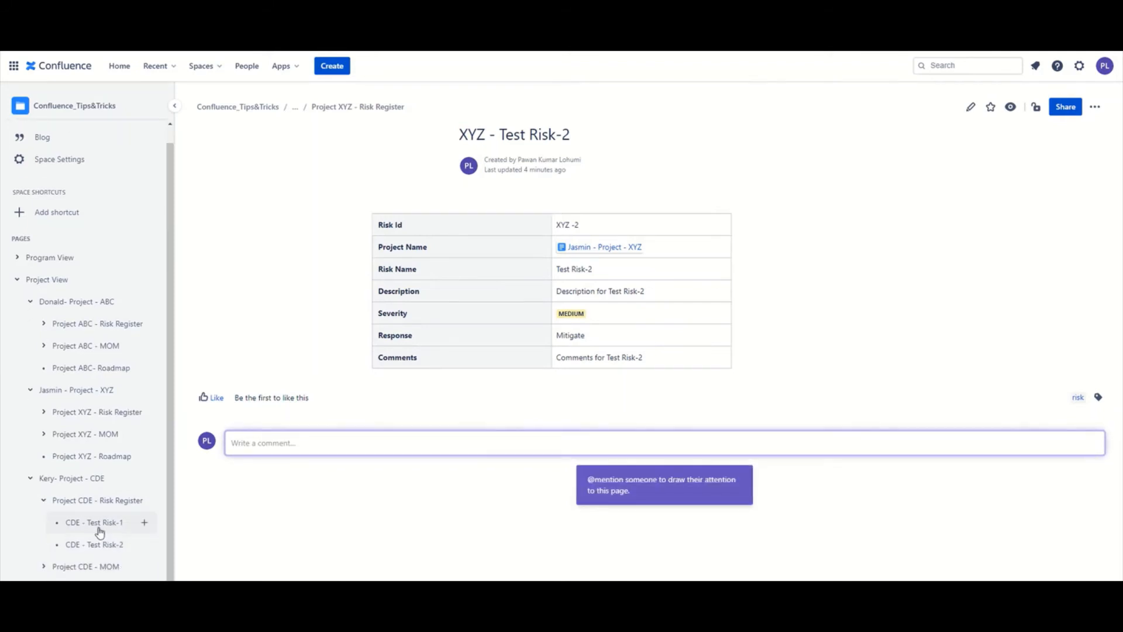
left_click(93, 522)
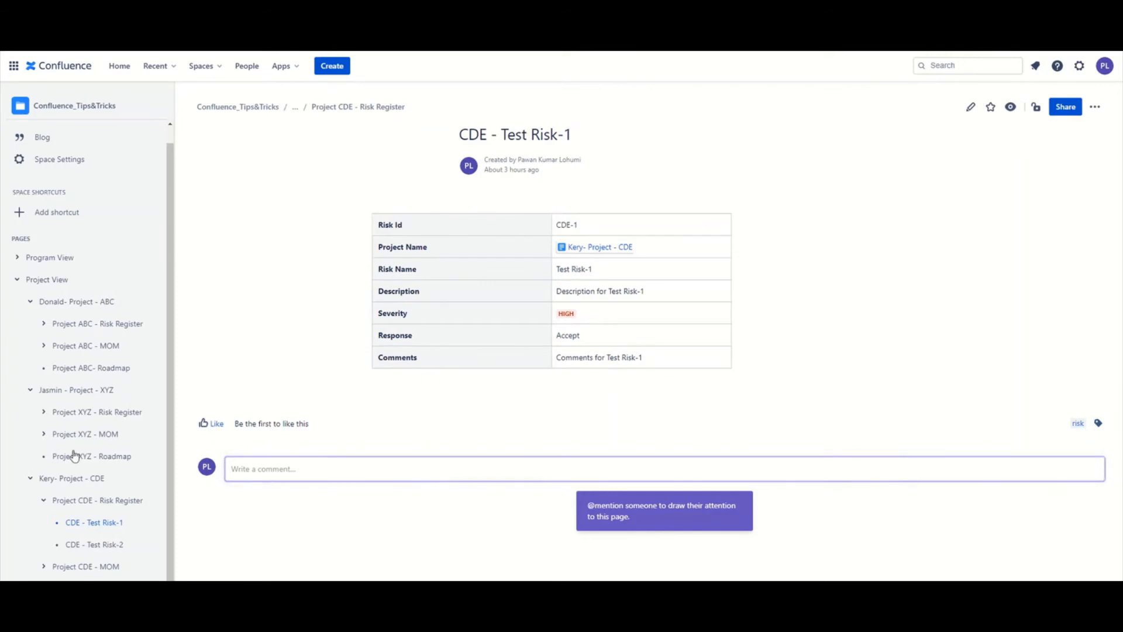
Collapse the three project branches in the page tree and open the Program - Project Status(Consolidated) page under Program View
left_click(34, 391)
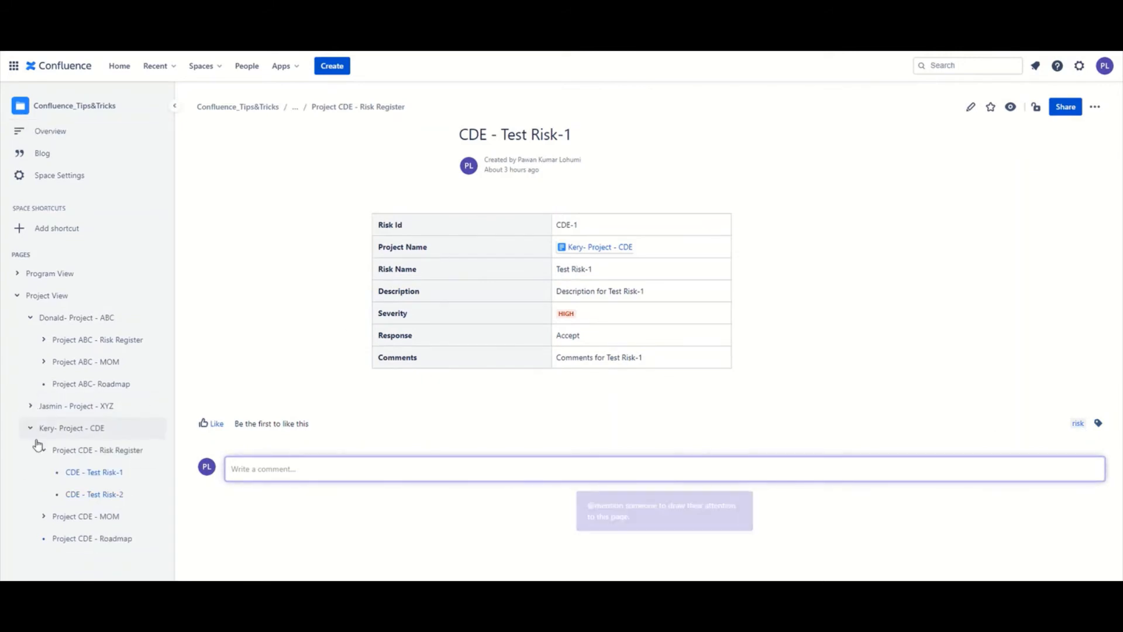
left_click(29, 430)
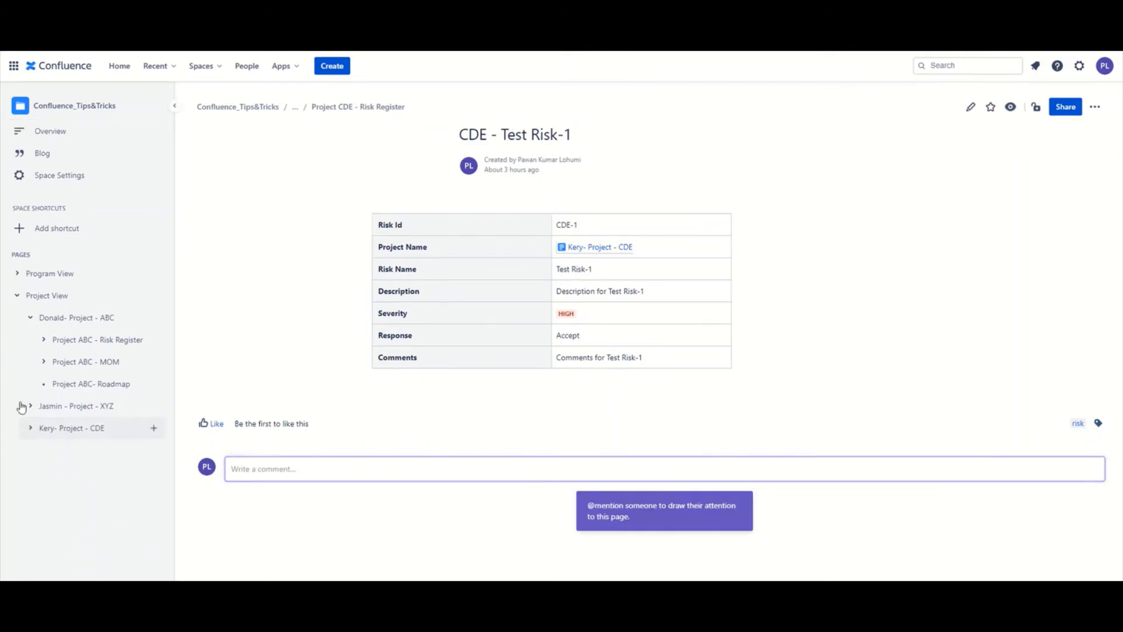
left_click(31, 319)
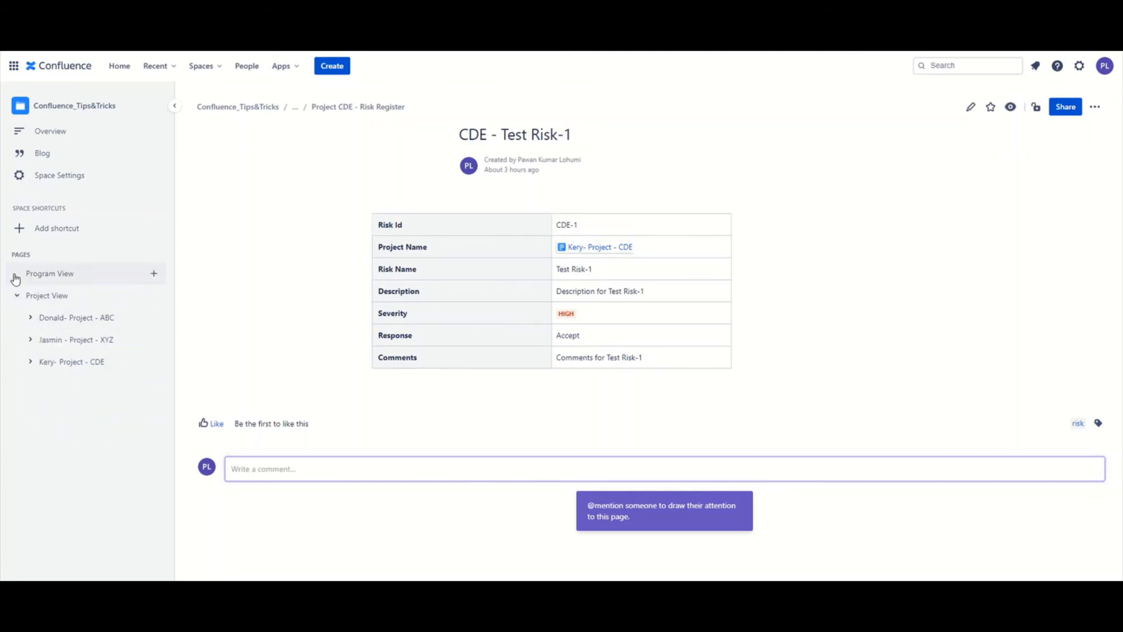
left_click(17, 274)
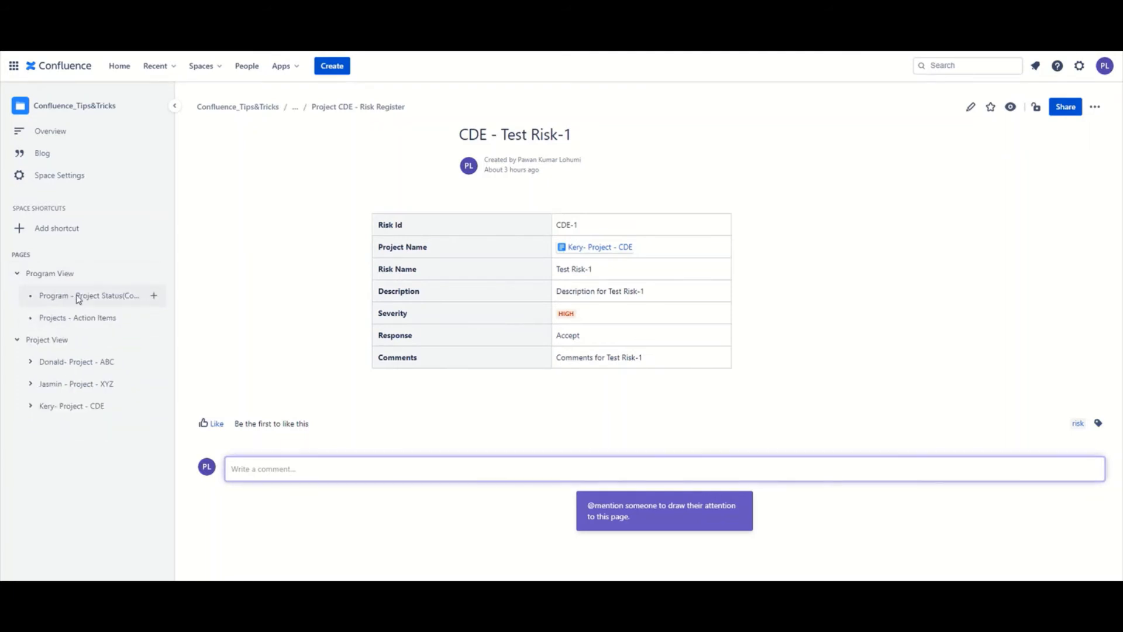
left_click(78, 297)
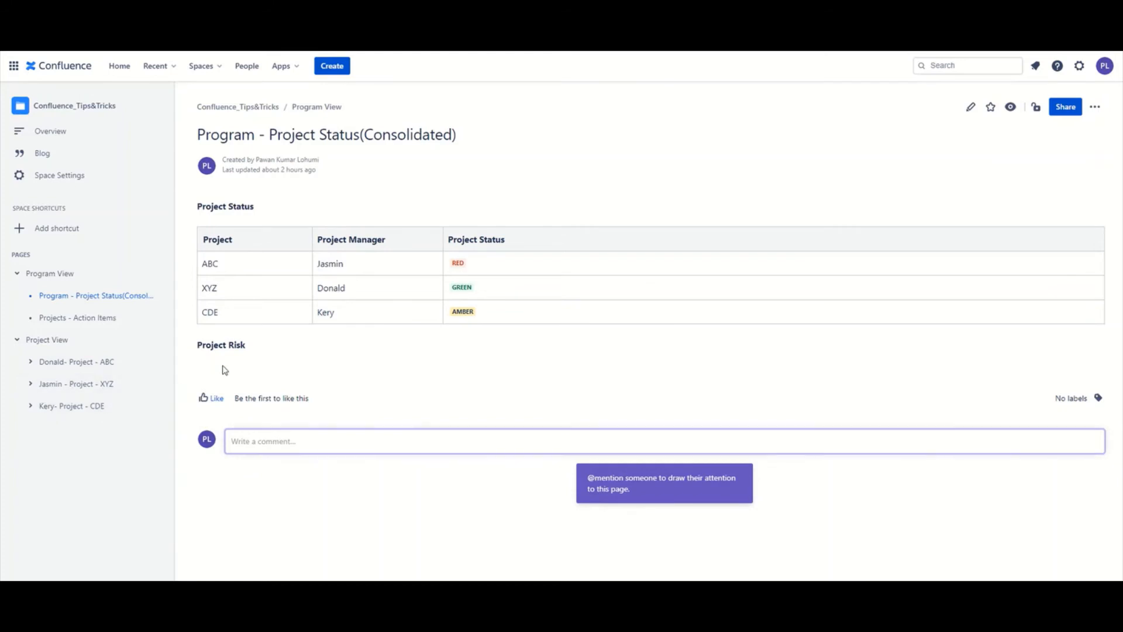
Edit the consolidated status page and start adding a Page Properties Report macro on a new line below the Project Risk heading
left_click(972, 108)
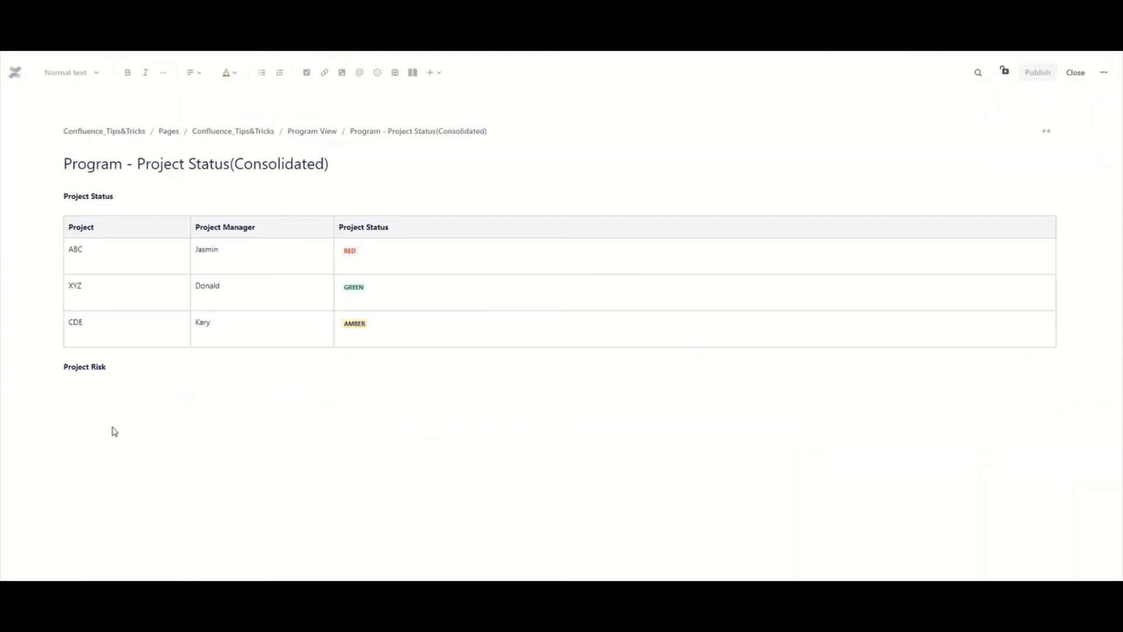
left_click(107, 376)
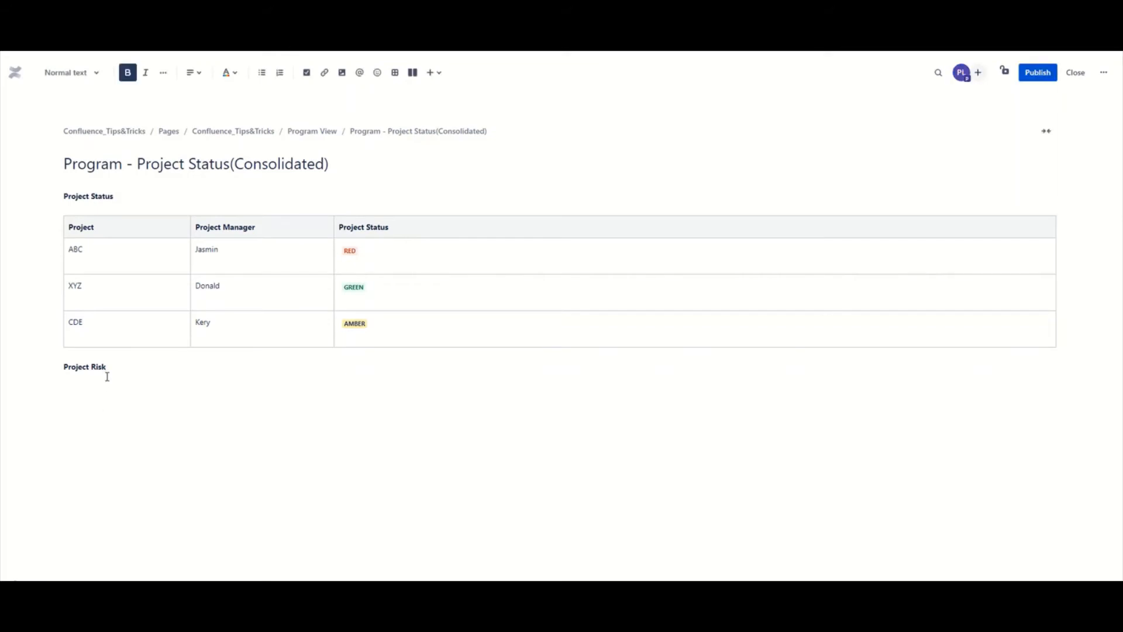
key("Return")
left_click(435, 74)
left_click(485, 364)
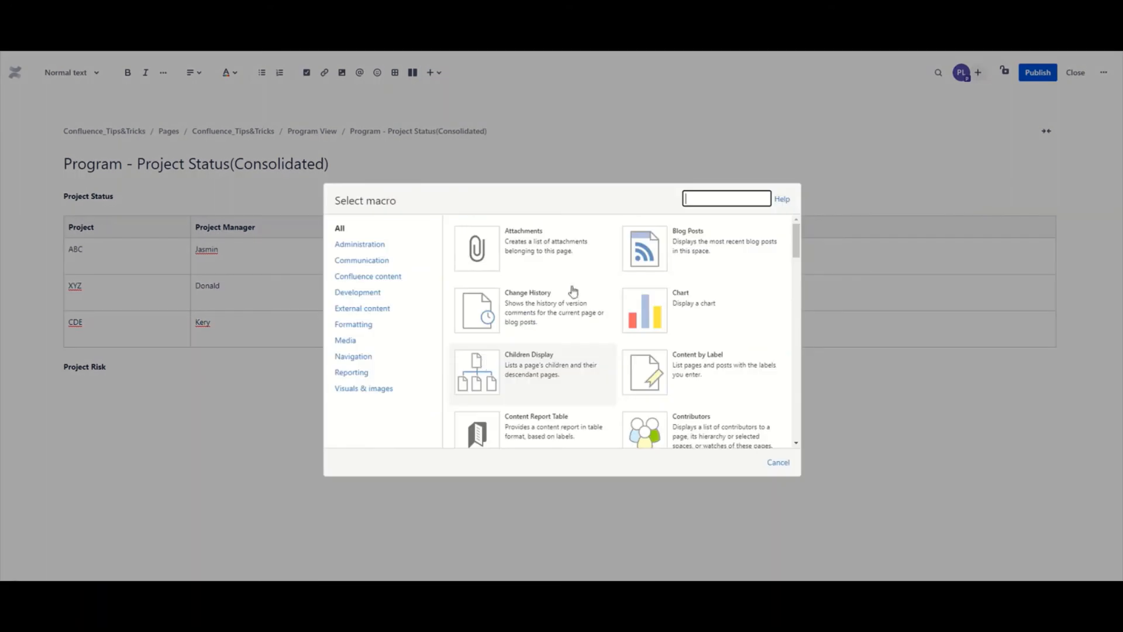
type("Page P")
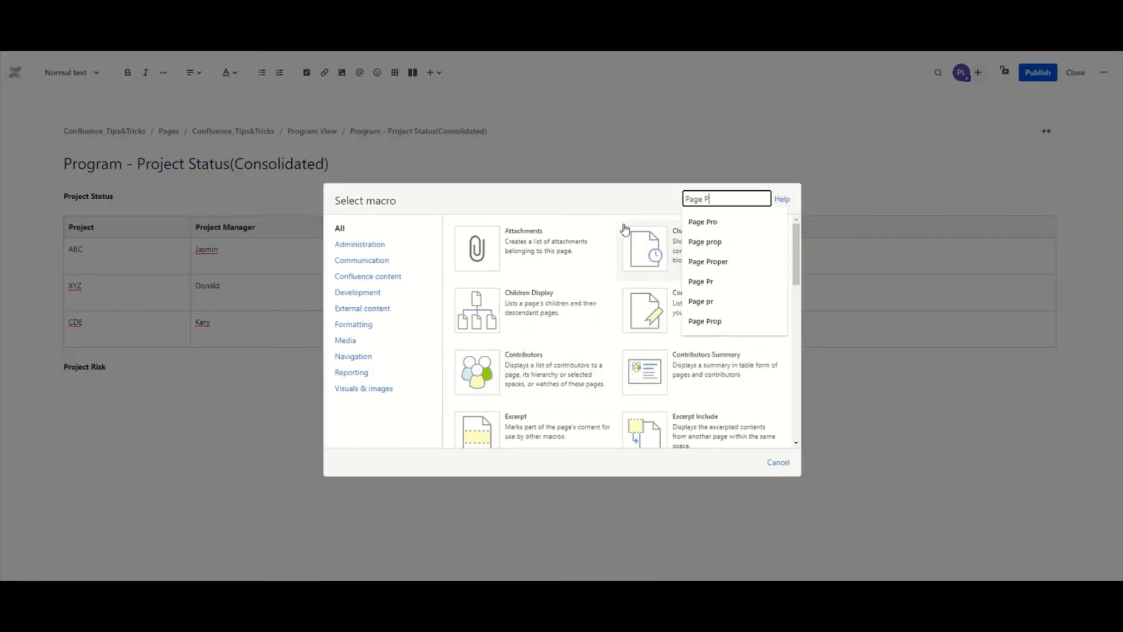
type("roper")
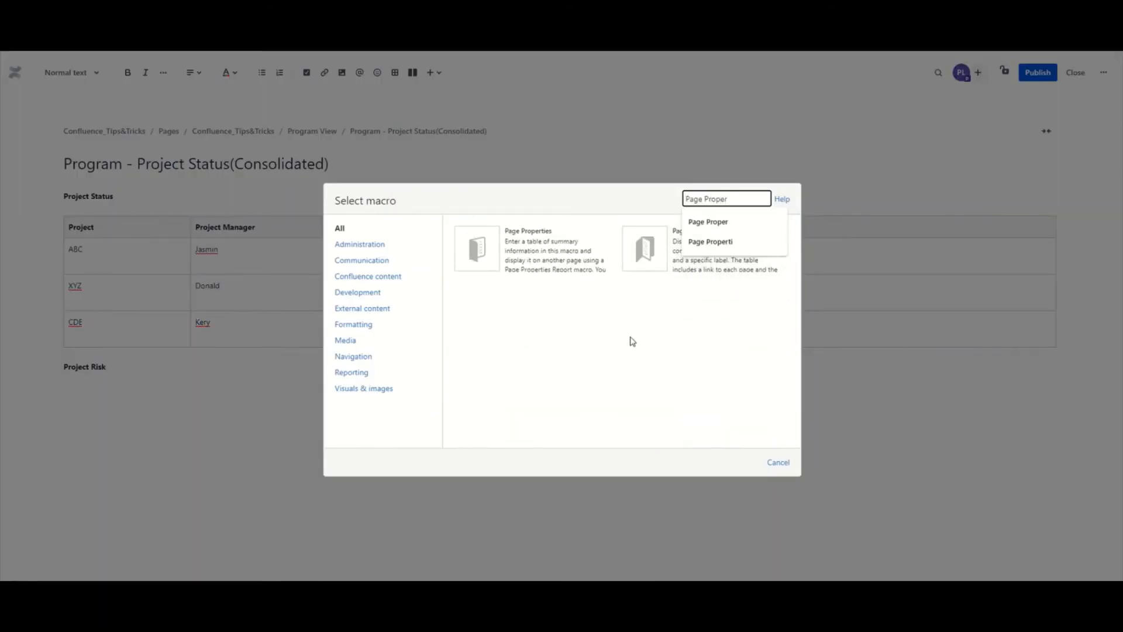
left_click(632, 344)
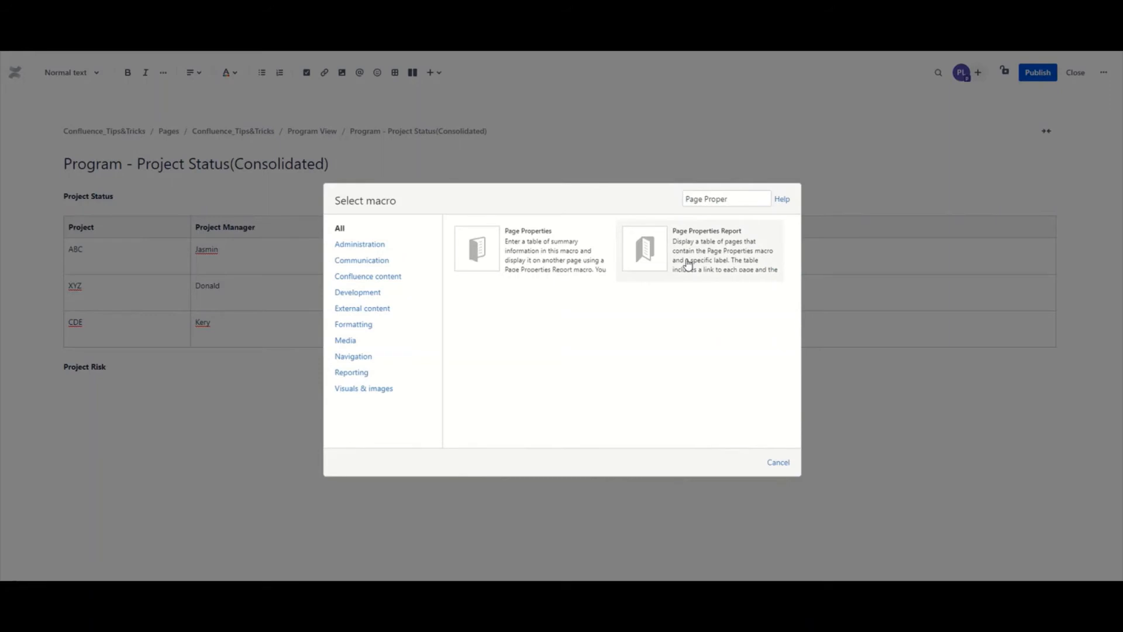
left_click(688, 265)
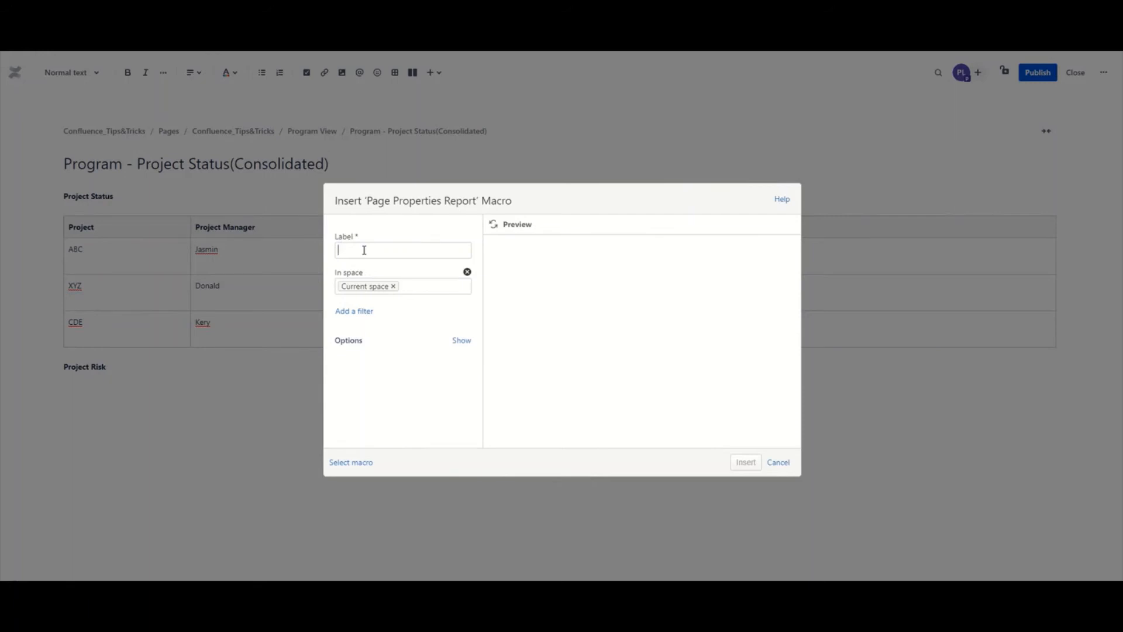
Set the report's label to "risk" and its columns to Risk Id,Project Name,Risk Name,Description, and refresh the preview
type("risk")
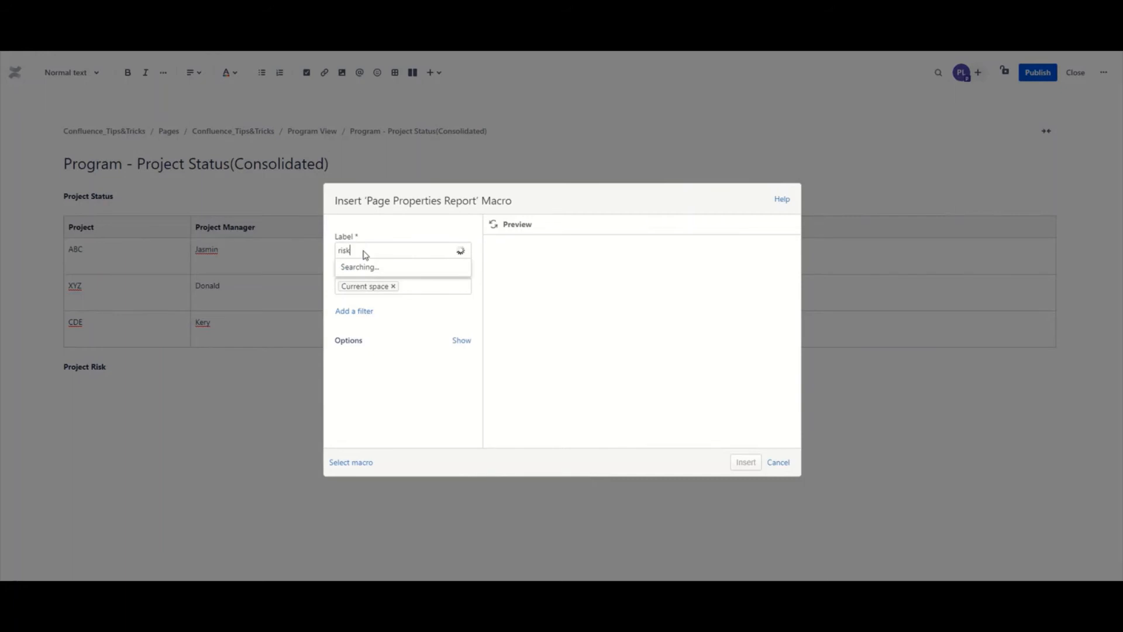
left_click(356, 268)
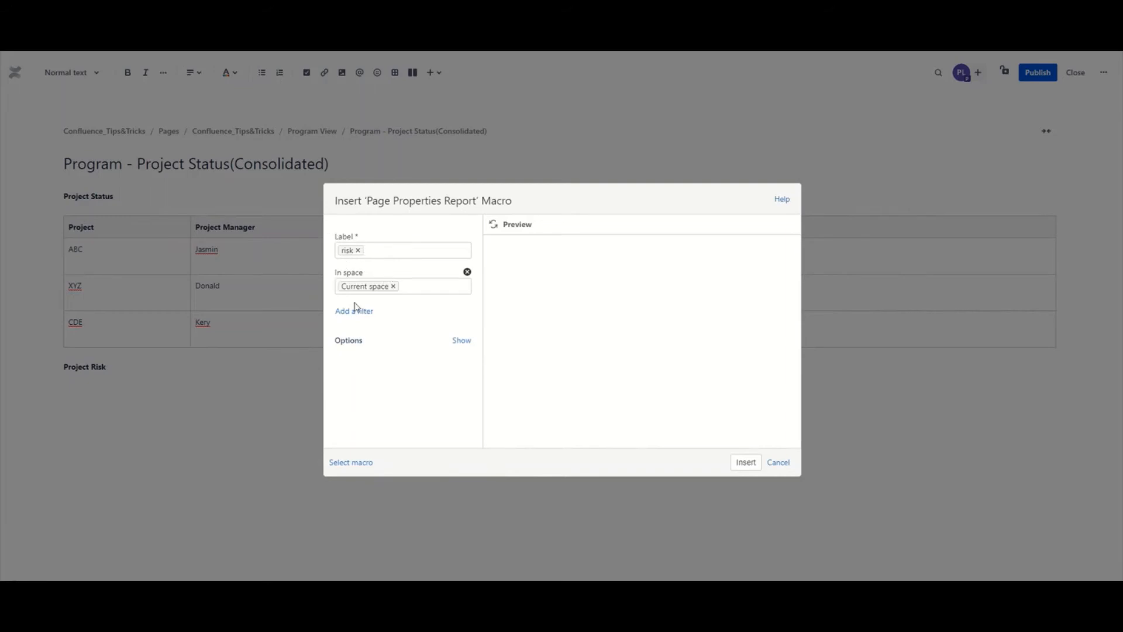
left_click(462, 341)
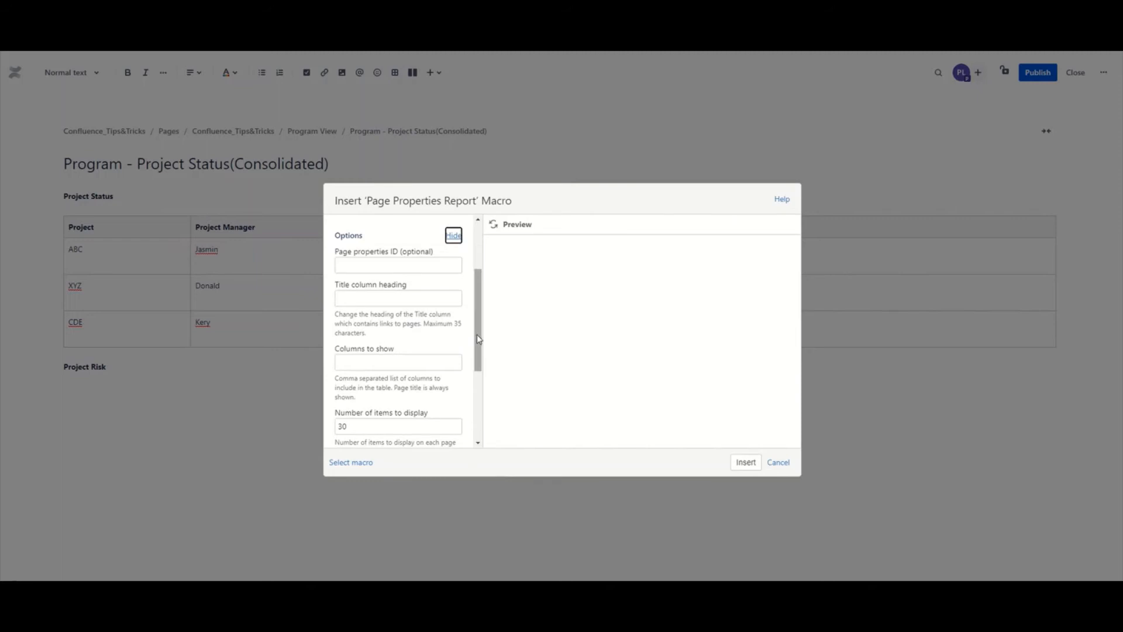
scroll(477, 338, "down", 1)
left_click(388, 328)
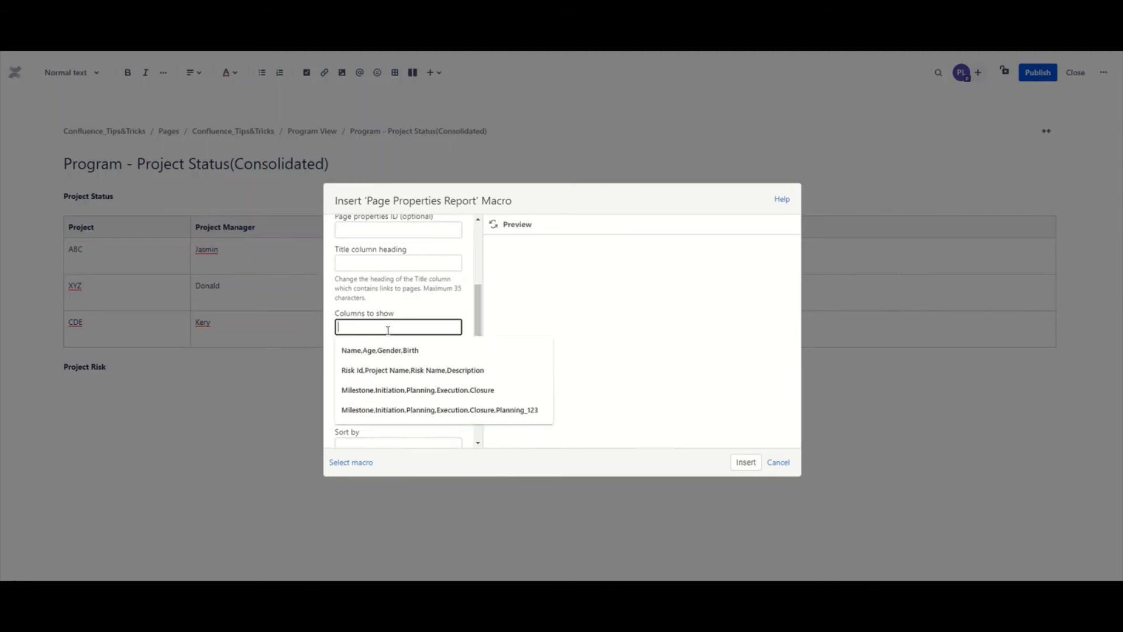
left_click(400, 371)
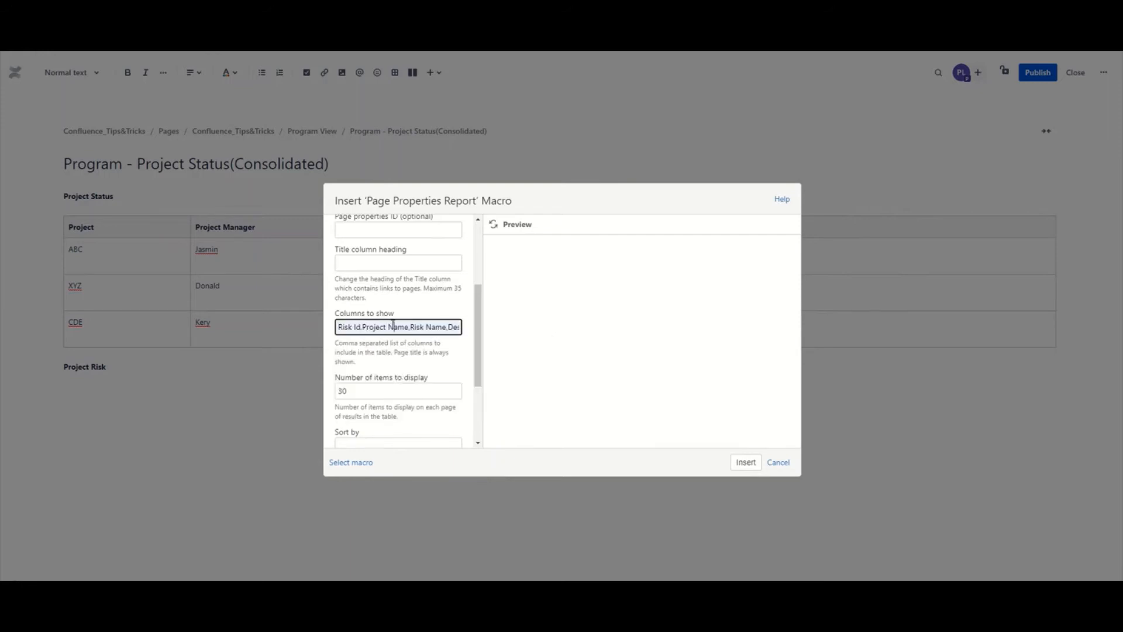
key("End")
left_click(493, 226)
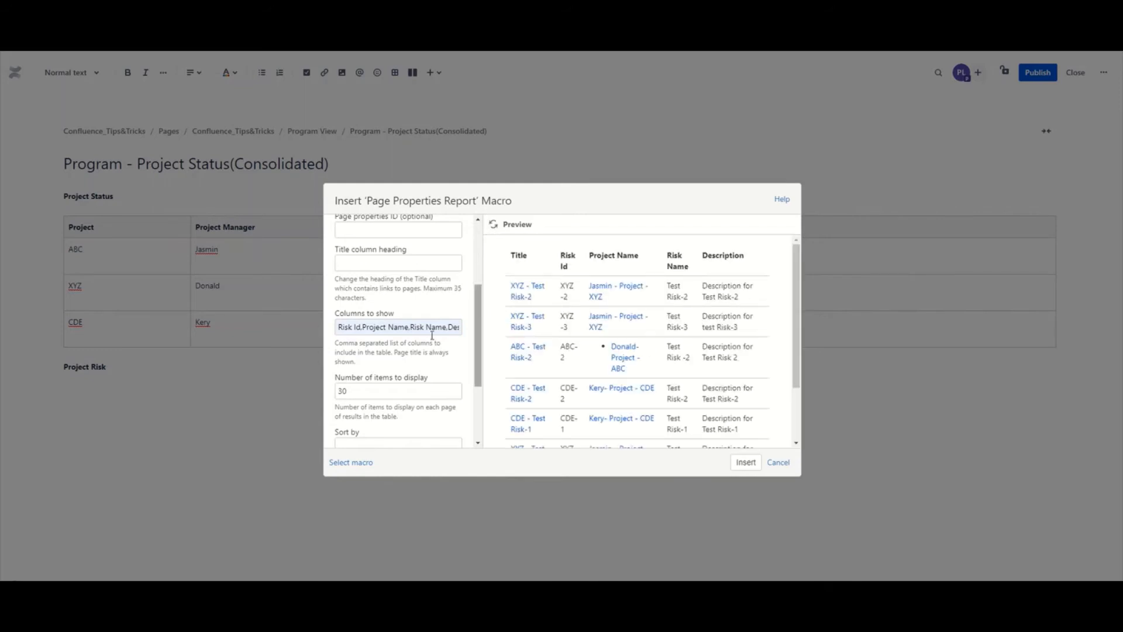
Try to open the Project ABC page in a separate browser tab, and return to the report's columns setting
left_click(373, 329)
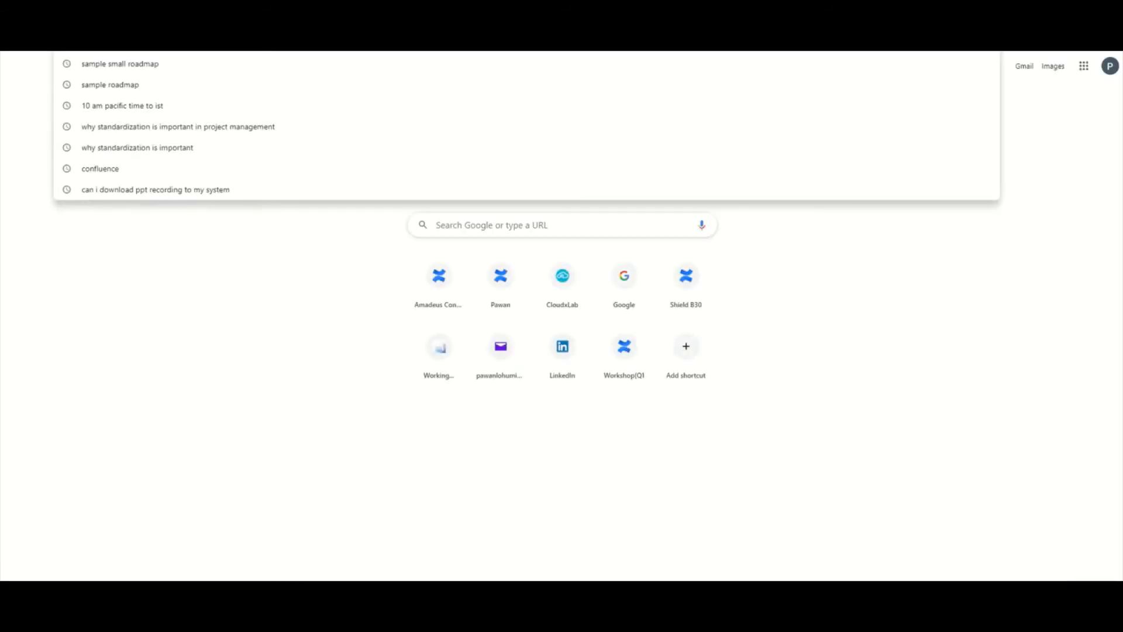
type("donal")
key("Down")
key("Down")
key("Down")
key("Down")
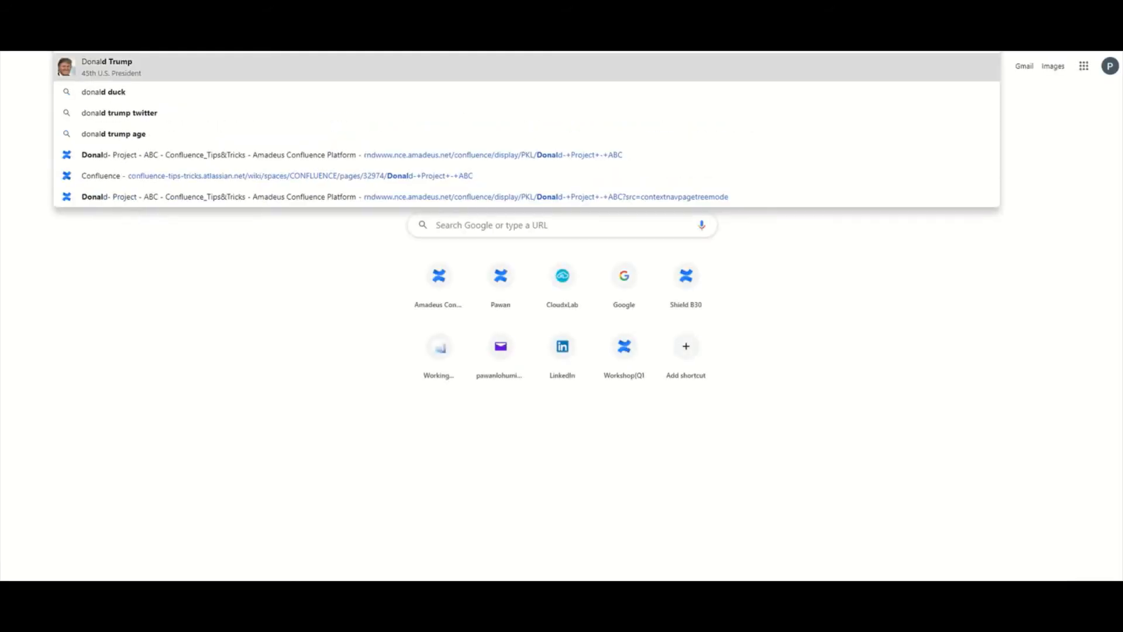
key("Down")
key("Escape")
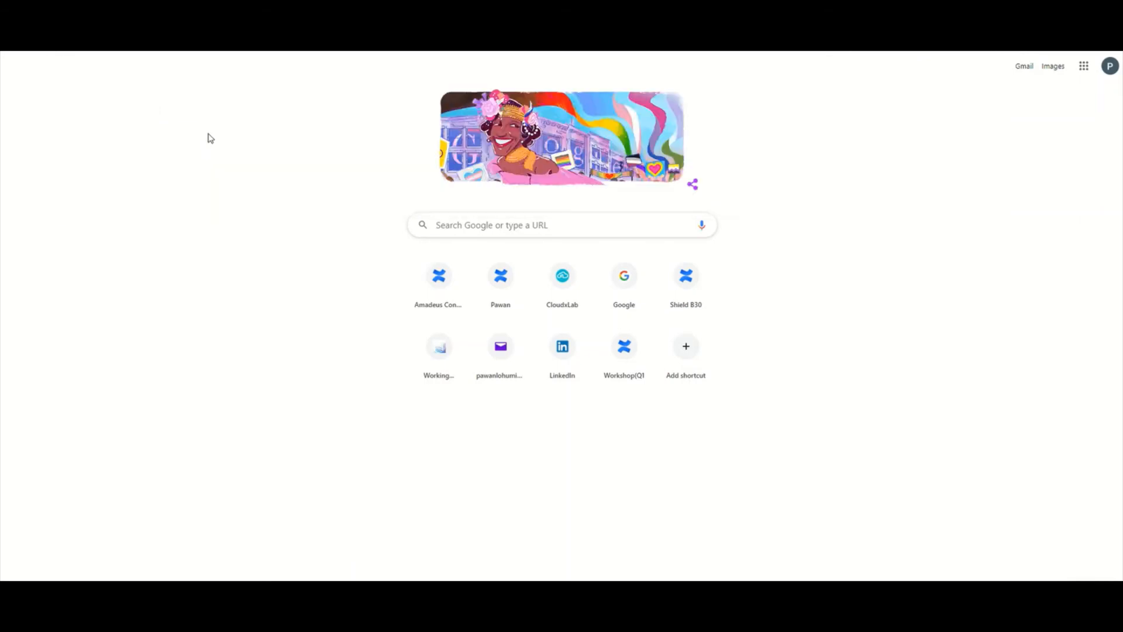
key("Return")
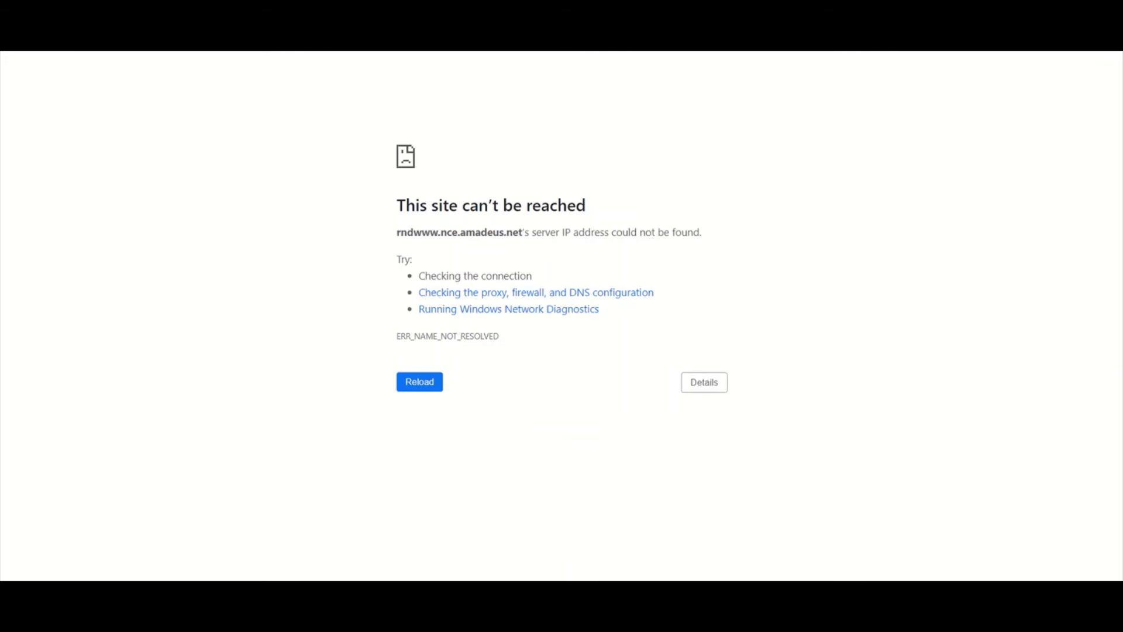
type("donald")
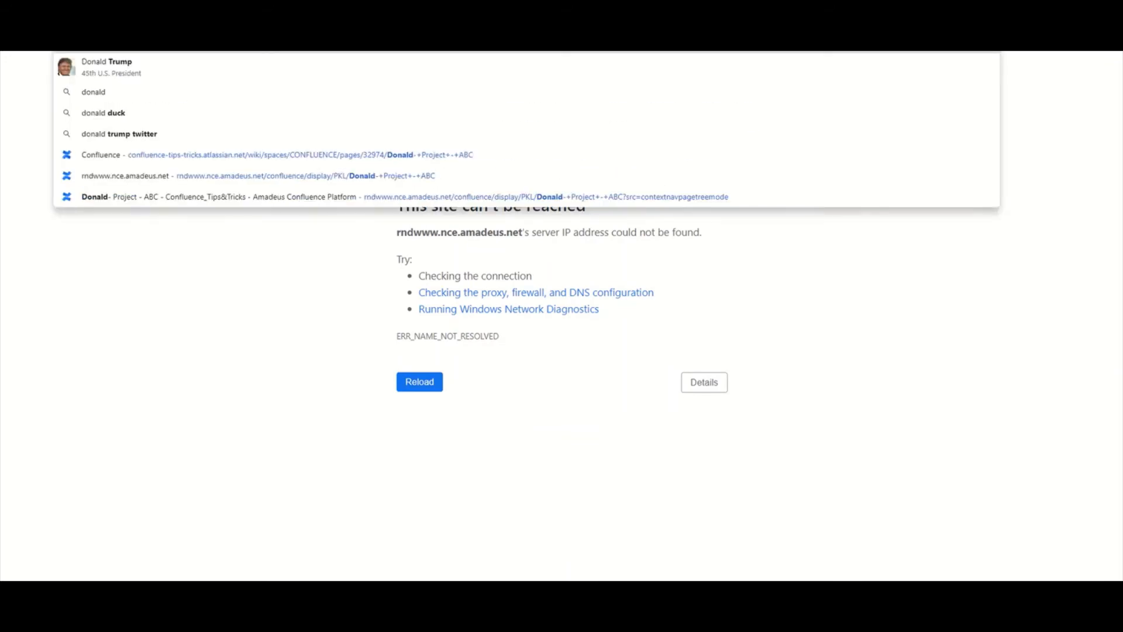
left_click(172, 200)
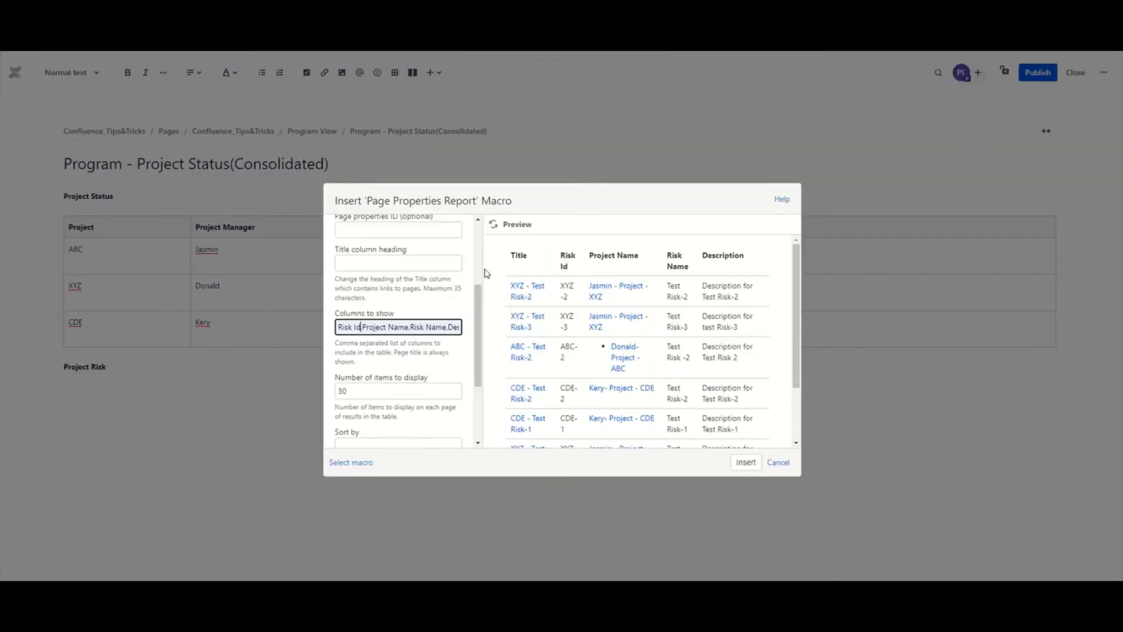
left_click(360, 327)
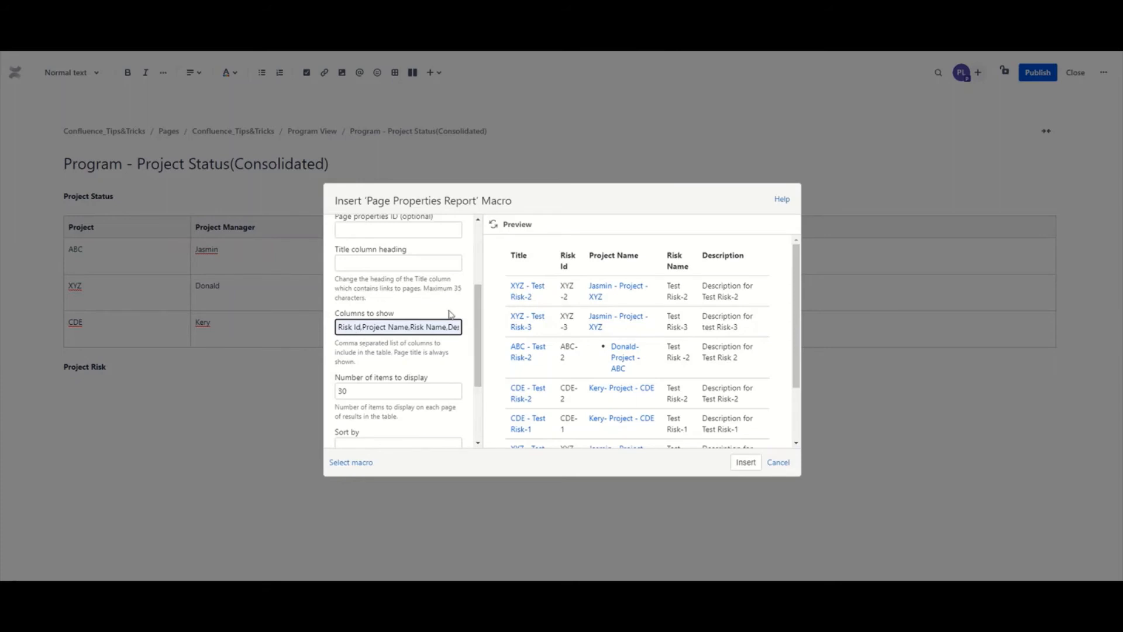
Open the XYZ - Test Risk-2 page in a separate browser tab and compare its Risk Id field with the report's column names
right_click(530, 290)
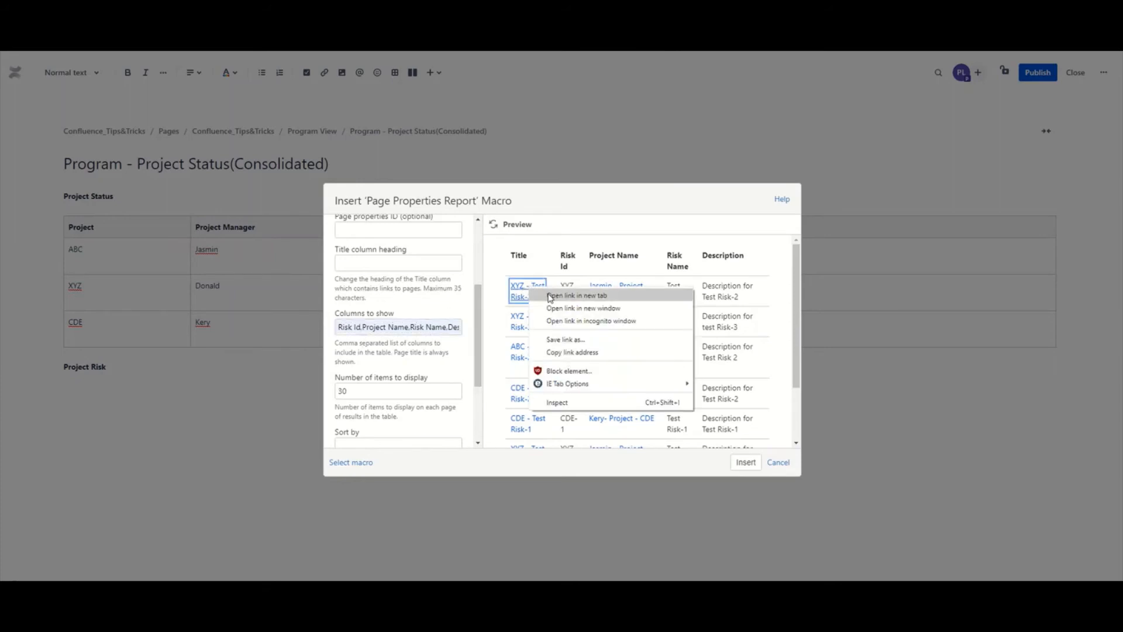
left_click(546, 296)
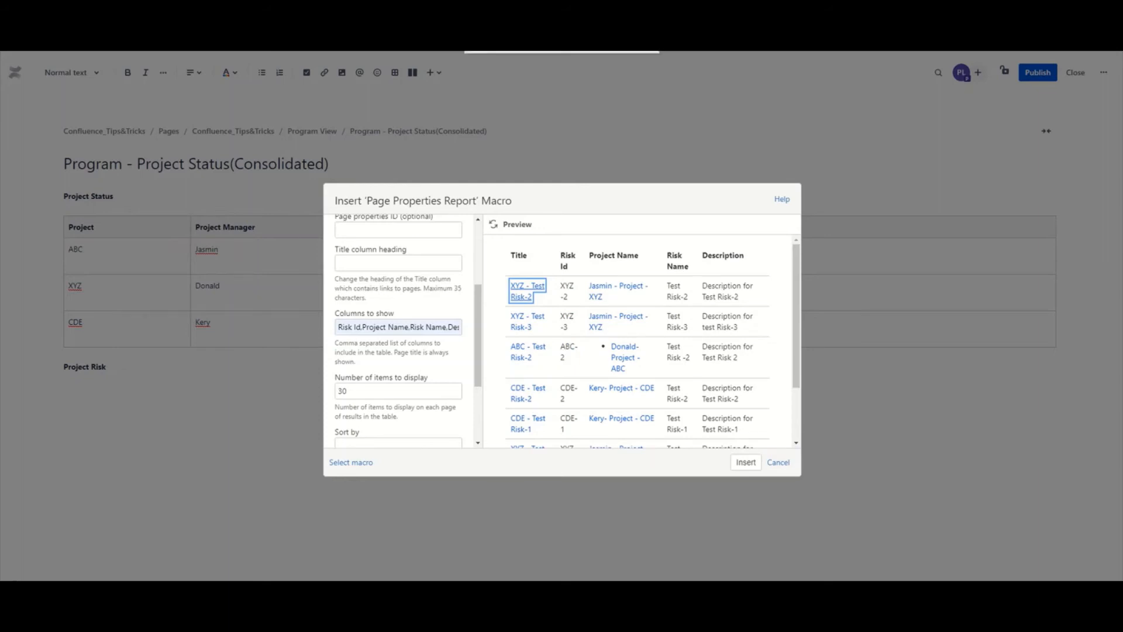
left_click(253, 35)
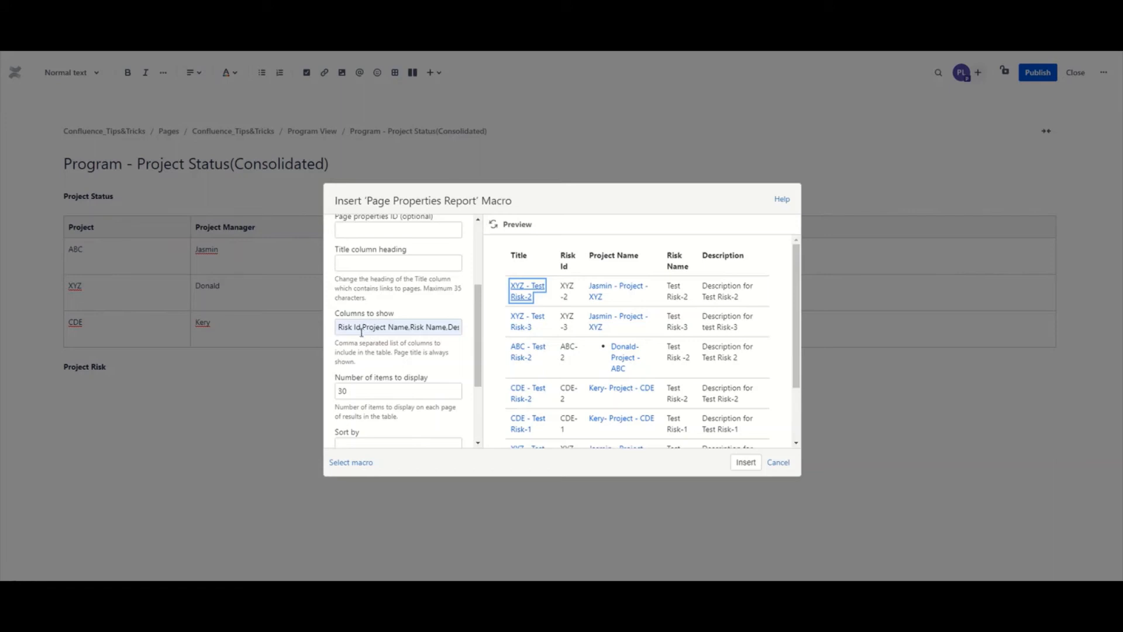
left_click_drag(339, 329, 360, 330)
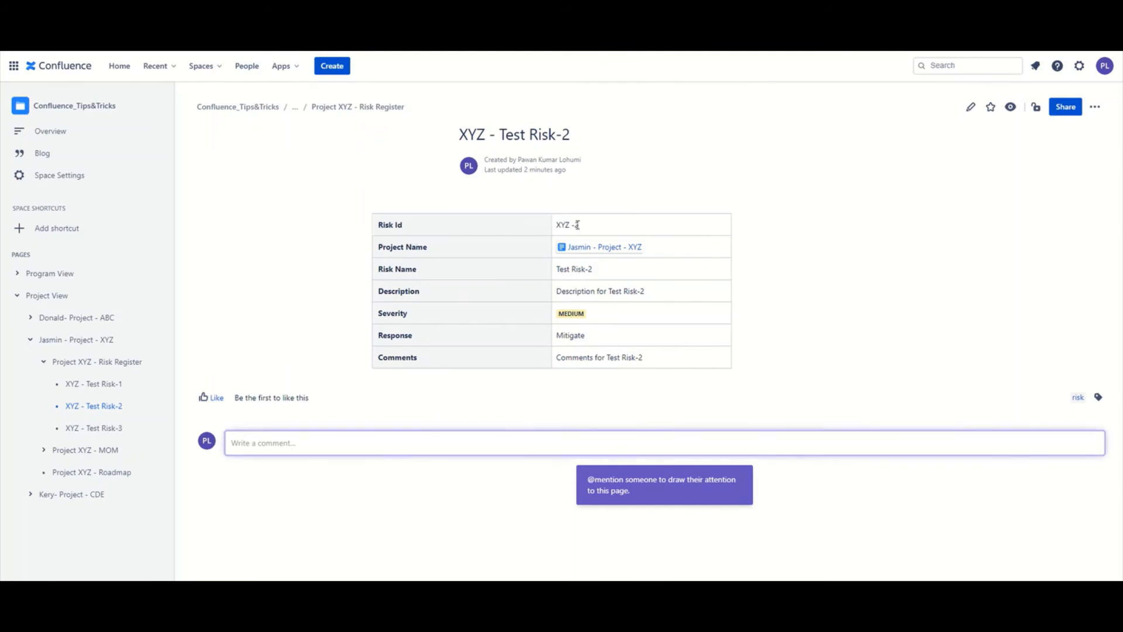
left_click_drag(576, 225, 557, 226)
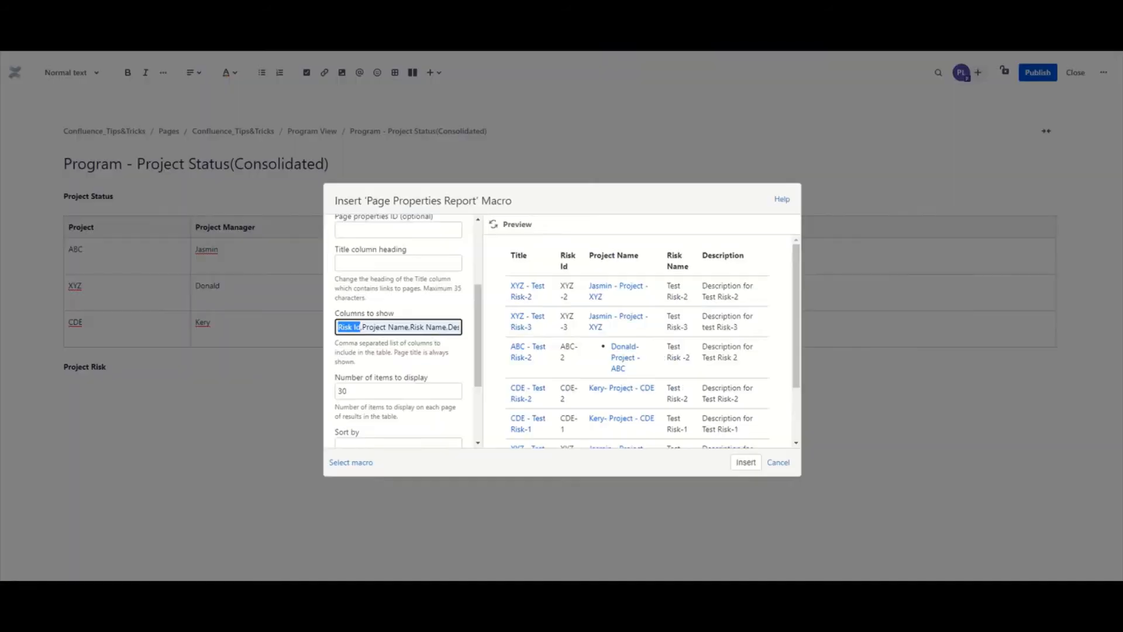
Set the report's number of items to display to 100 and look through the remaining sorting and count options
left_click(398, 328)
key("Tab")
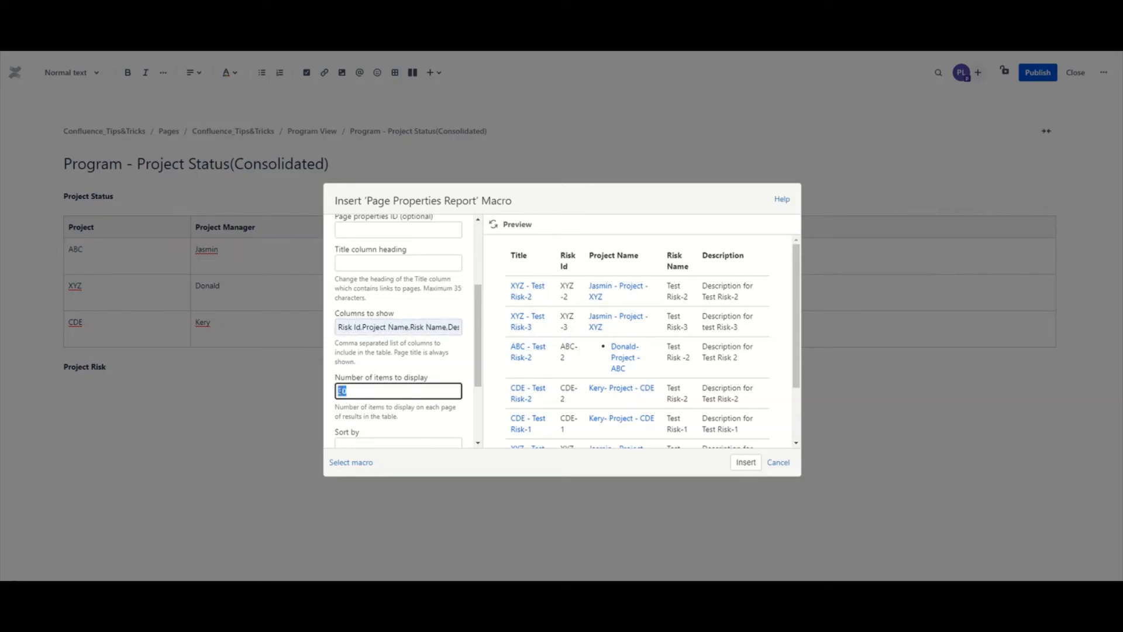
type("100")
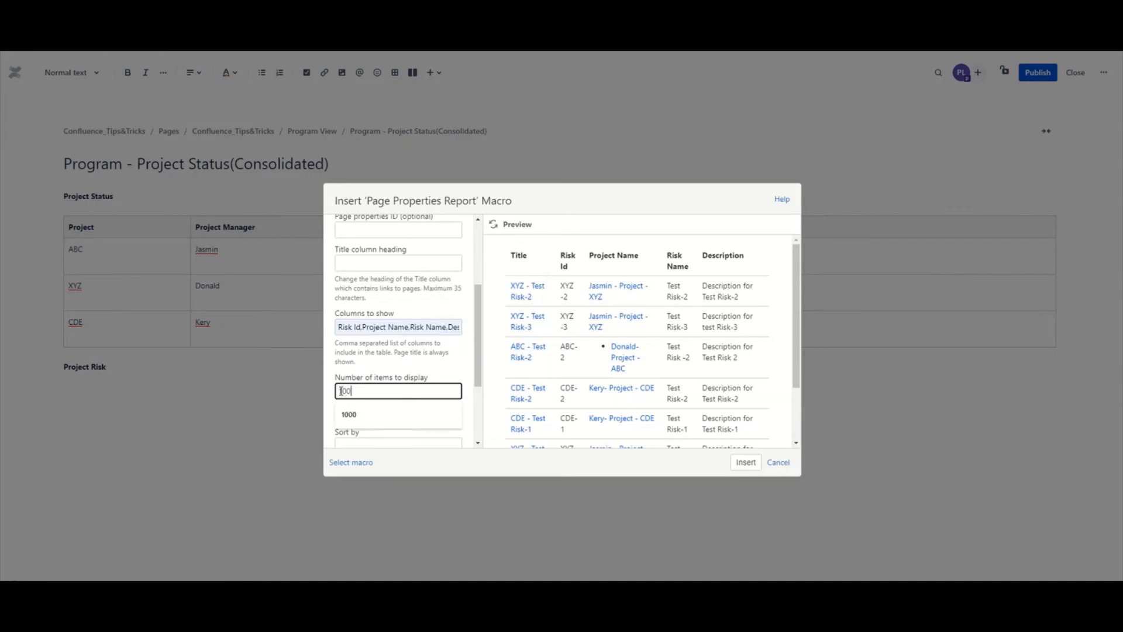
left_click(471, 430)
left_click_drag(477, 396, 490, 446)
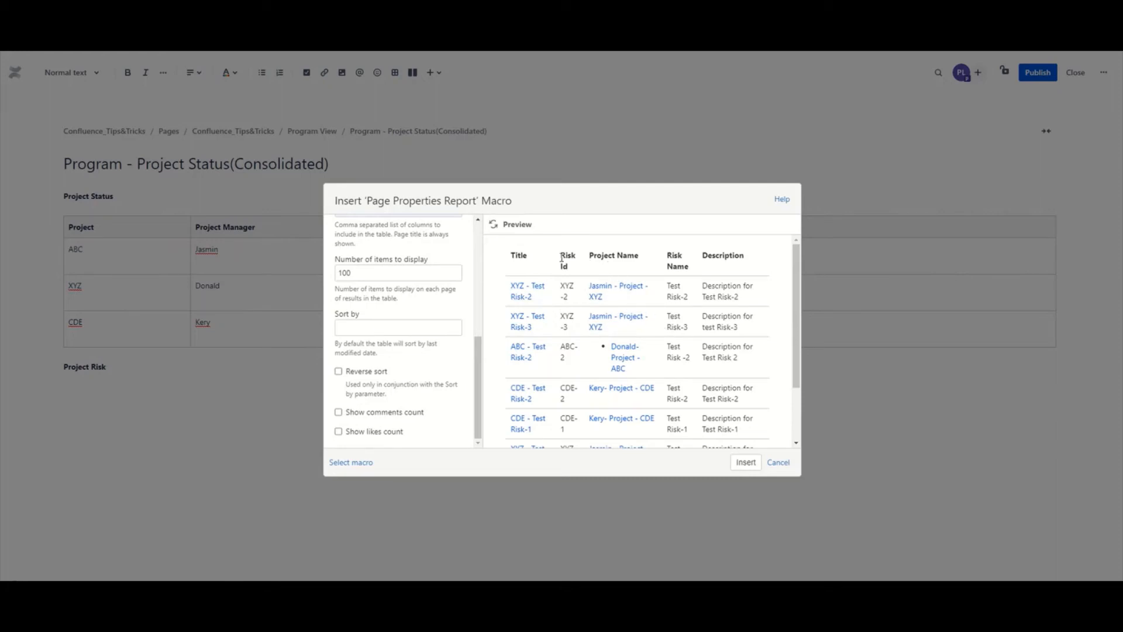
Insert the configured Page Properties Report below Project Risk and publish the consolidated status page
left_click(745, 462)
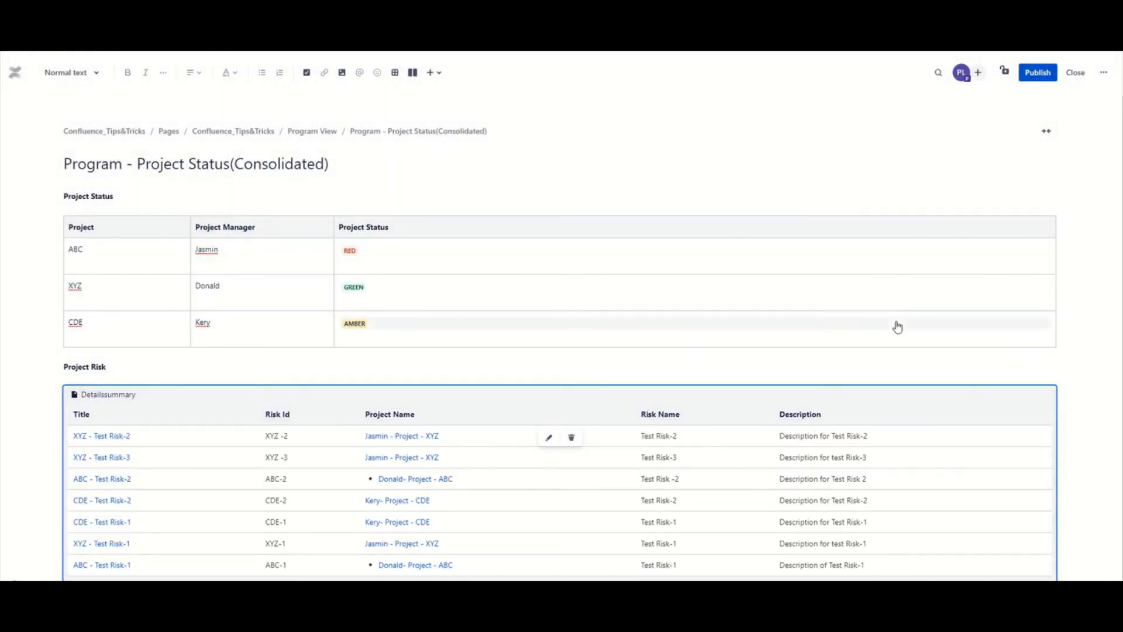
left_click(1030, 74)
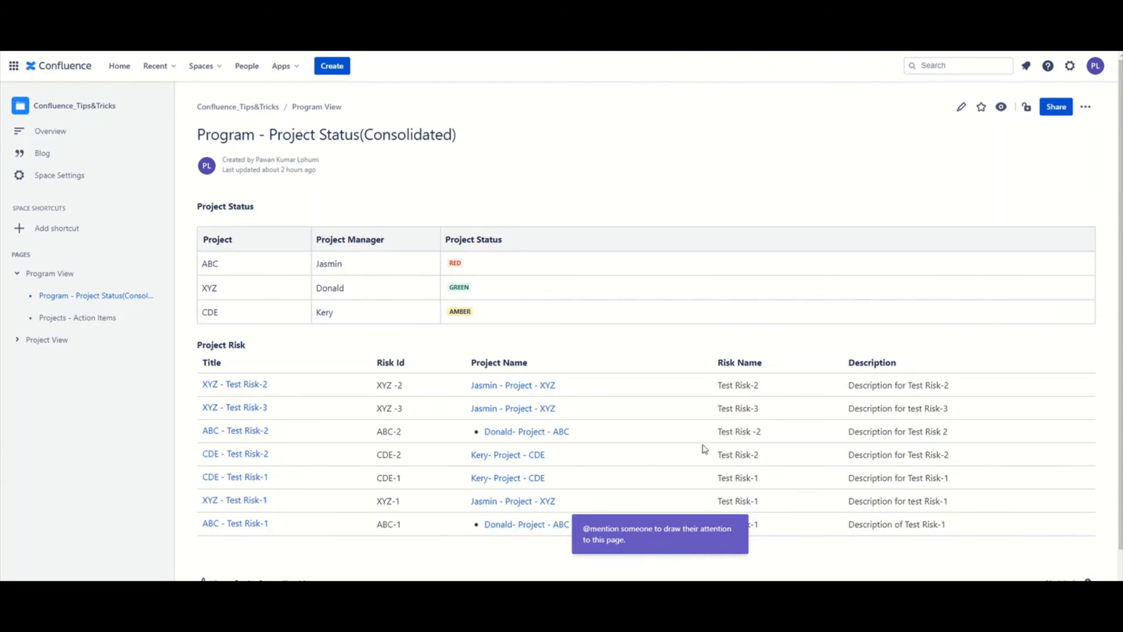
scroll(719, 433, "down", 1)
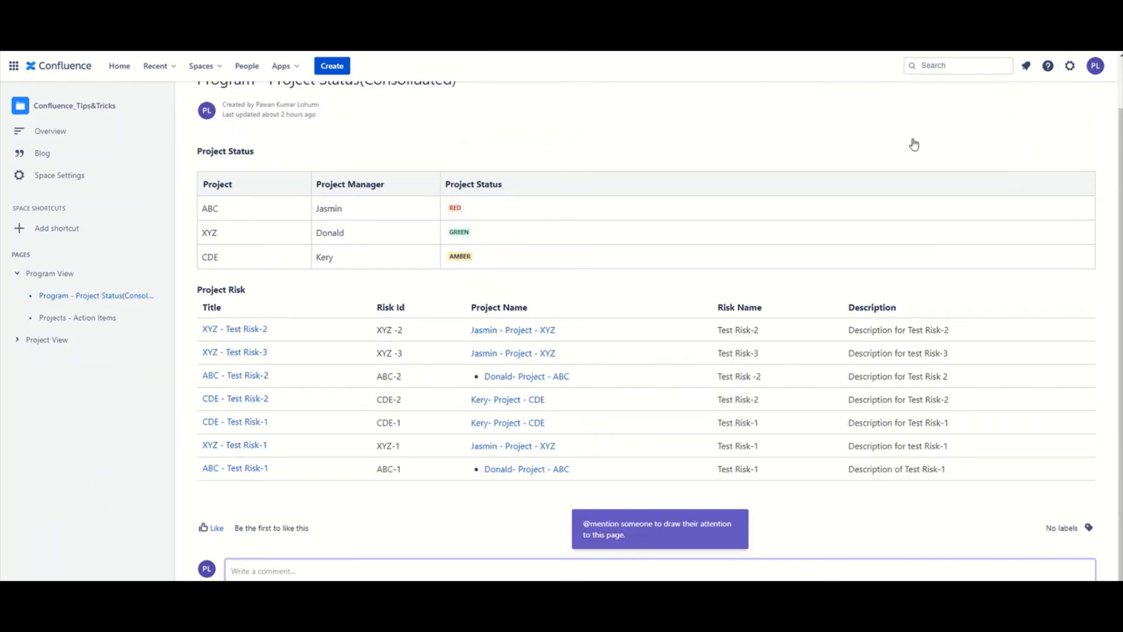
scroll(918, 140, "up", 1)
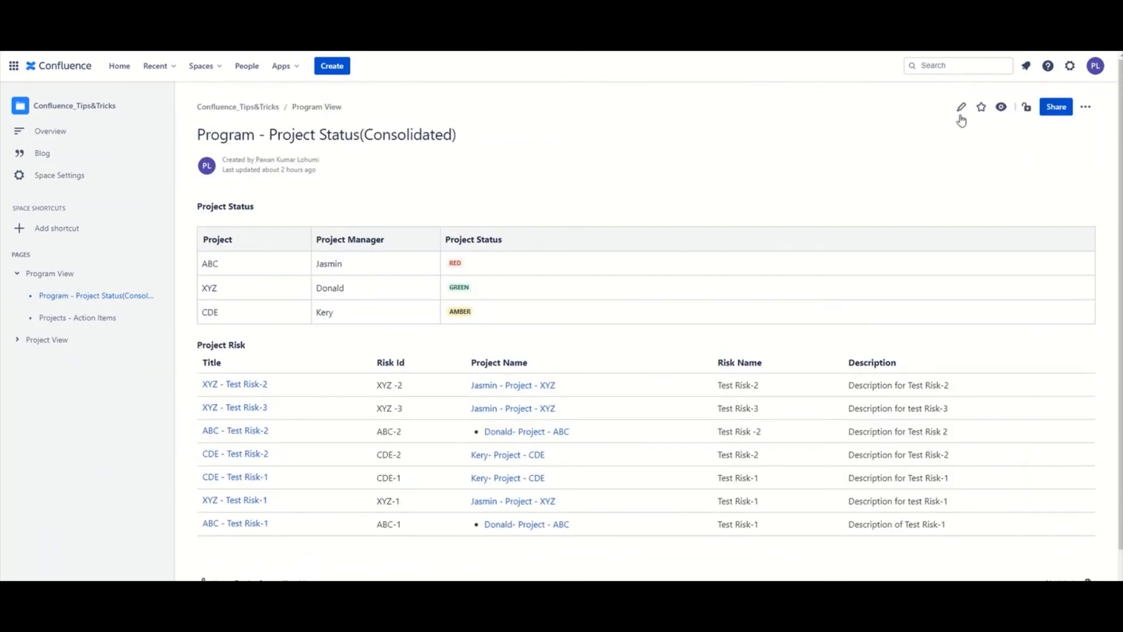
Edit the consolidated status page again and open the Page Properties Report macro's settings with its options expanded
left_click(959, 109)
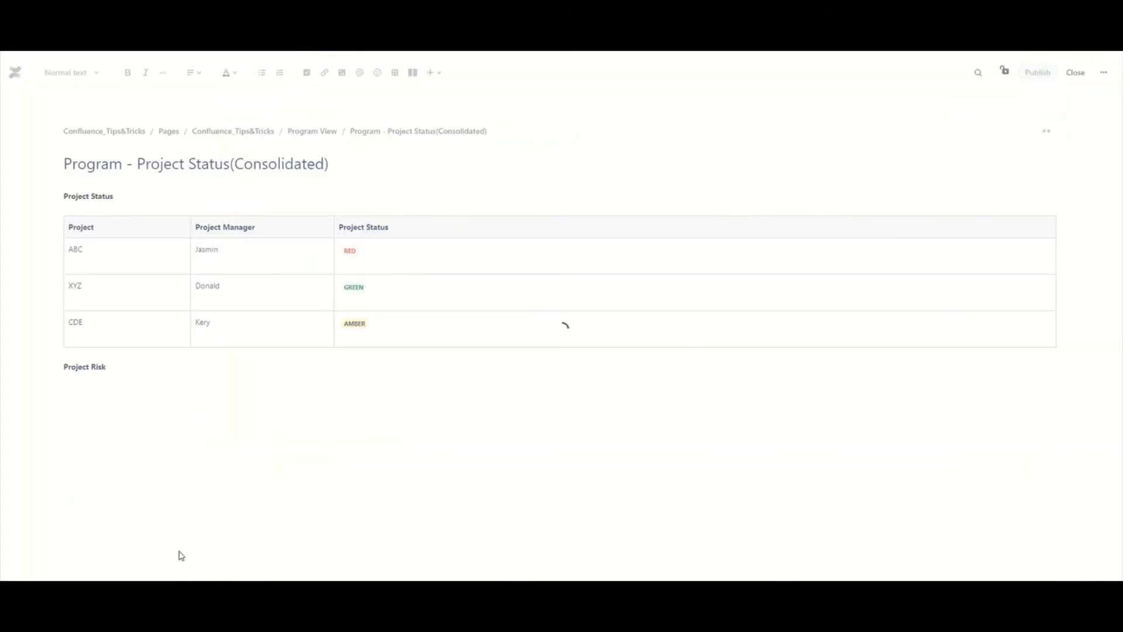
left_click(144, 400)
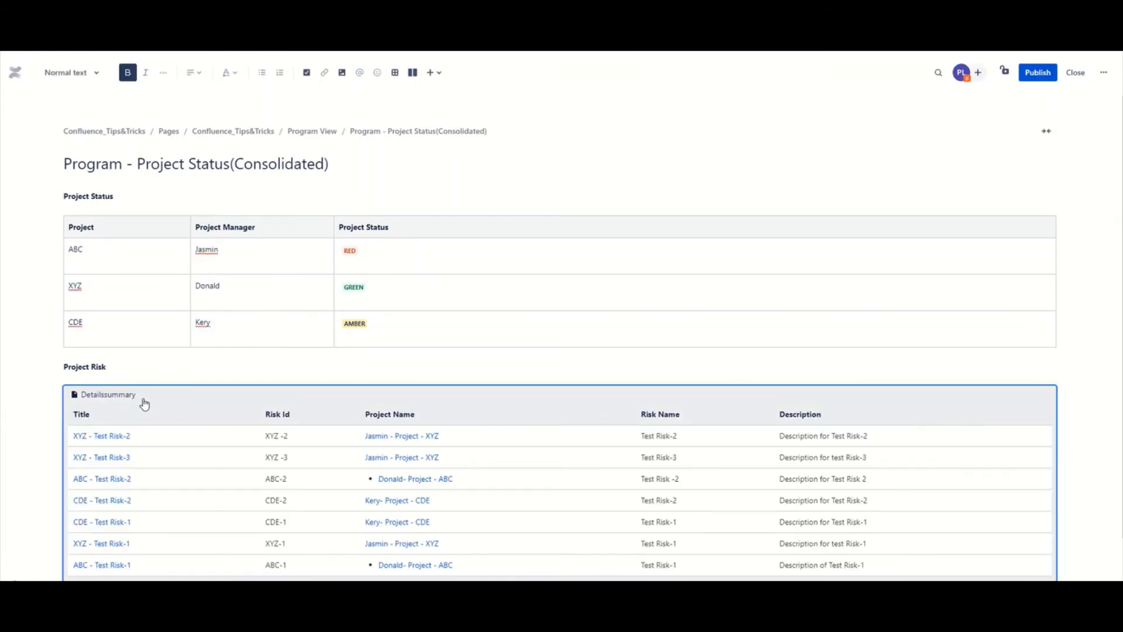
scroll(298, 358, "down", 2)
left_click(549, 519)
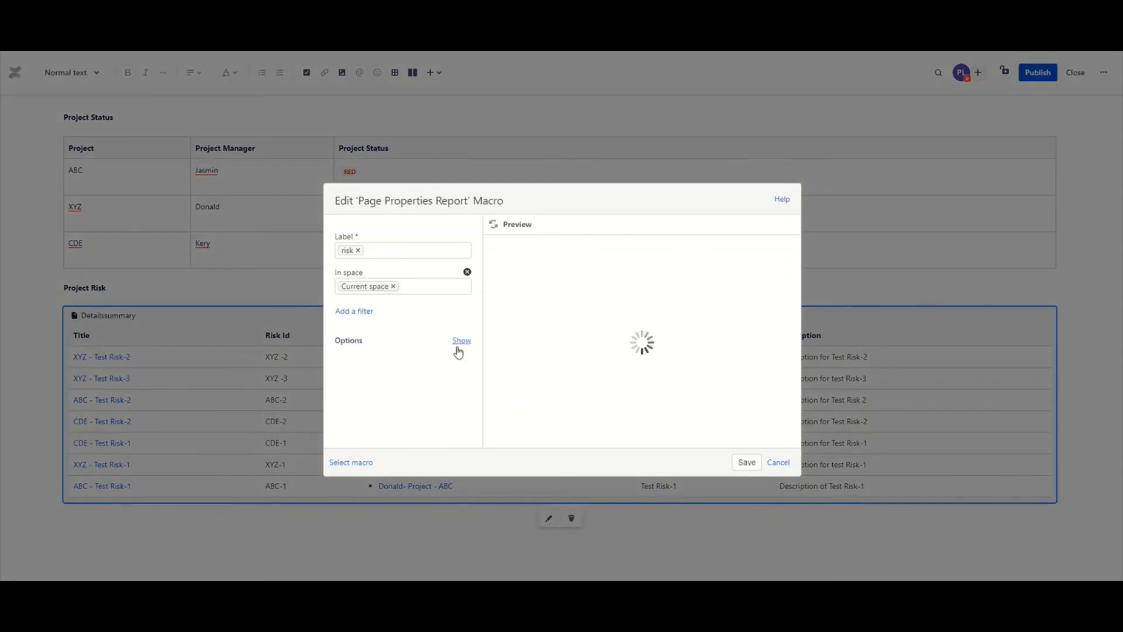
left_click(459, 346)
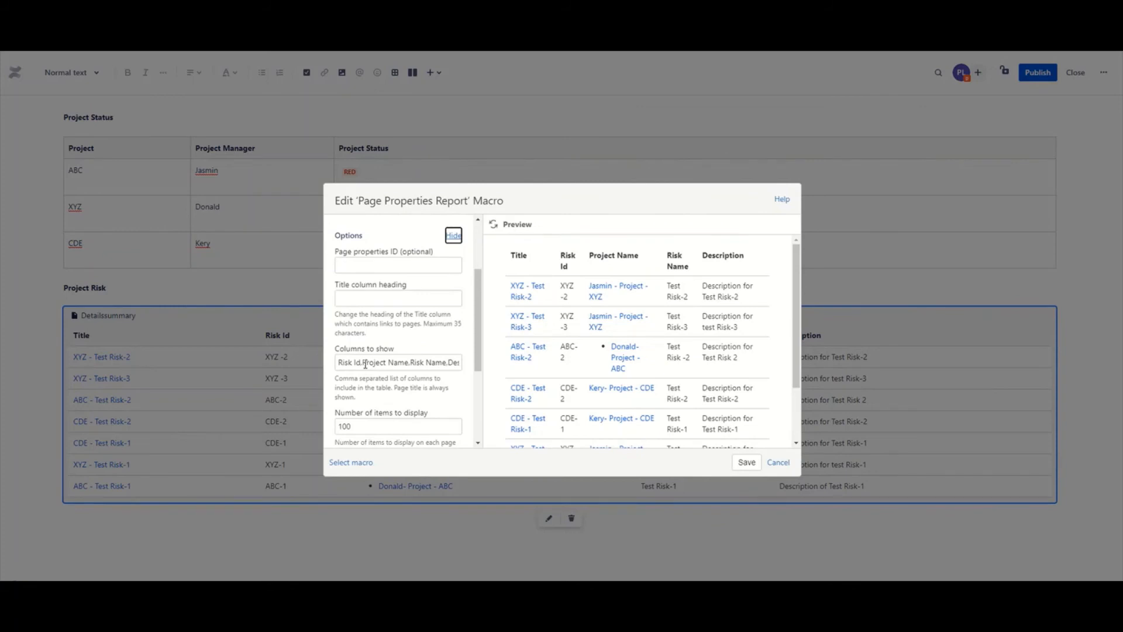
Add a Severity column between Risk Name and Description in the report's columns to show, and refresh the preview
left_click(435, 363)
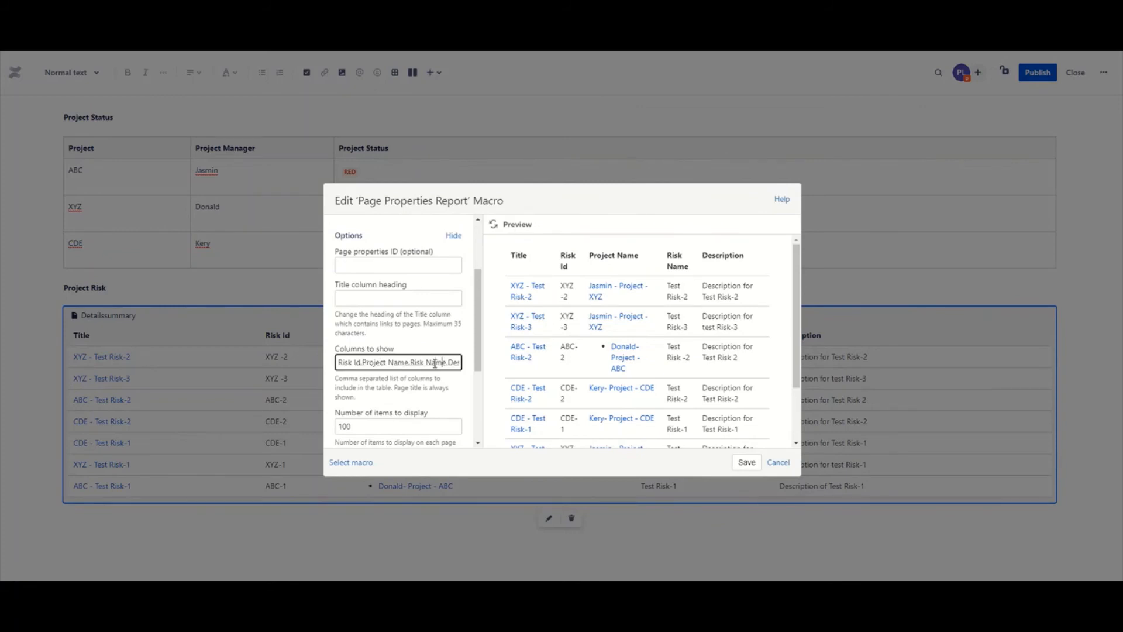
key("Right")
key("Right")
key("Right")
key("Right")
key("Right")
key("Right")
key("Right")
key("Right")
key("Right")
key("Right")
key("Right")
key("Right")
key("Right")
type("Sever")
type(",")
left_click(494, 227)
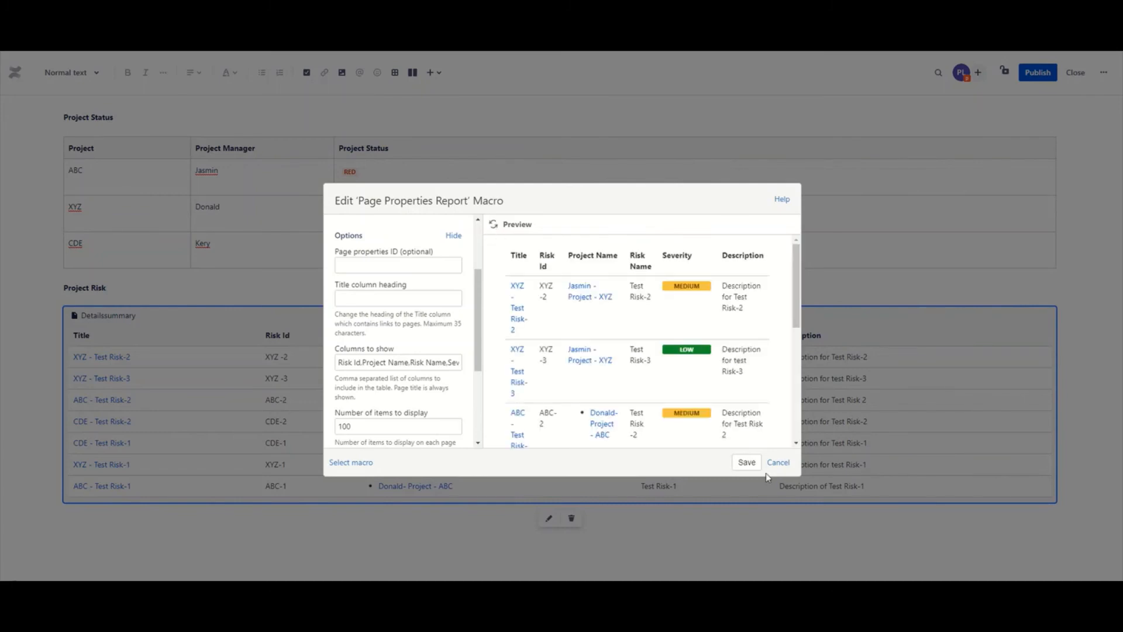
Save the report macro's changes and publish the consolidated status page
left_click(747, 462)
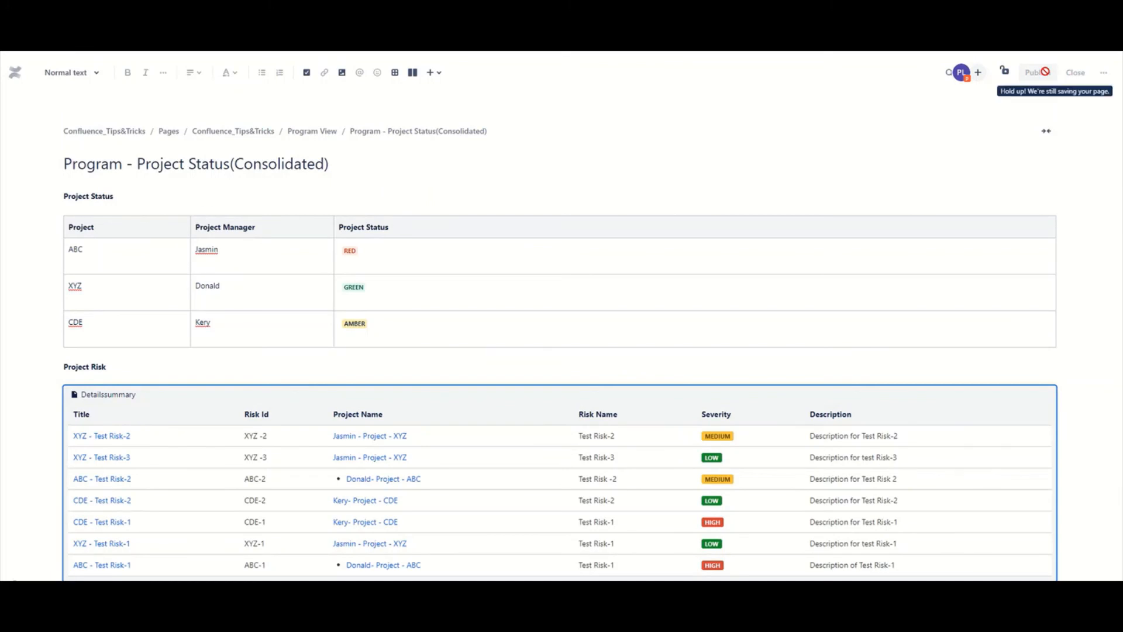
left_click(1038, 72)
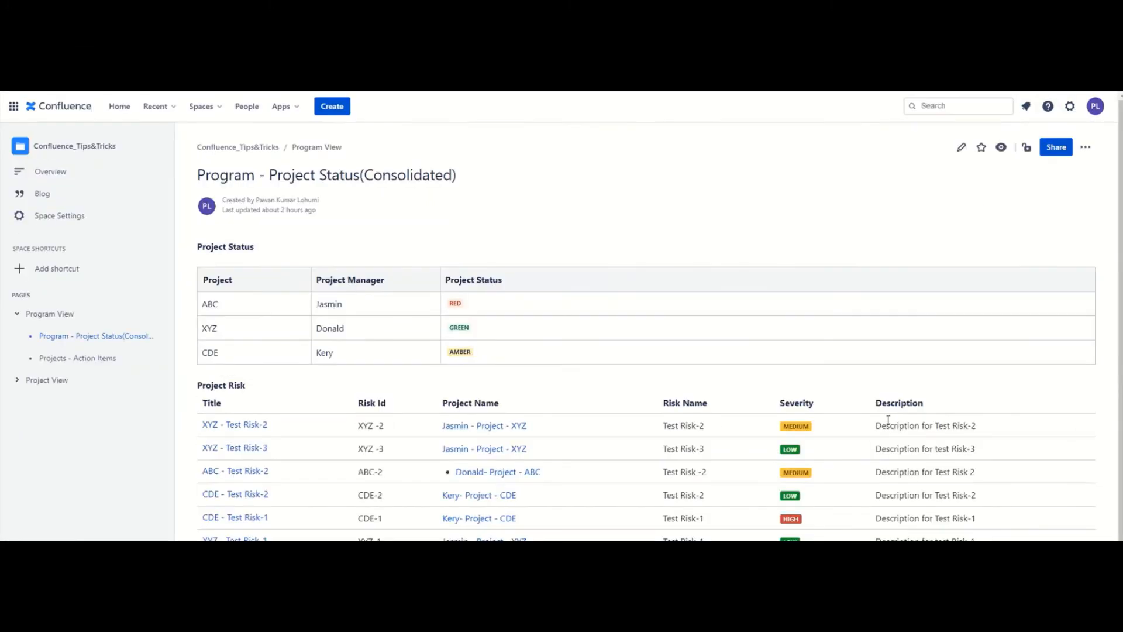
scroll(888, 420, "down", 2)
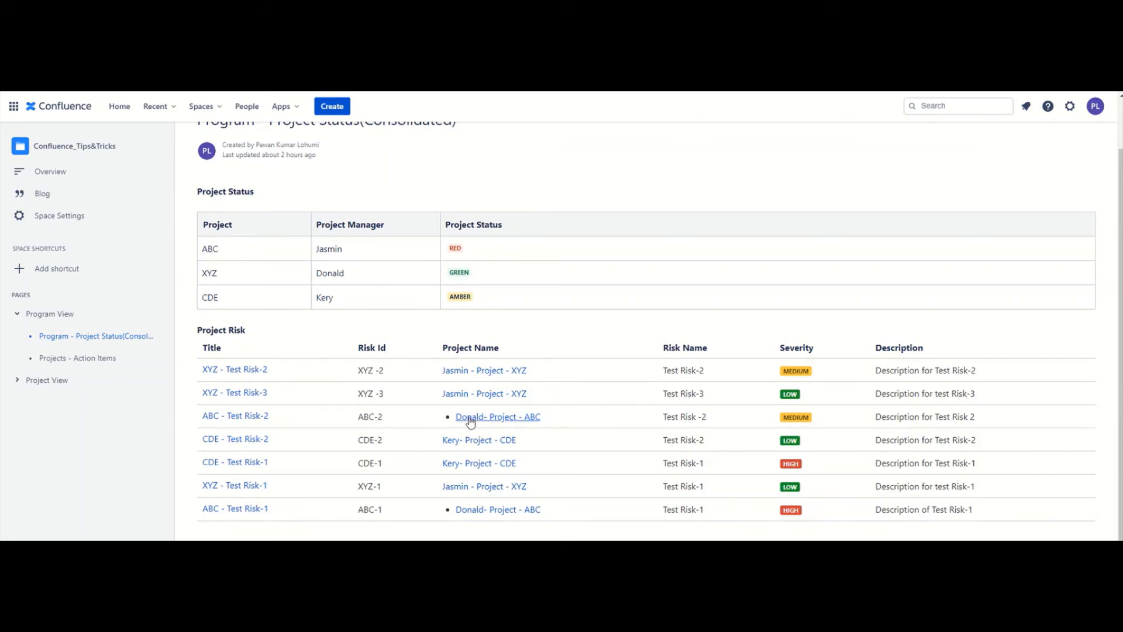
scroll(325, 495, "up", 2)
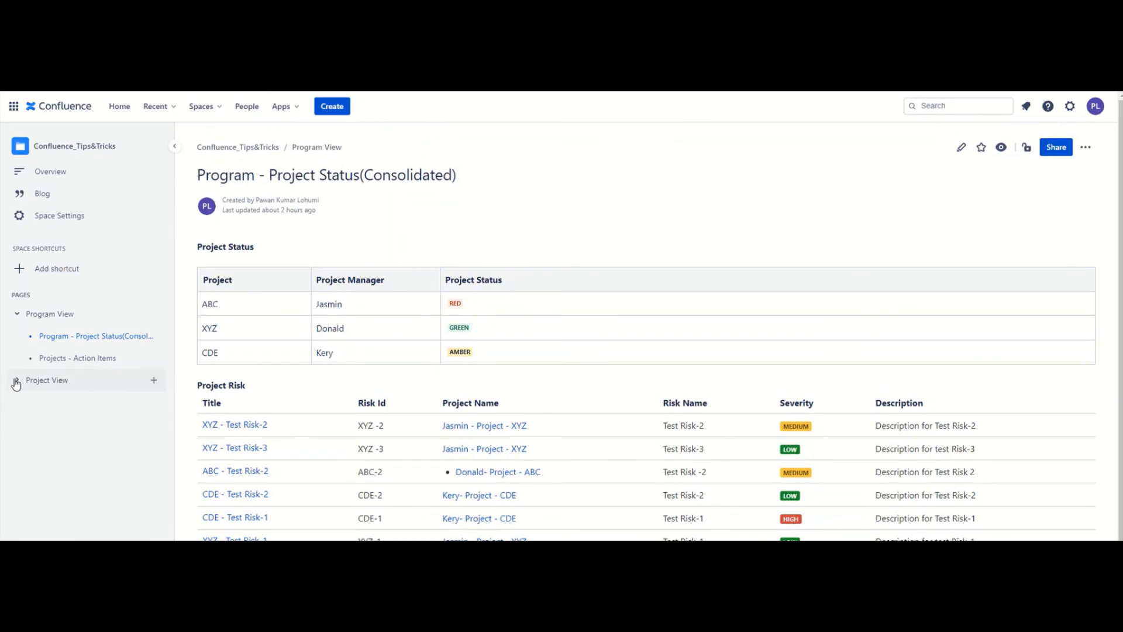
Expand the ABC project under Project View and open the ABC - Test Risk-1 page from its Risk Register
left_click(16, 382)
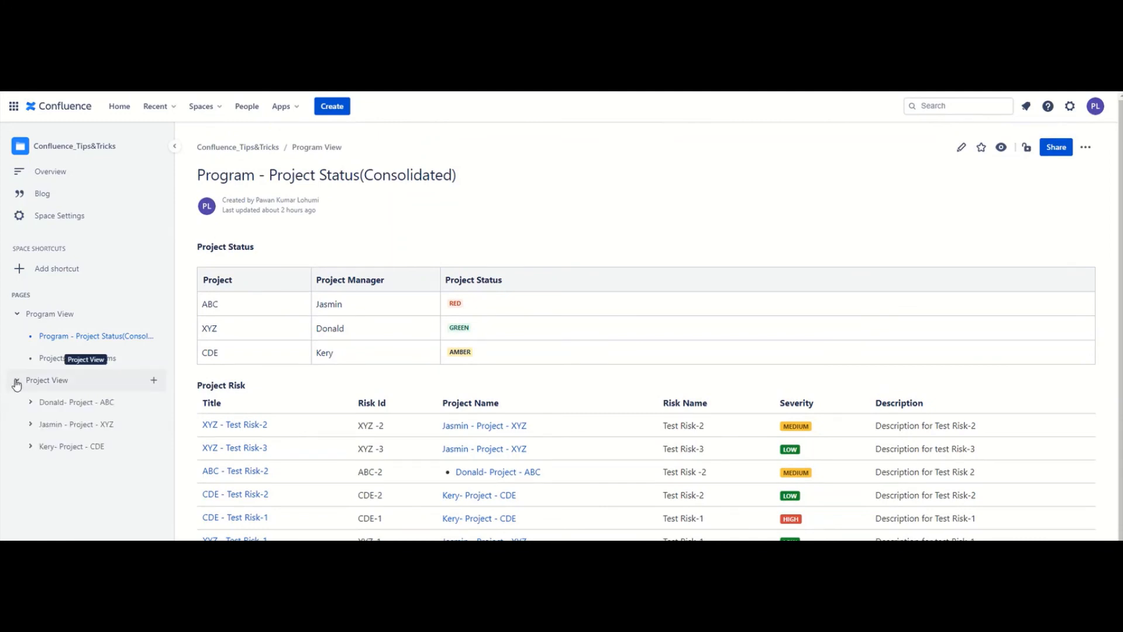
left_click(32, 404)
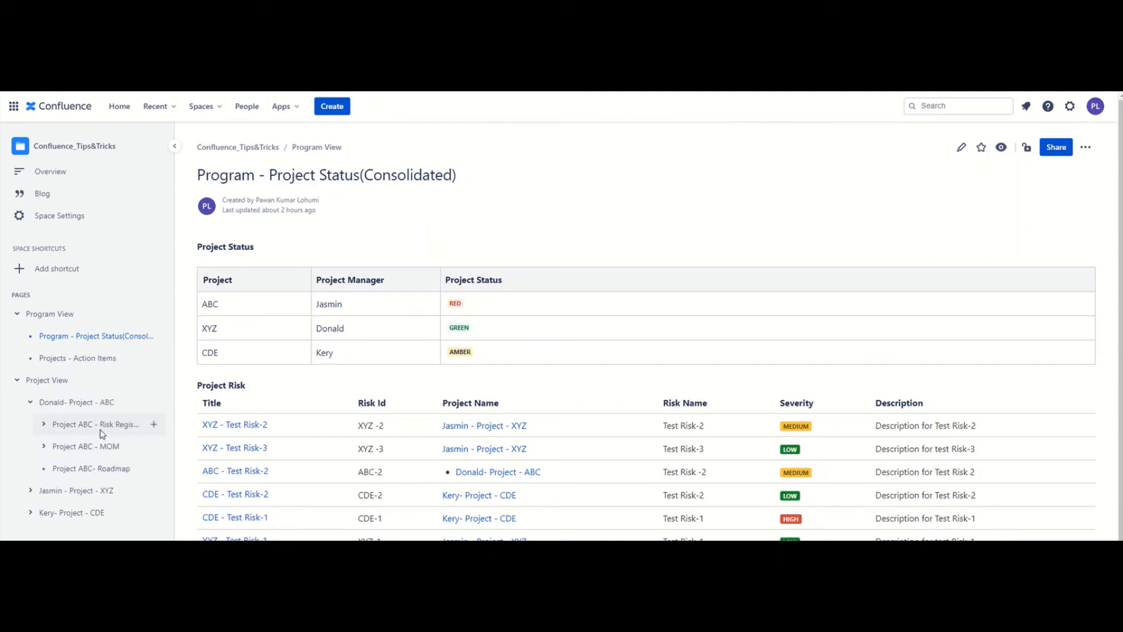
left_click(103, 432)
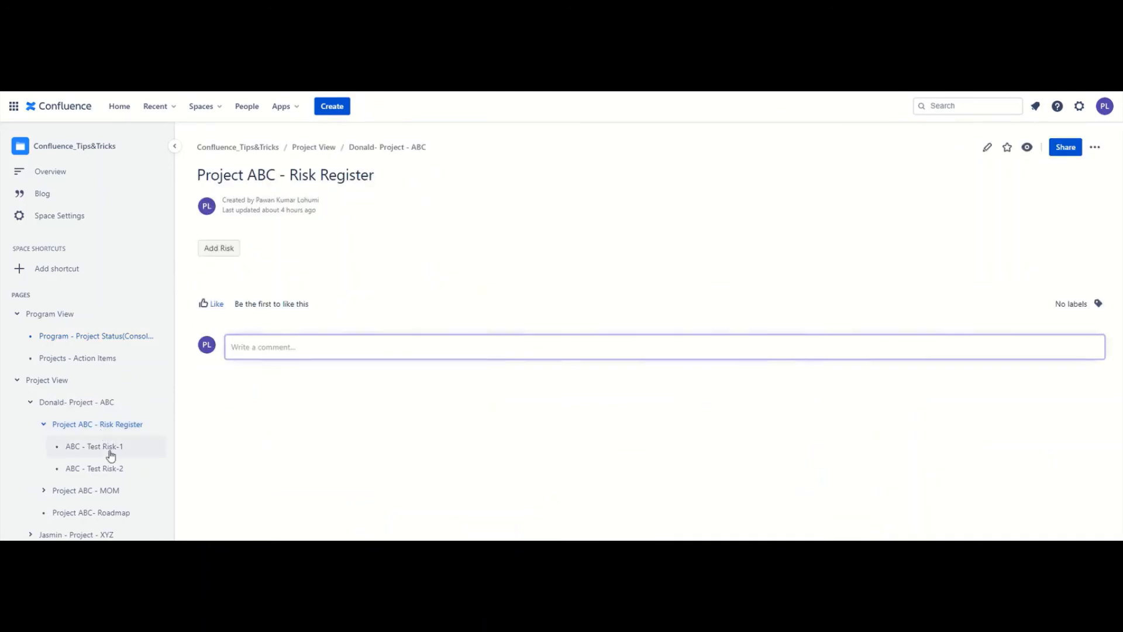
left_click(111, 455)
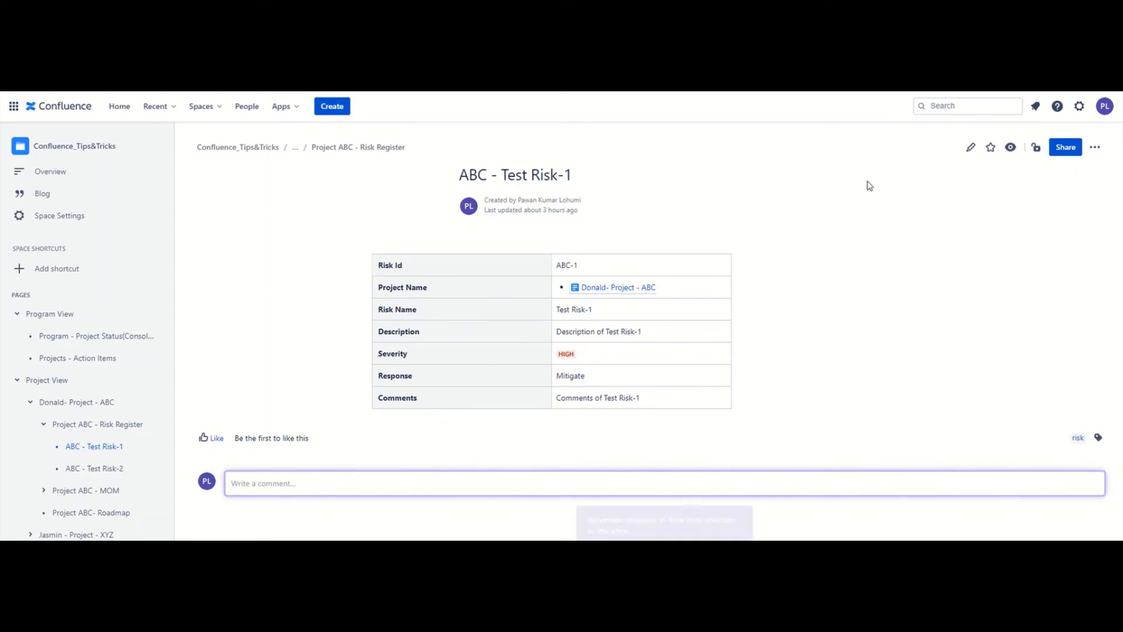
Examine the label dialog and the Details macro of ABC - Test Risk-1 in edit mode, and publish the page
left_click(971, 147)
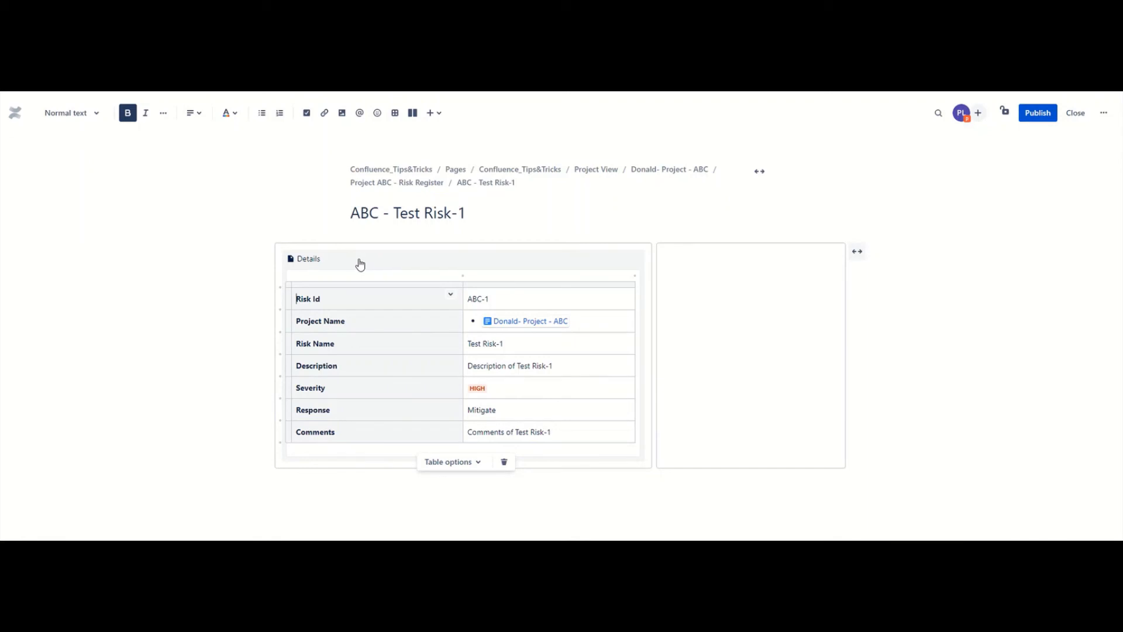
left_click(1100, 115)
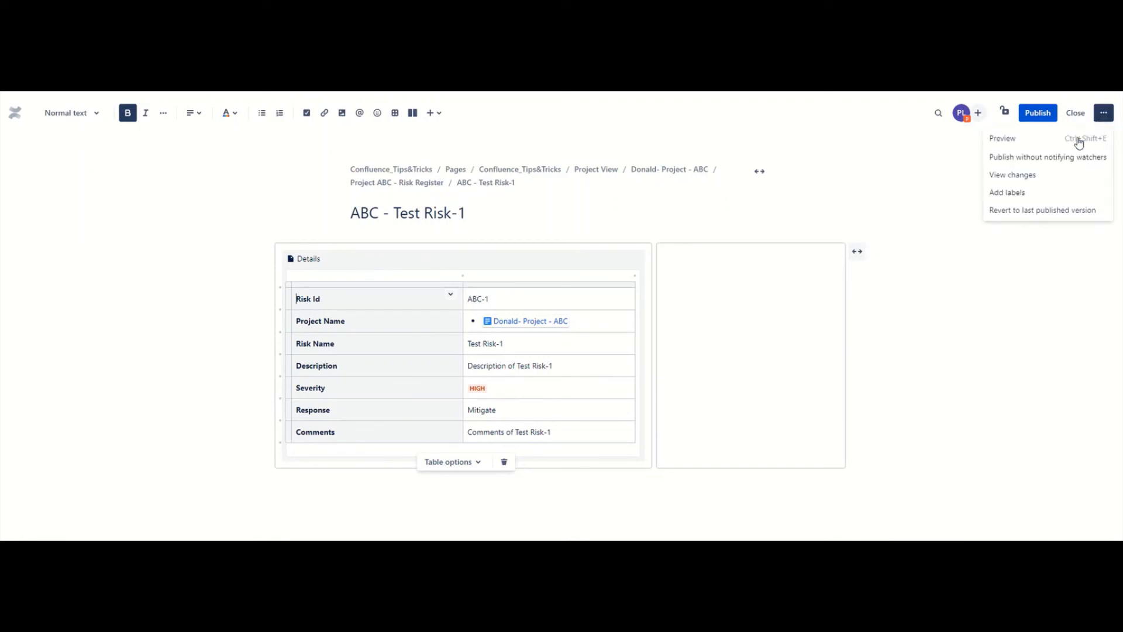
left_click(1017, 194)
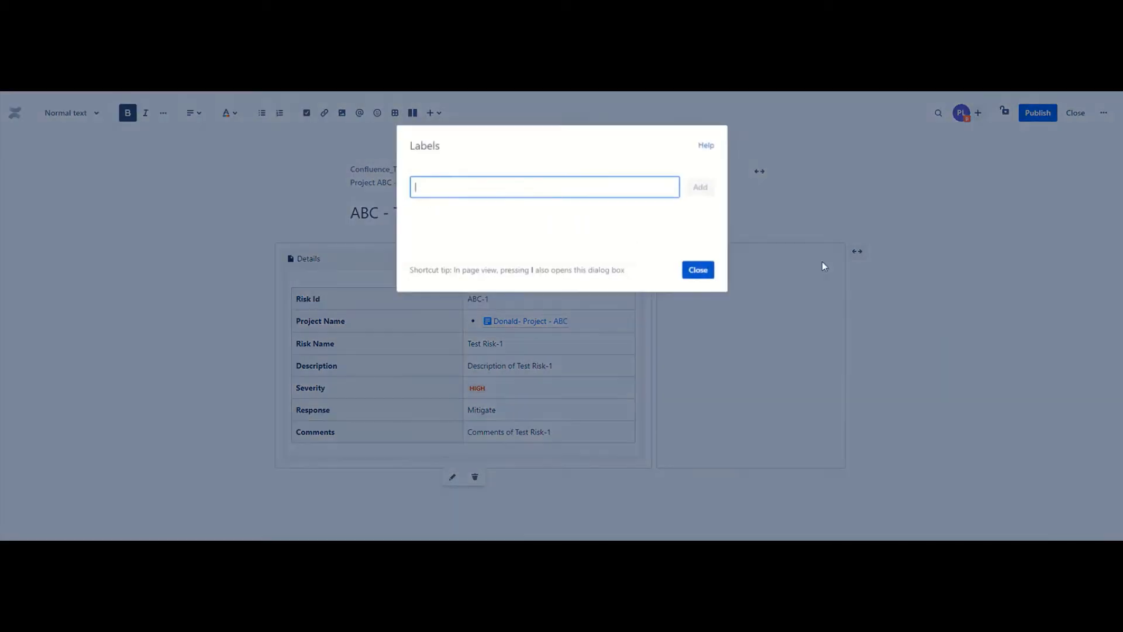
left_click(689, 269)
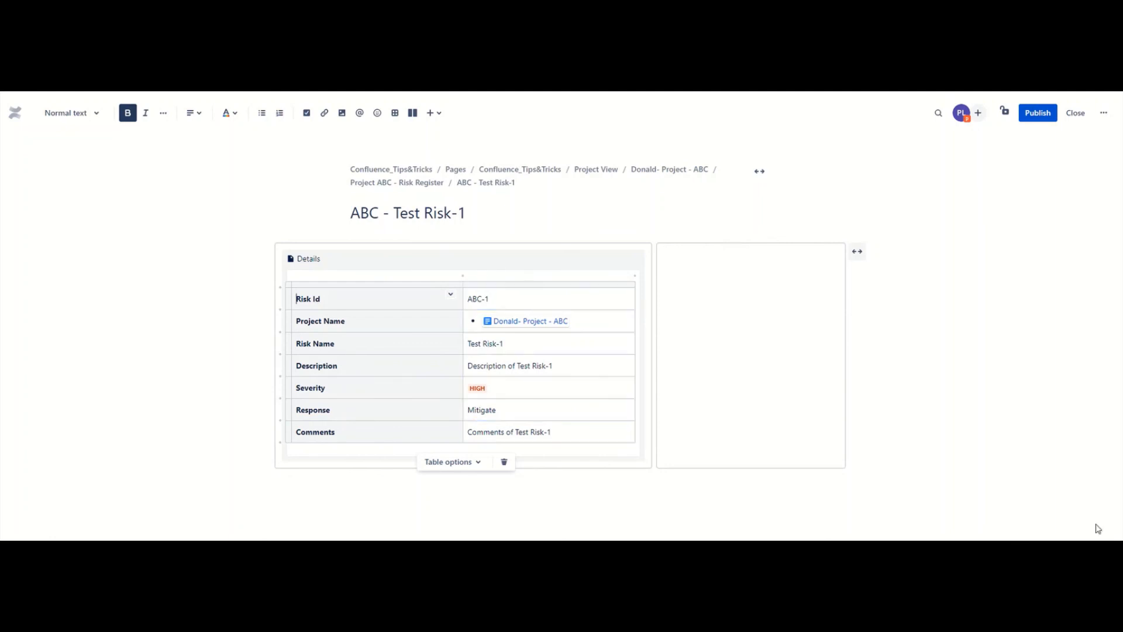
key("Up")
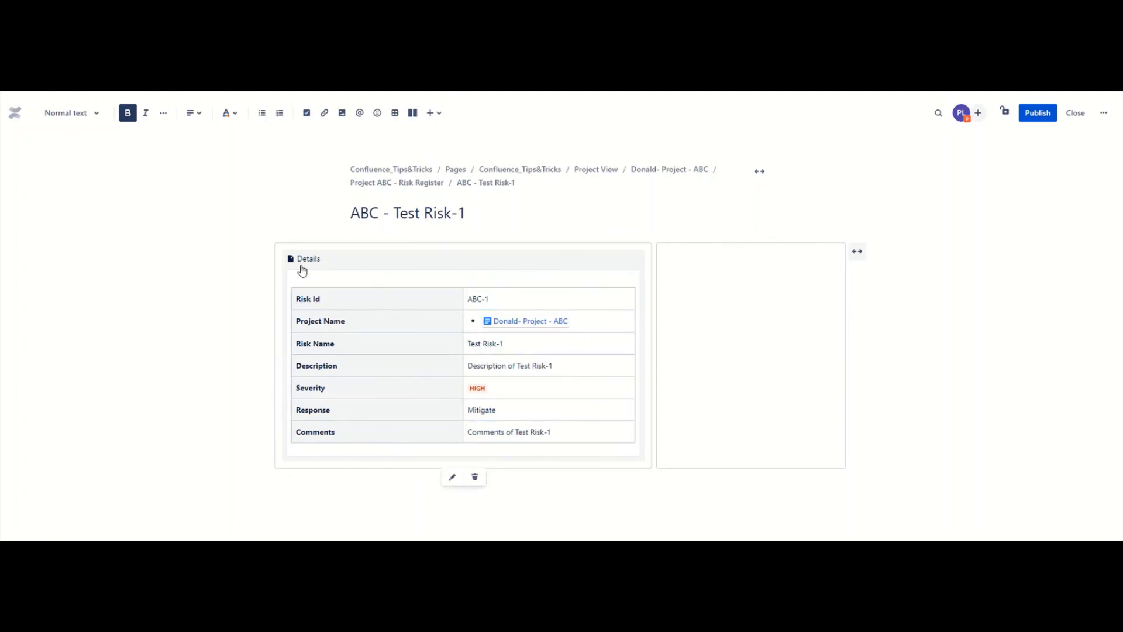
left_click(1025, 117)
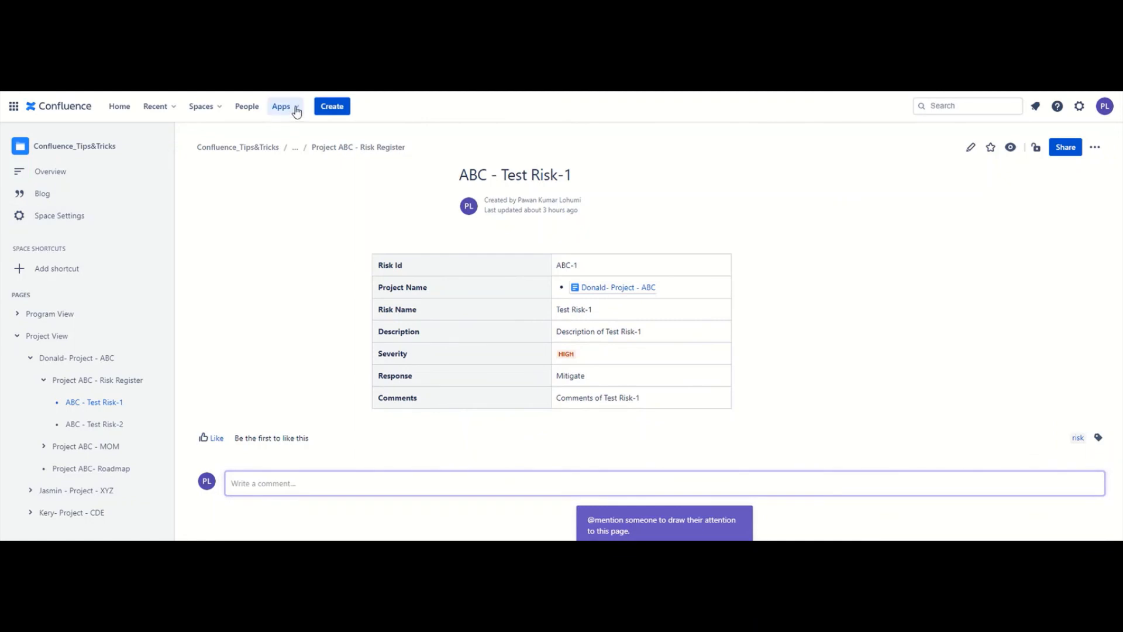
Go to the template management of the Confluence_Tips&Tricks space and open the Risk Register template for editing
left_click(328, 107)
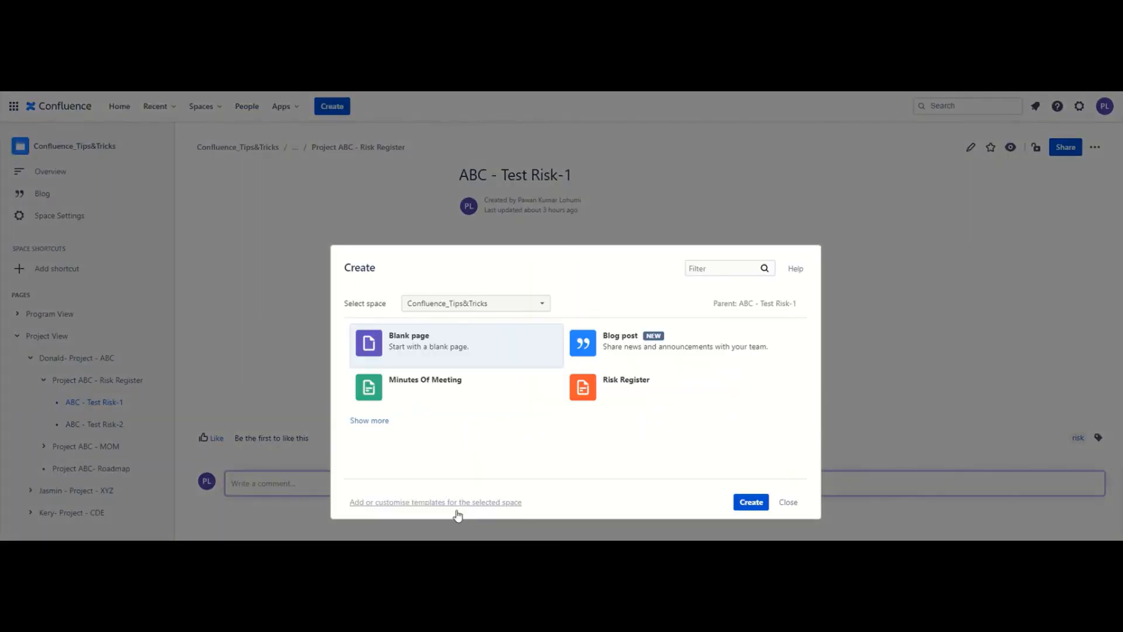
left_click(459, 507)
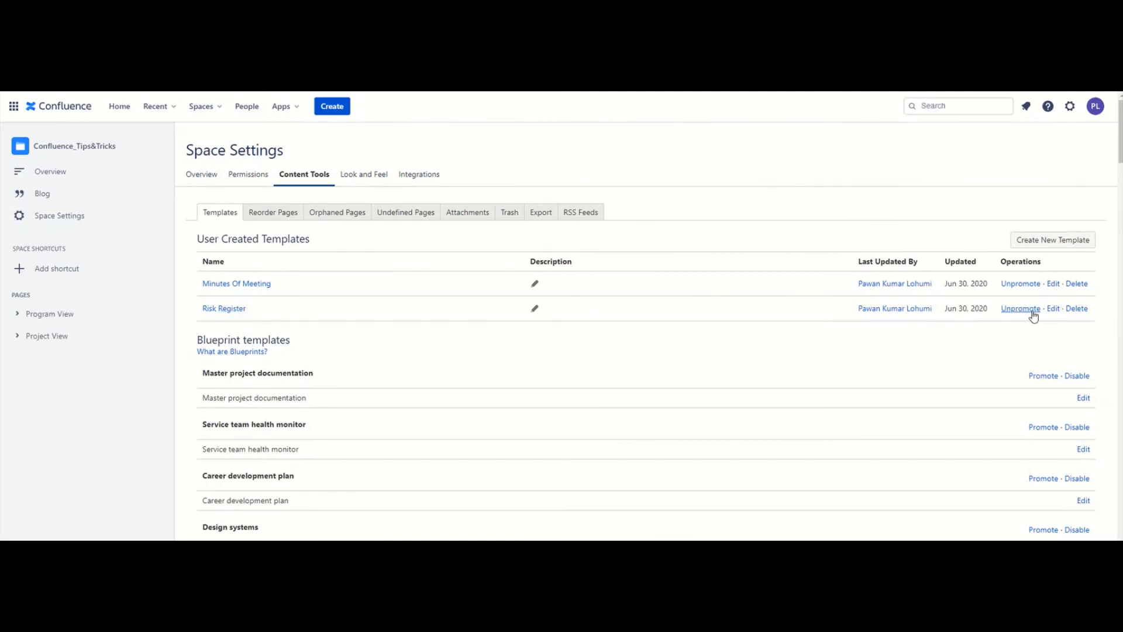
left_click(1053, 309)
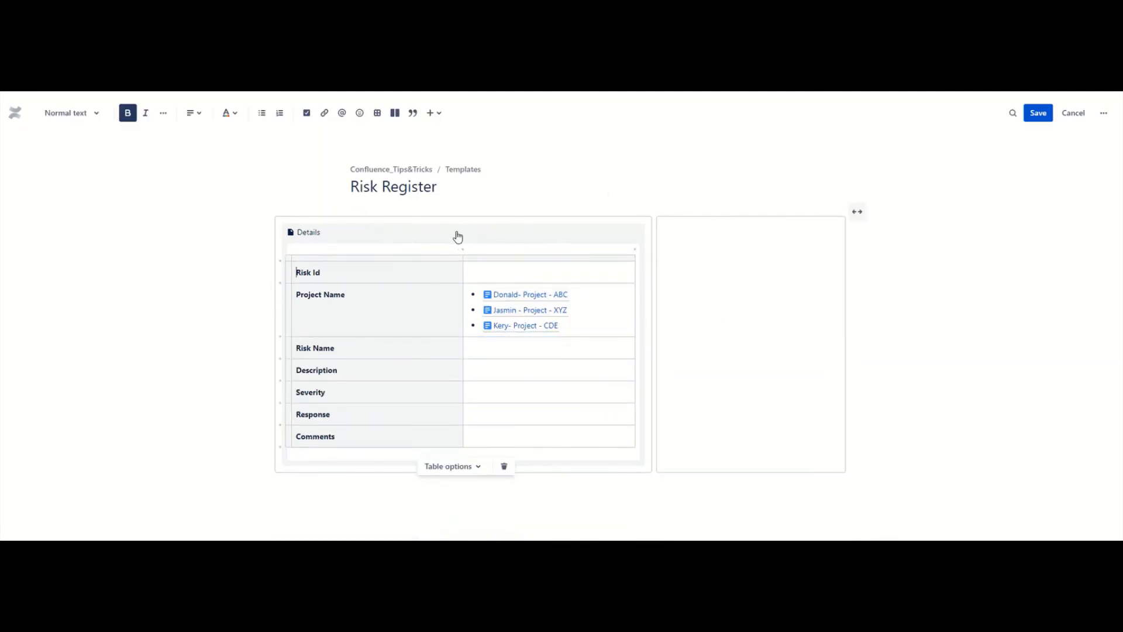
Add the label "risk" to the Risk Register template and save the template
left_click(1099, 118)
left_click(1060, 160)
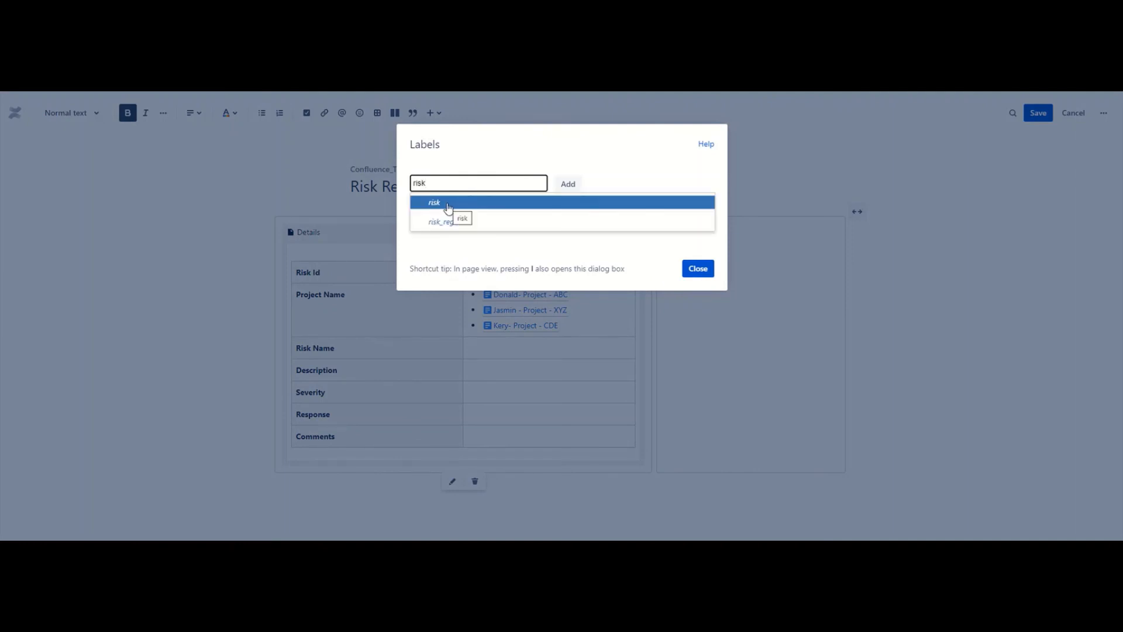
left_click(447, 205)
left_click(563, 185)
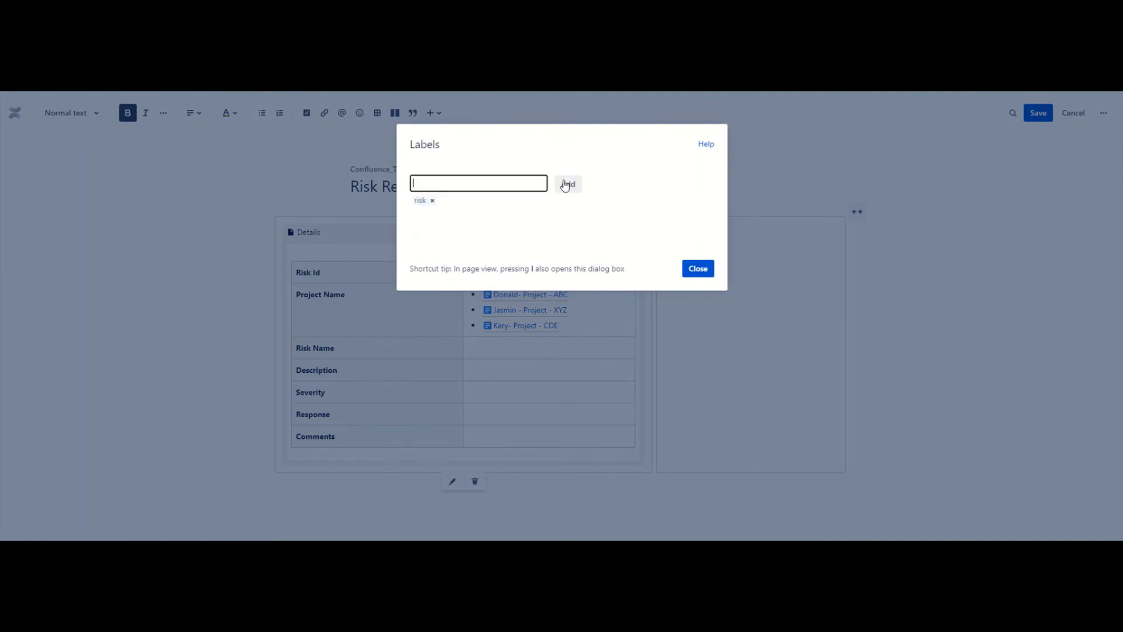
left_click(690, 270)
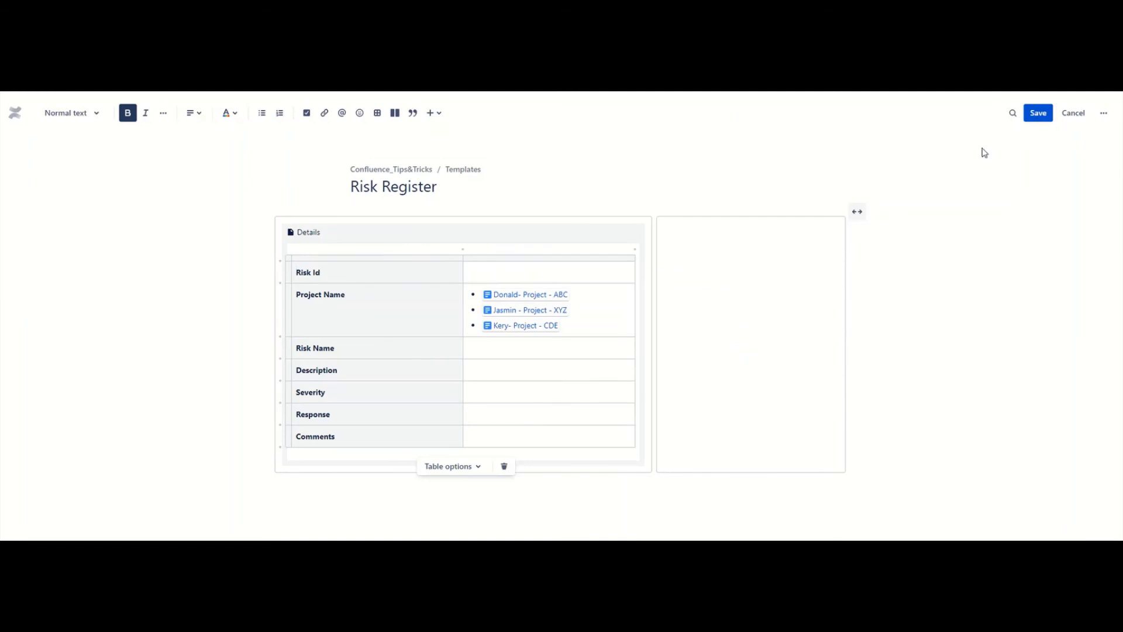
left_click(1029, 113)
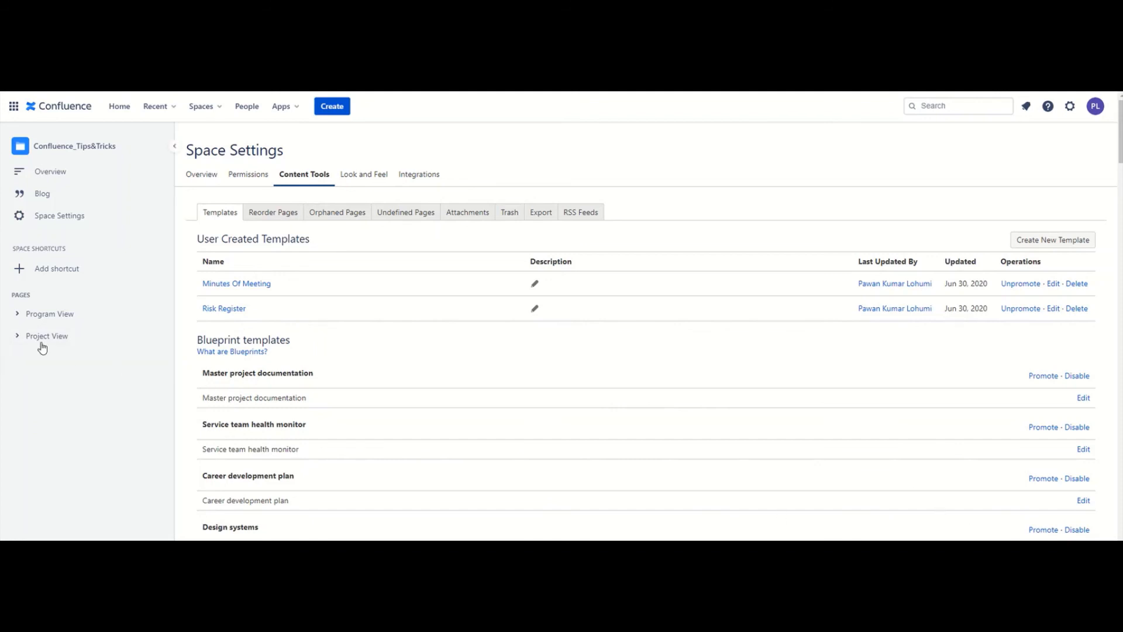
Open the Project ABC - Risk Register page under Project View and expand Program View in the page tree
left_click(16, 338)
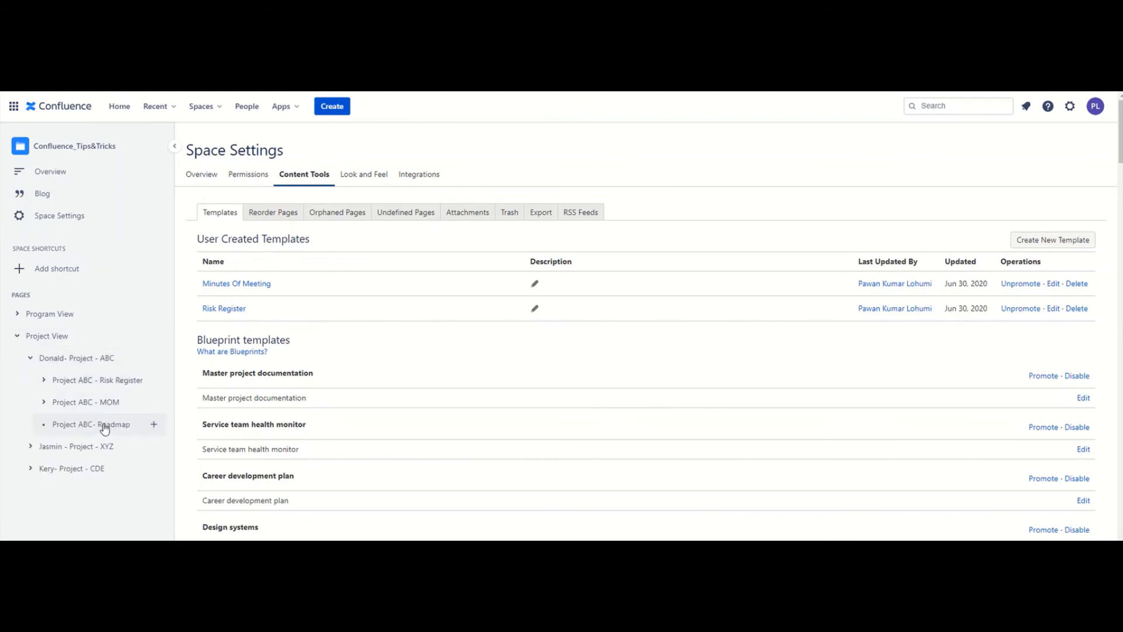
left_click(116, 390)
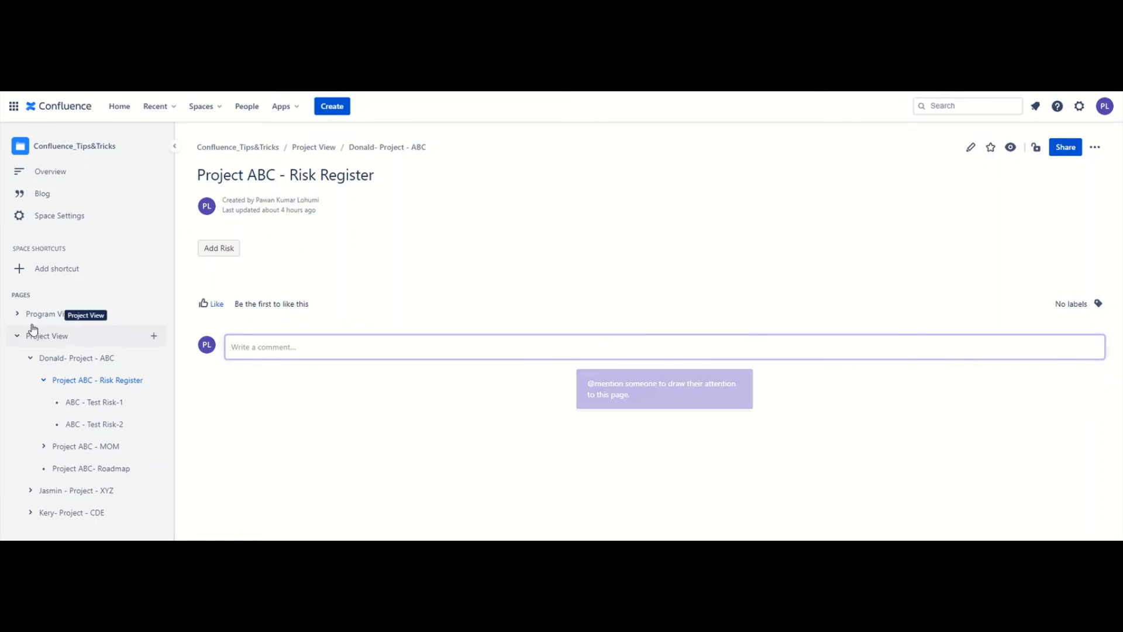
left_click(18, 316)
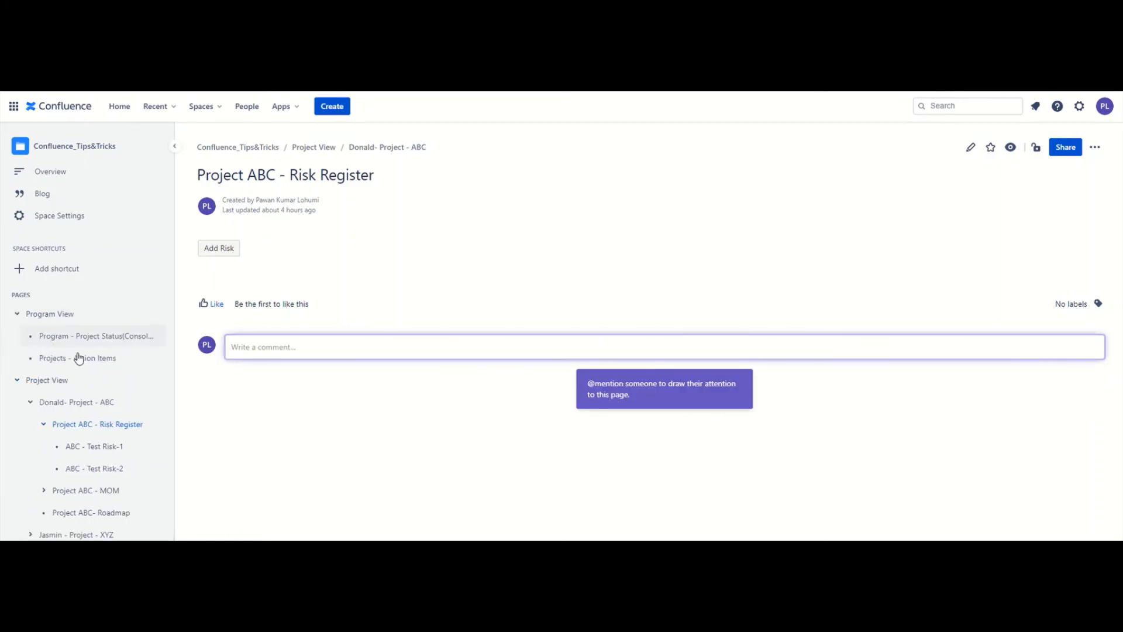